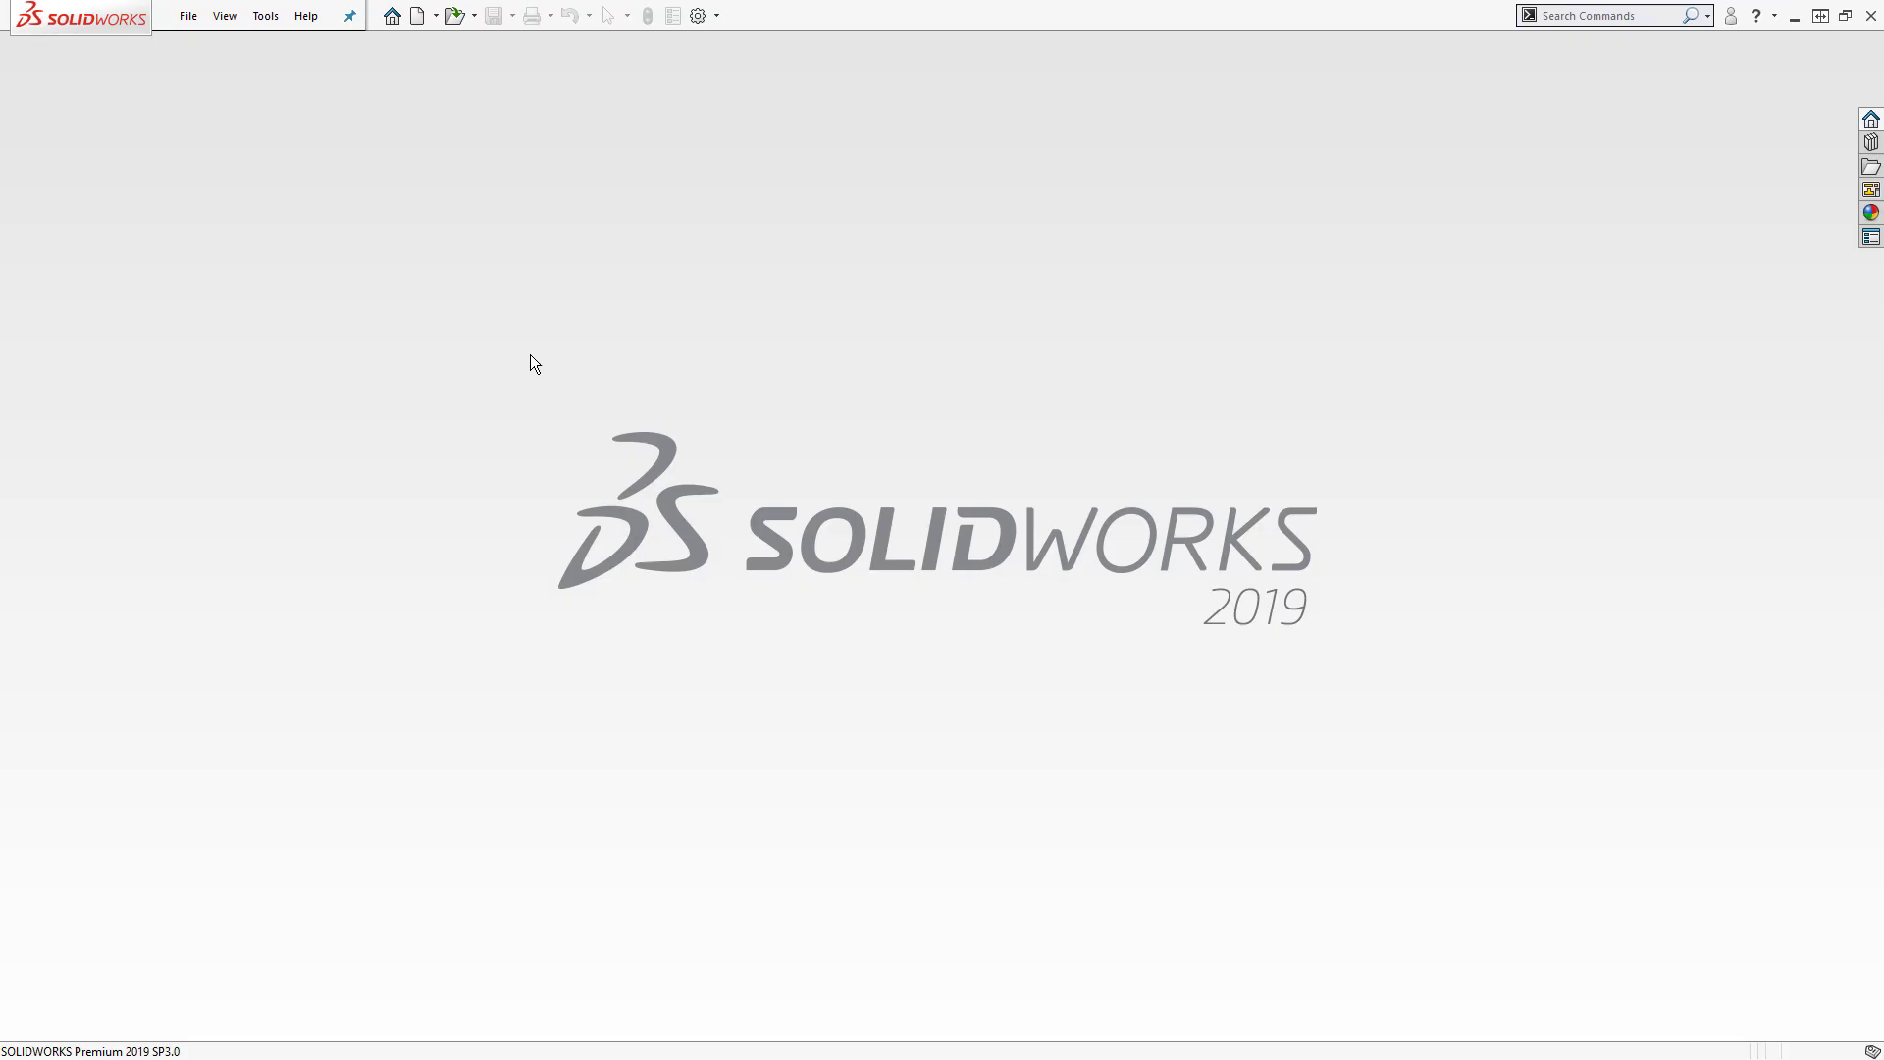
# - Open the New SOLIDWORKS Document dialog showing the Part, Assembly and Drawing templates
pyautogui.click(419, 16)
# - Browse the MBD templates and Novice/Advanced views, then create Part1 from the standard Part template
pyautogui.click(418, 21)
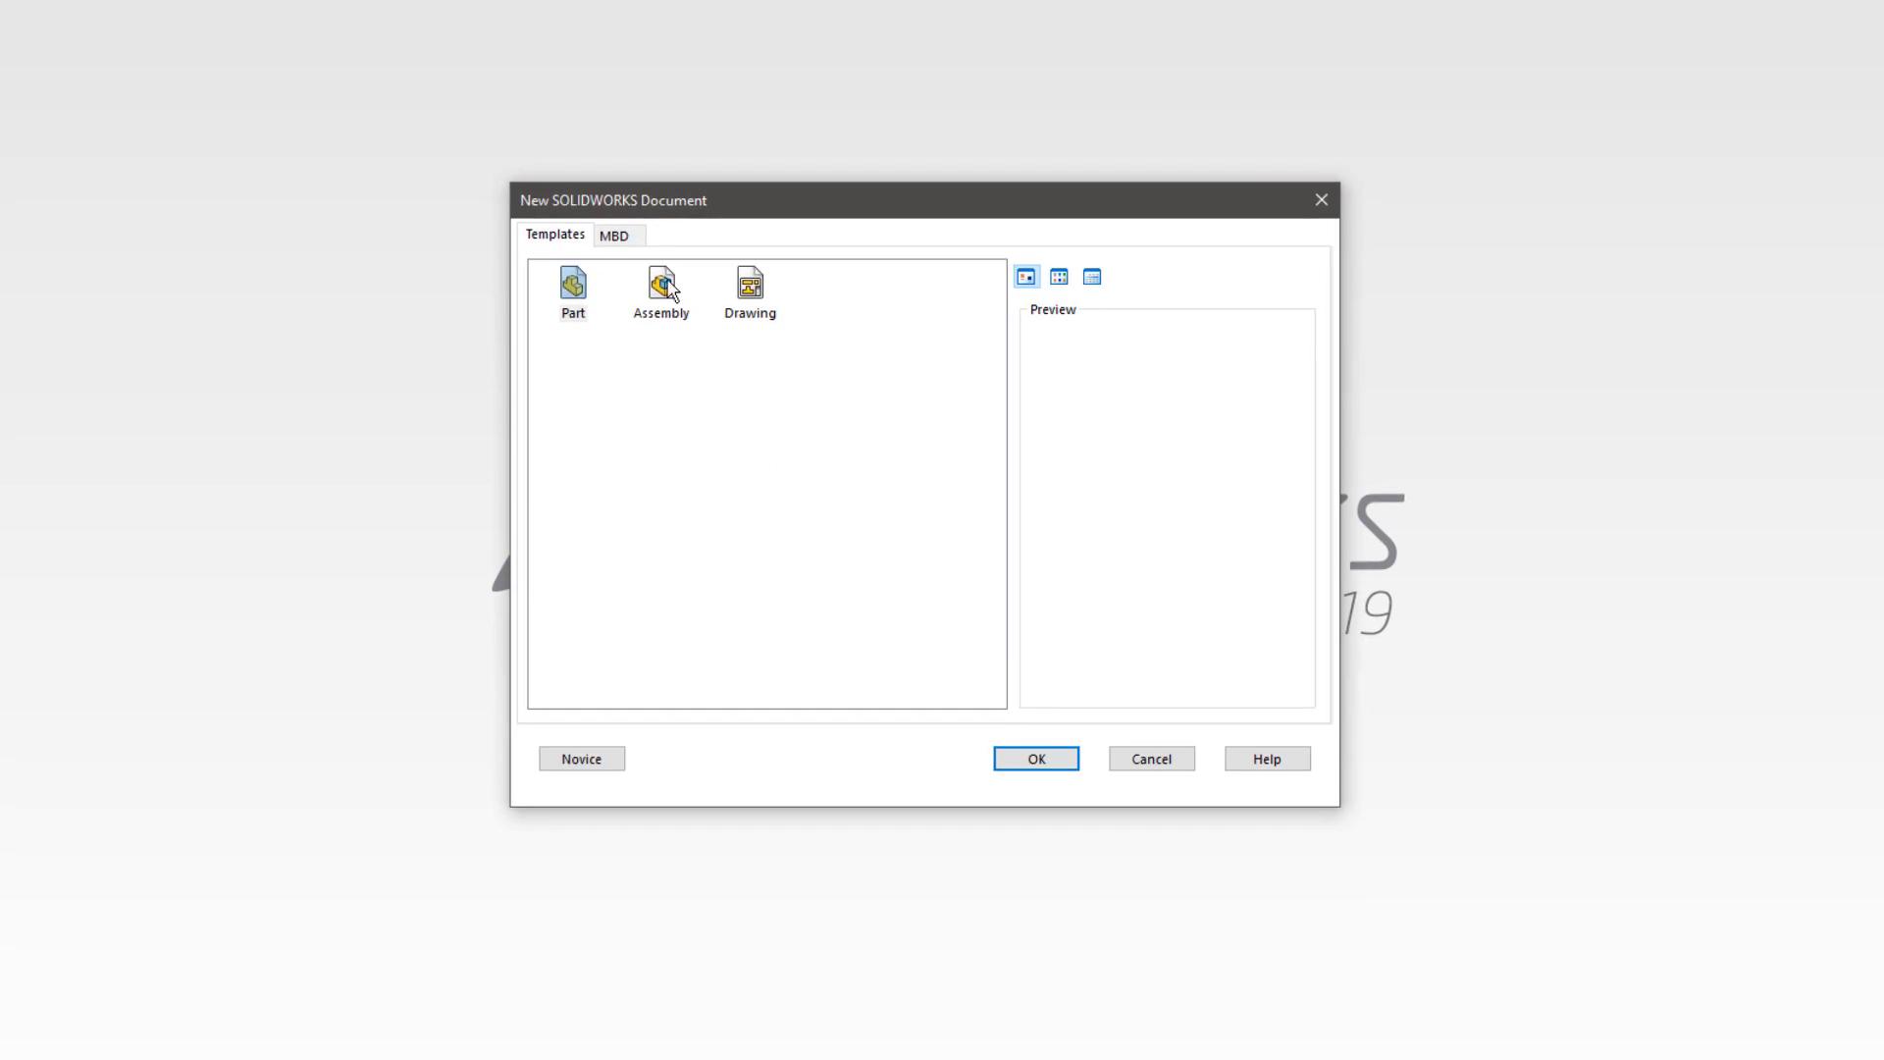
pyautogui.click(618, 240)
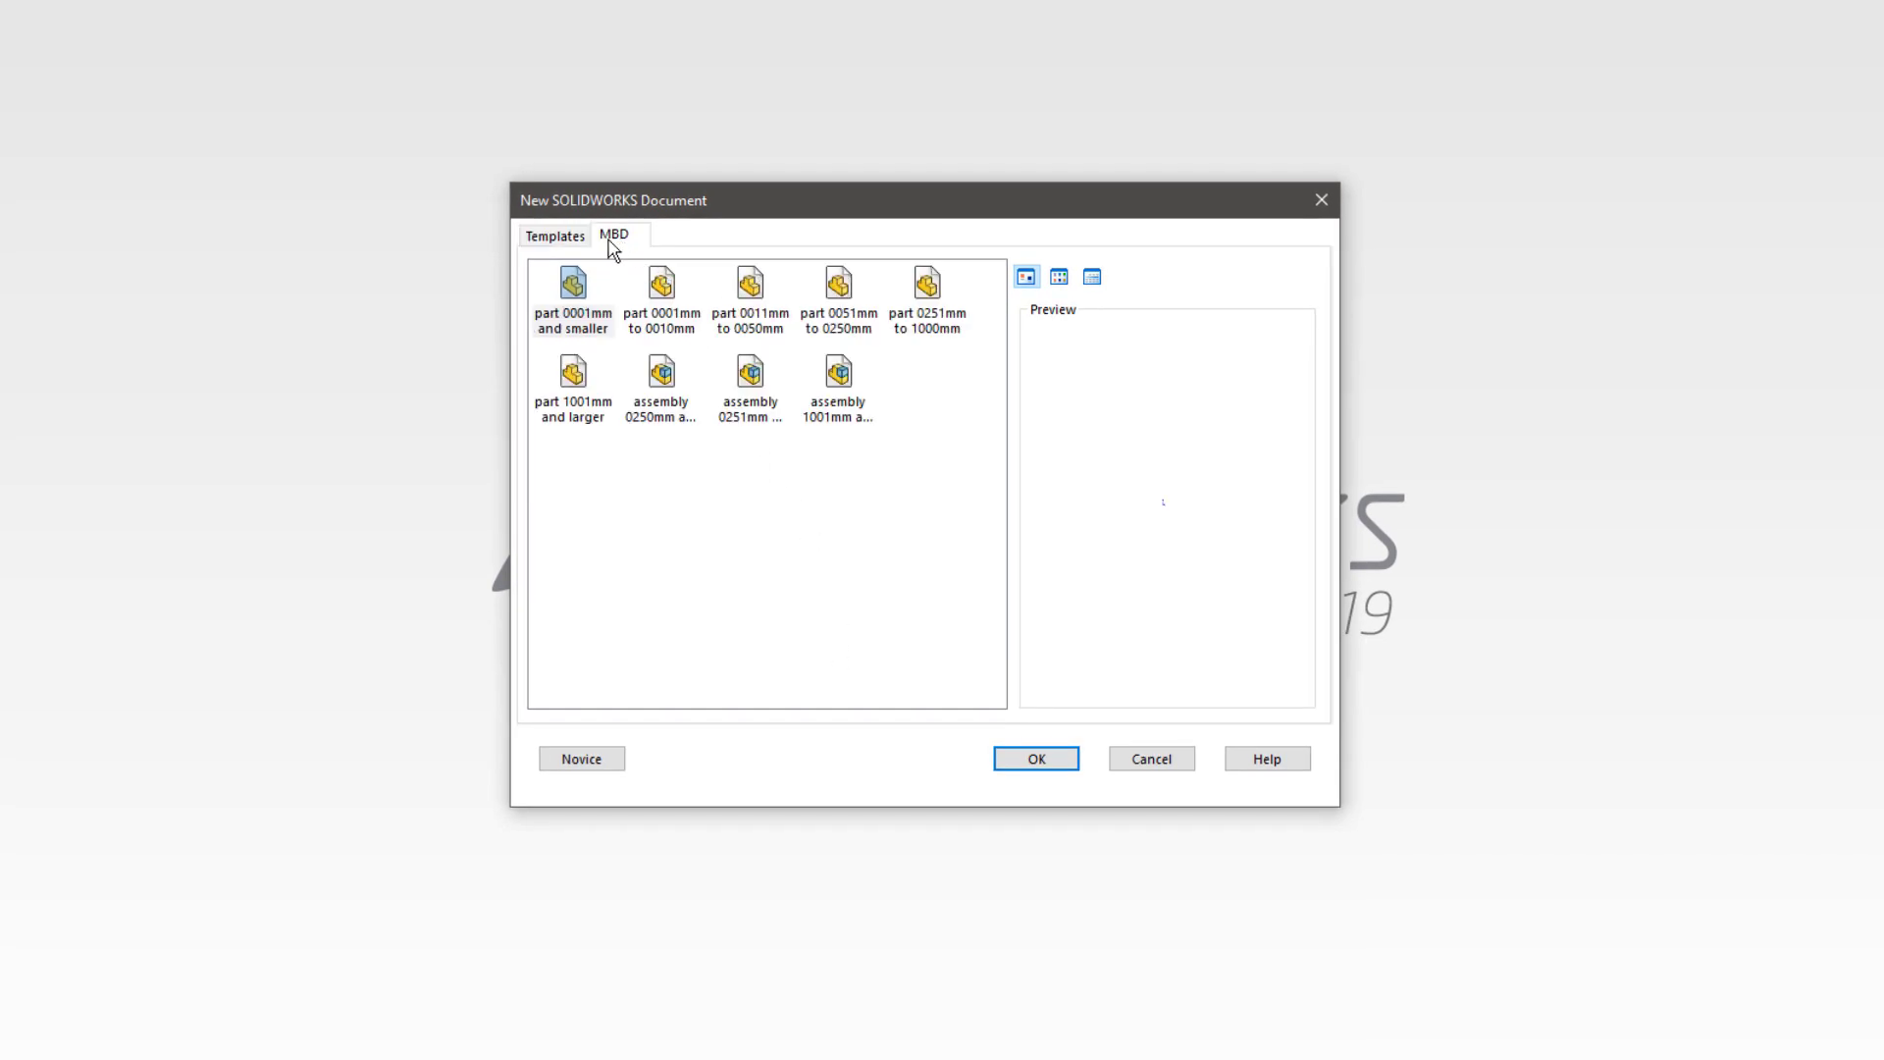
pyautogui.click(574, 239)
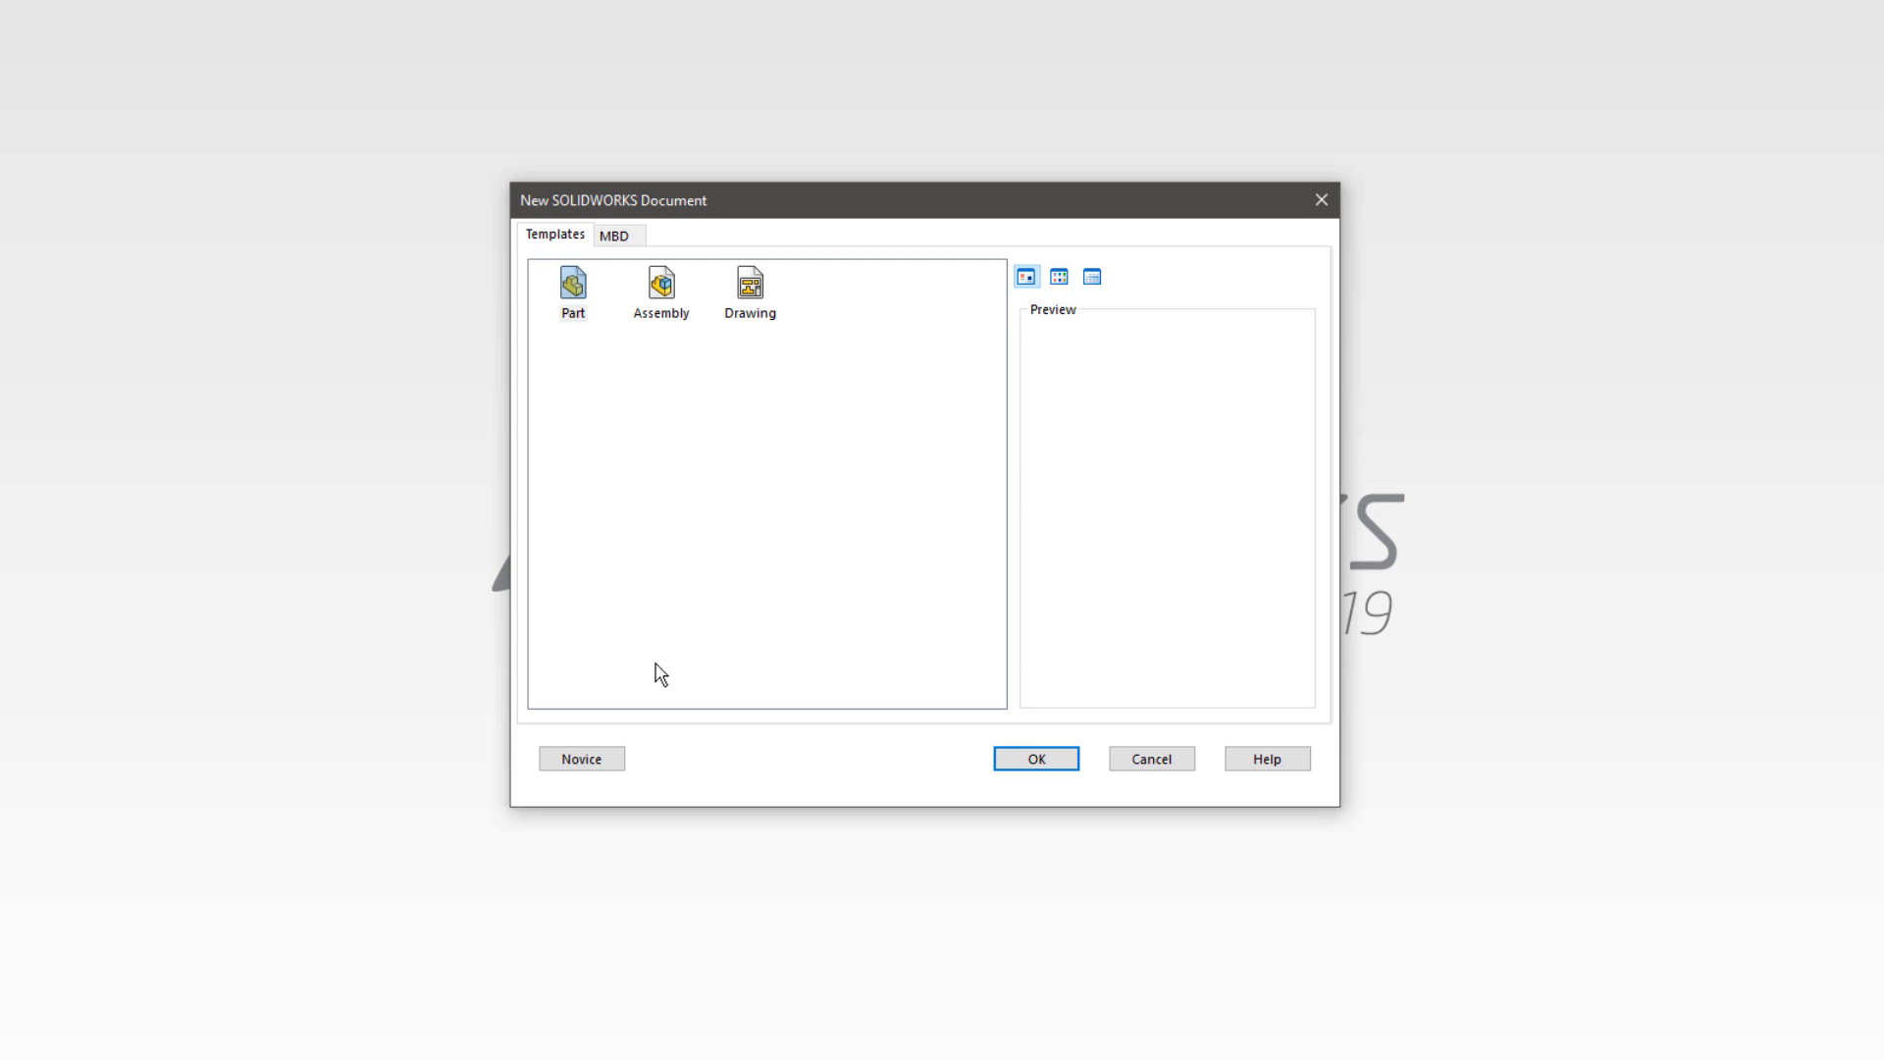
pyautogui.click(582, 761)
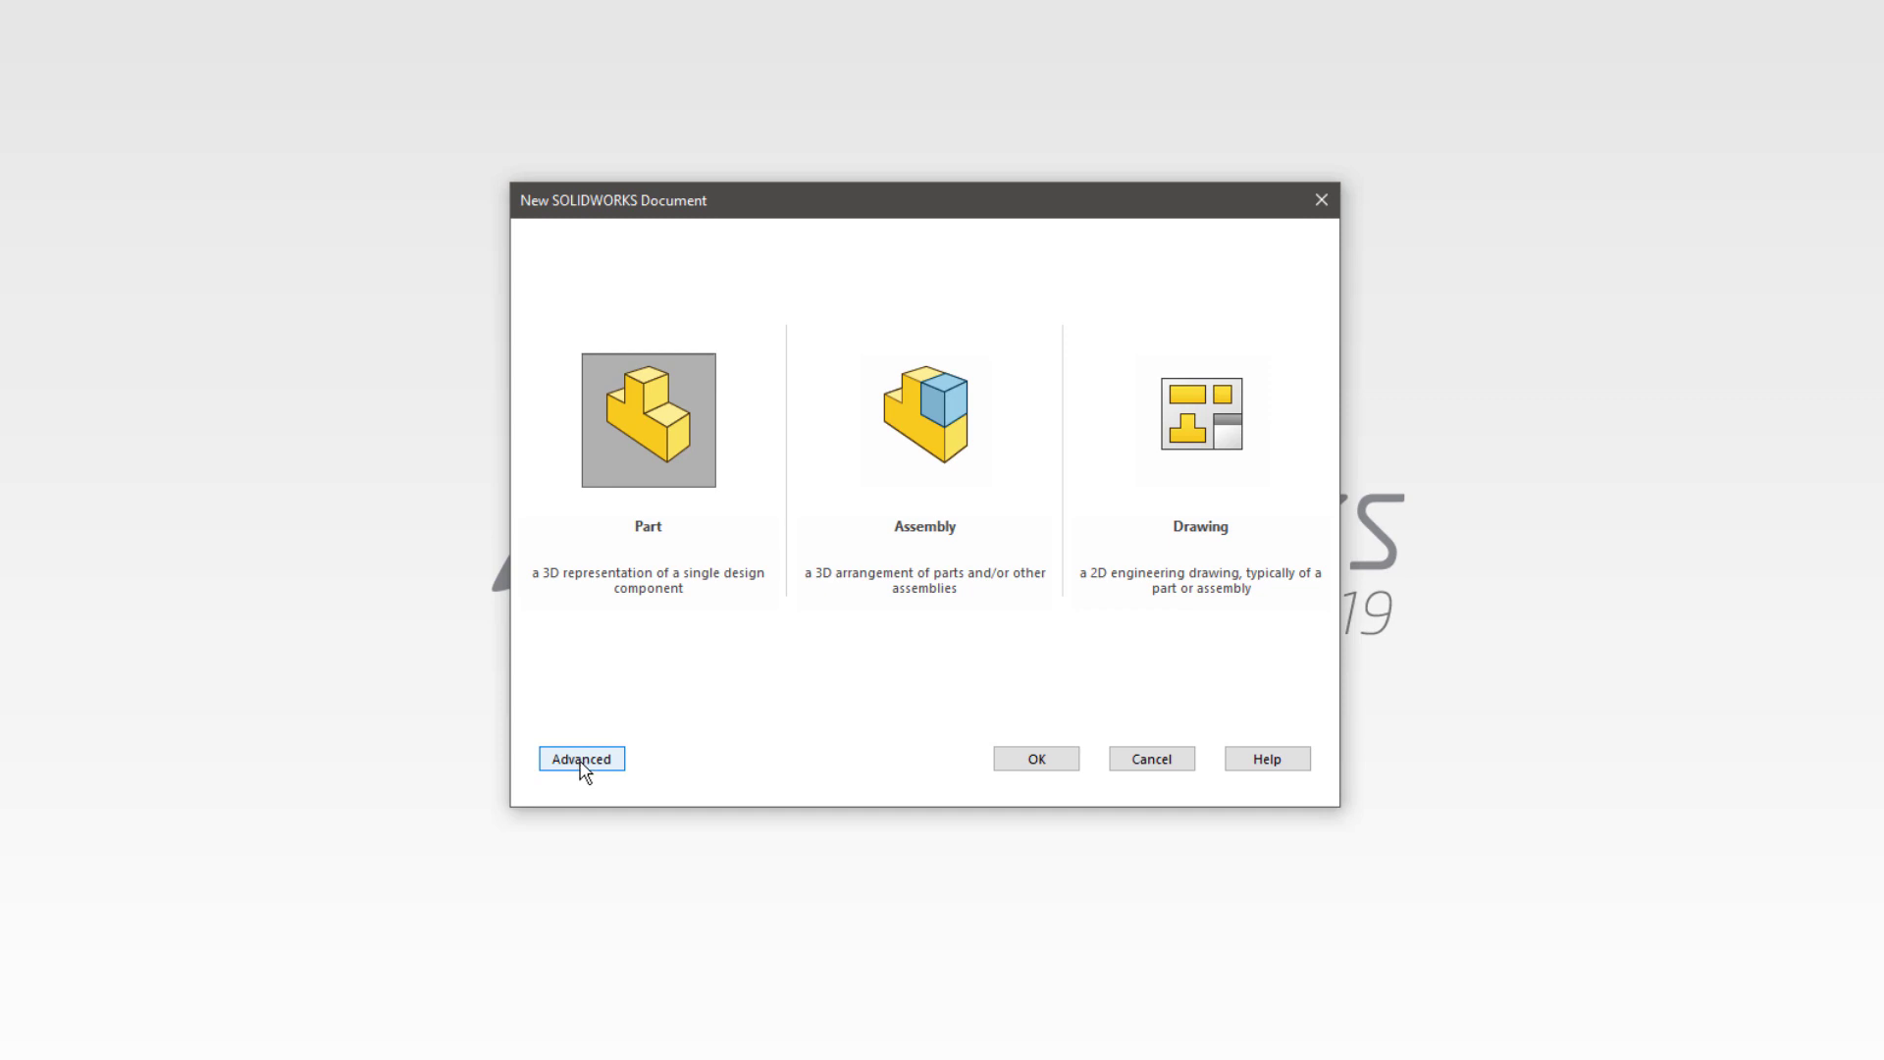
pyautogui.click(582, 761)
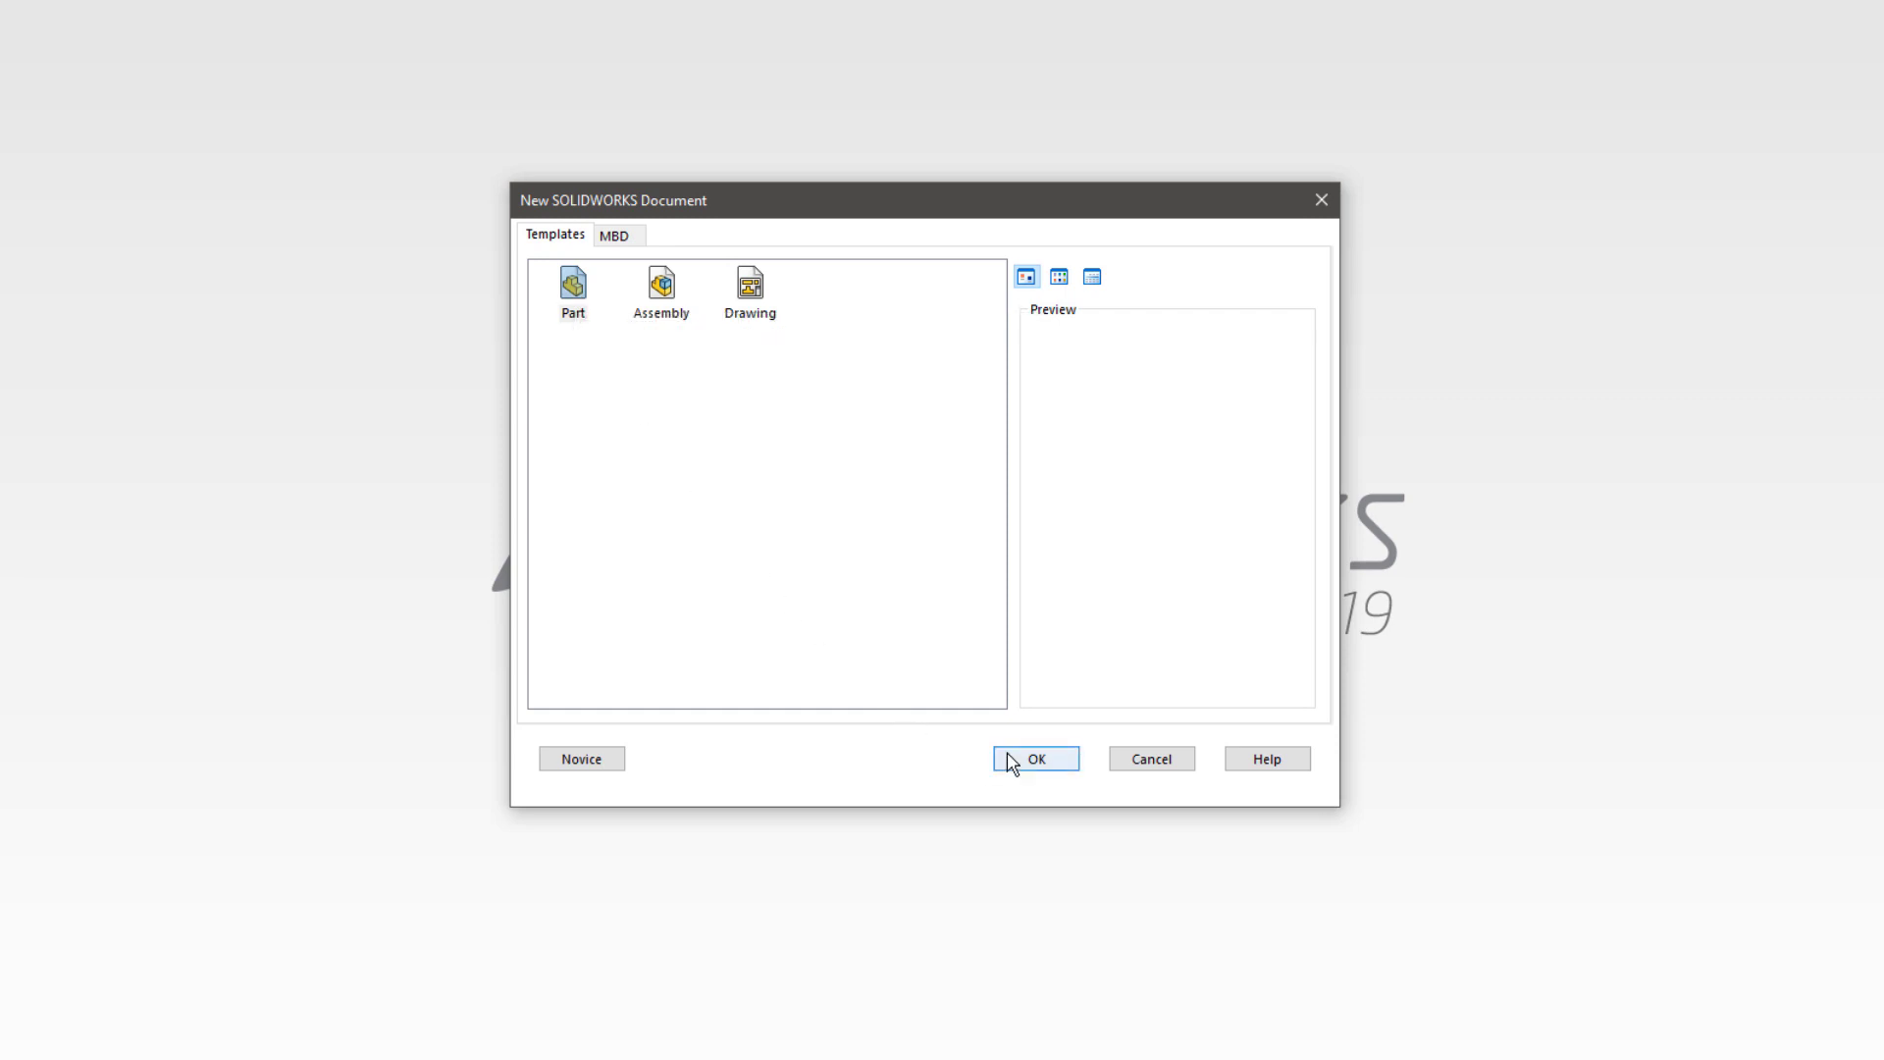
pyautogui.click(1007, 752)
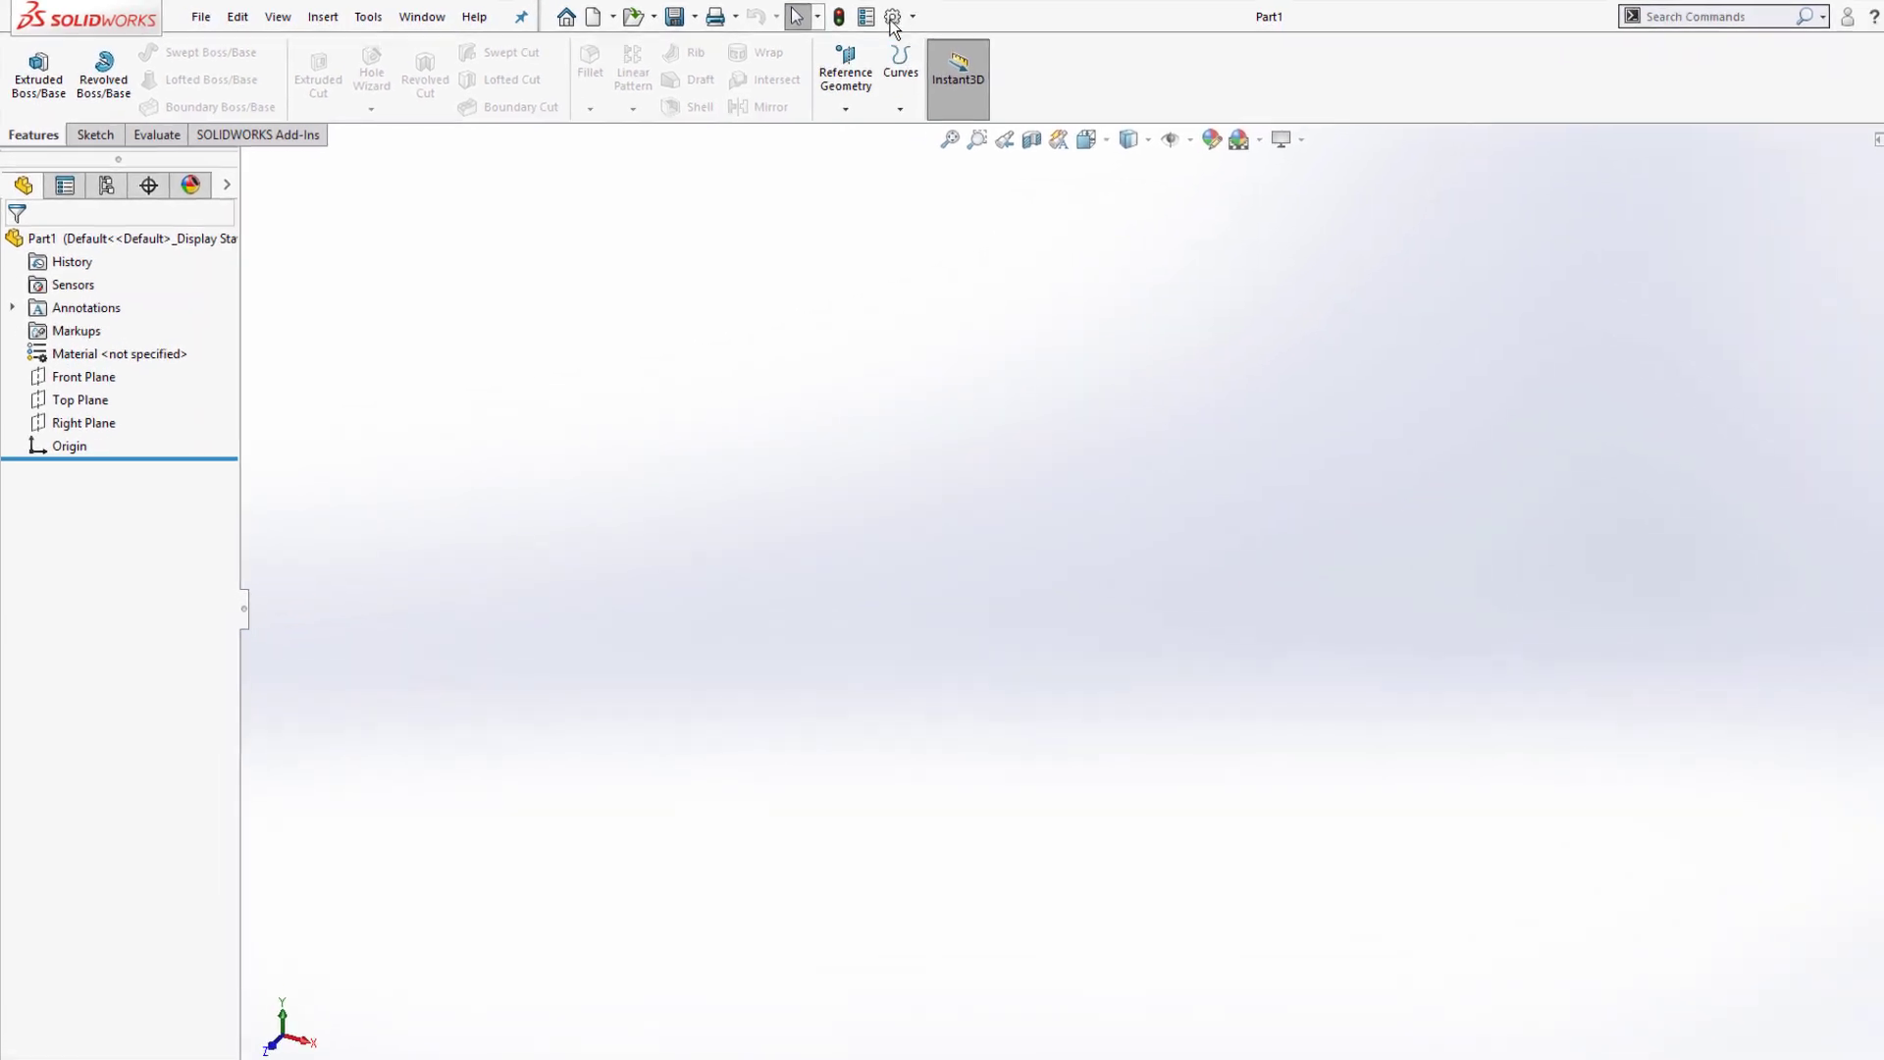
# - Set Part1's document units to IPS with .123 length decimals in Document Properties
pyautogui.click(949, 20)
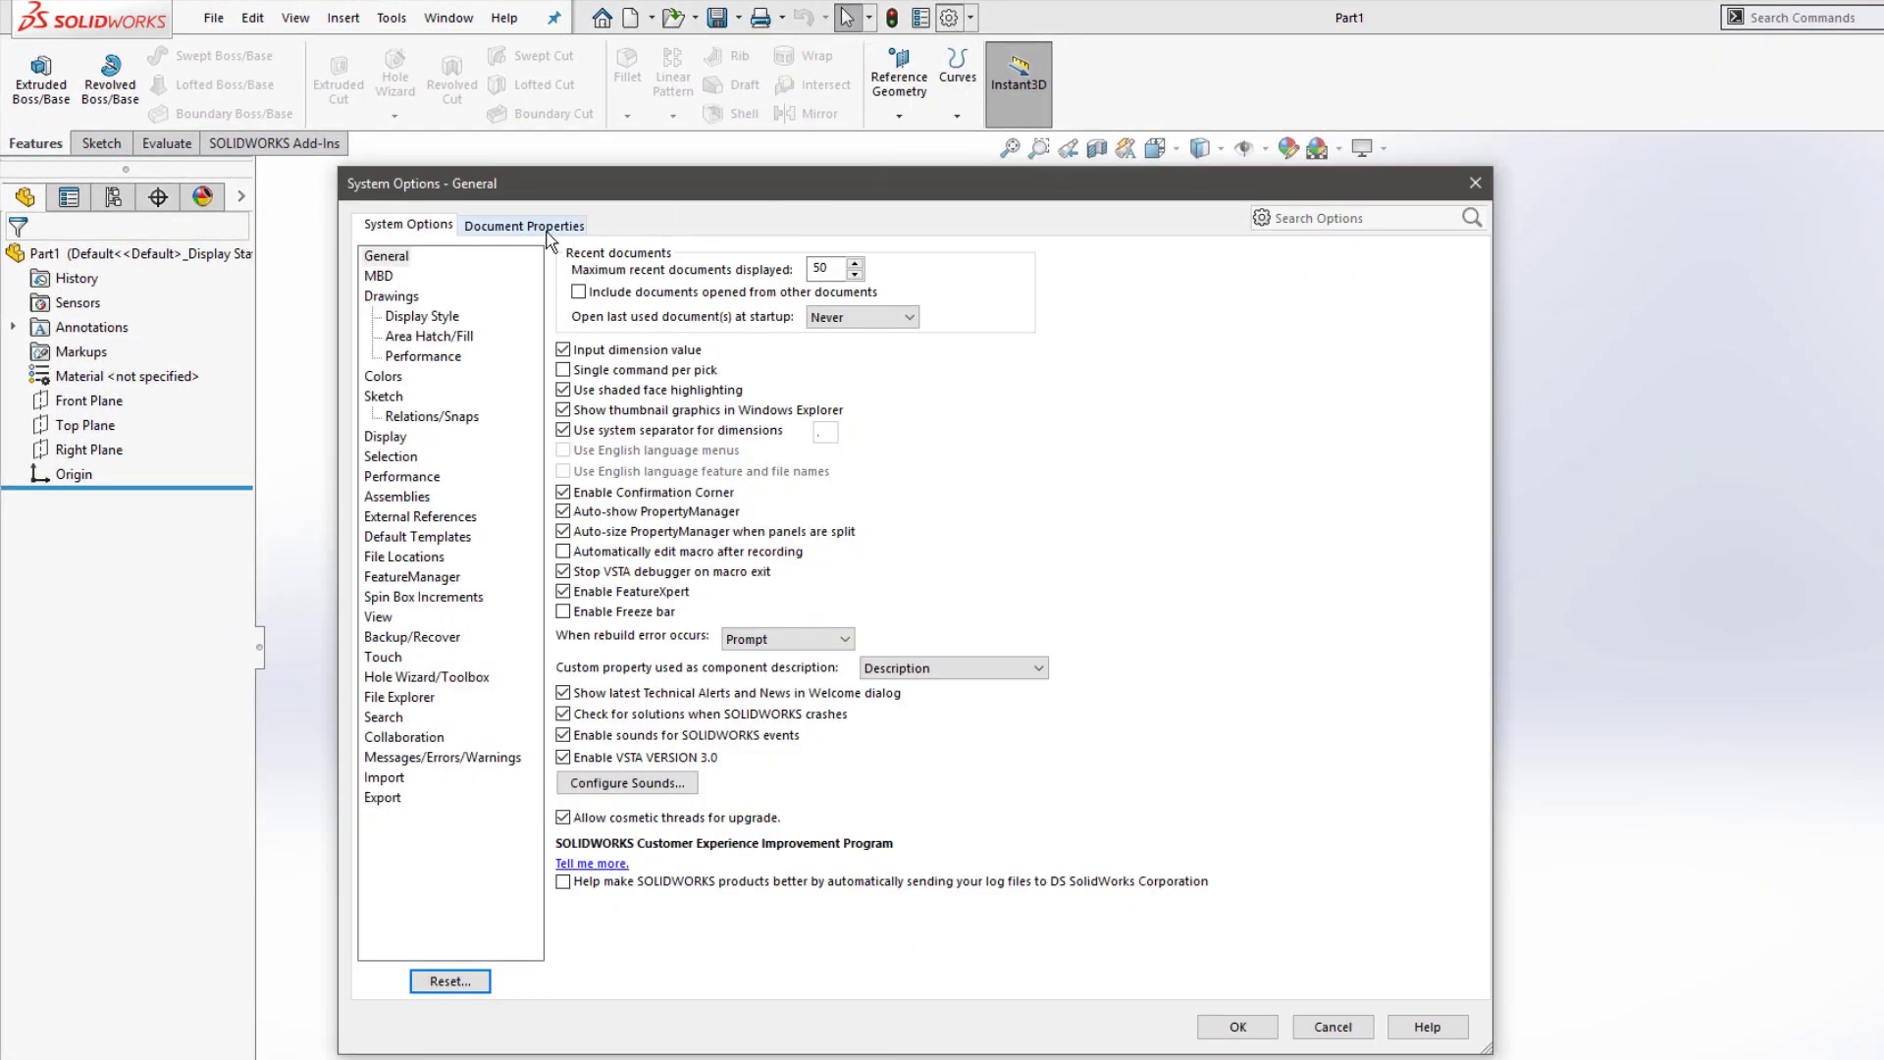
pyautogui.click(525, 232)
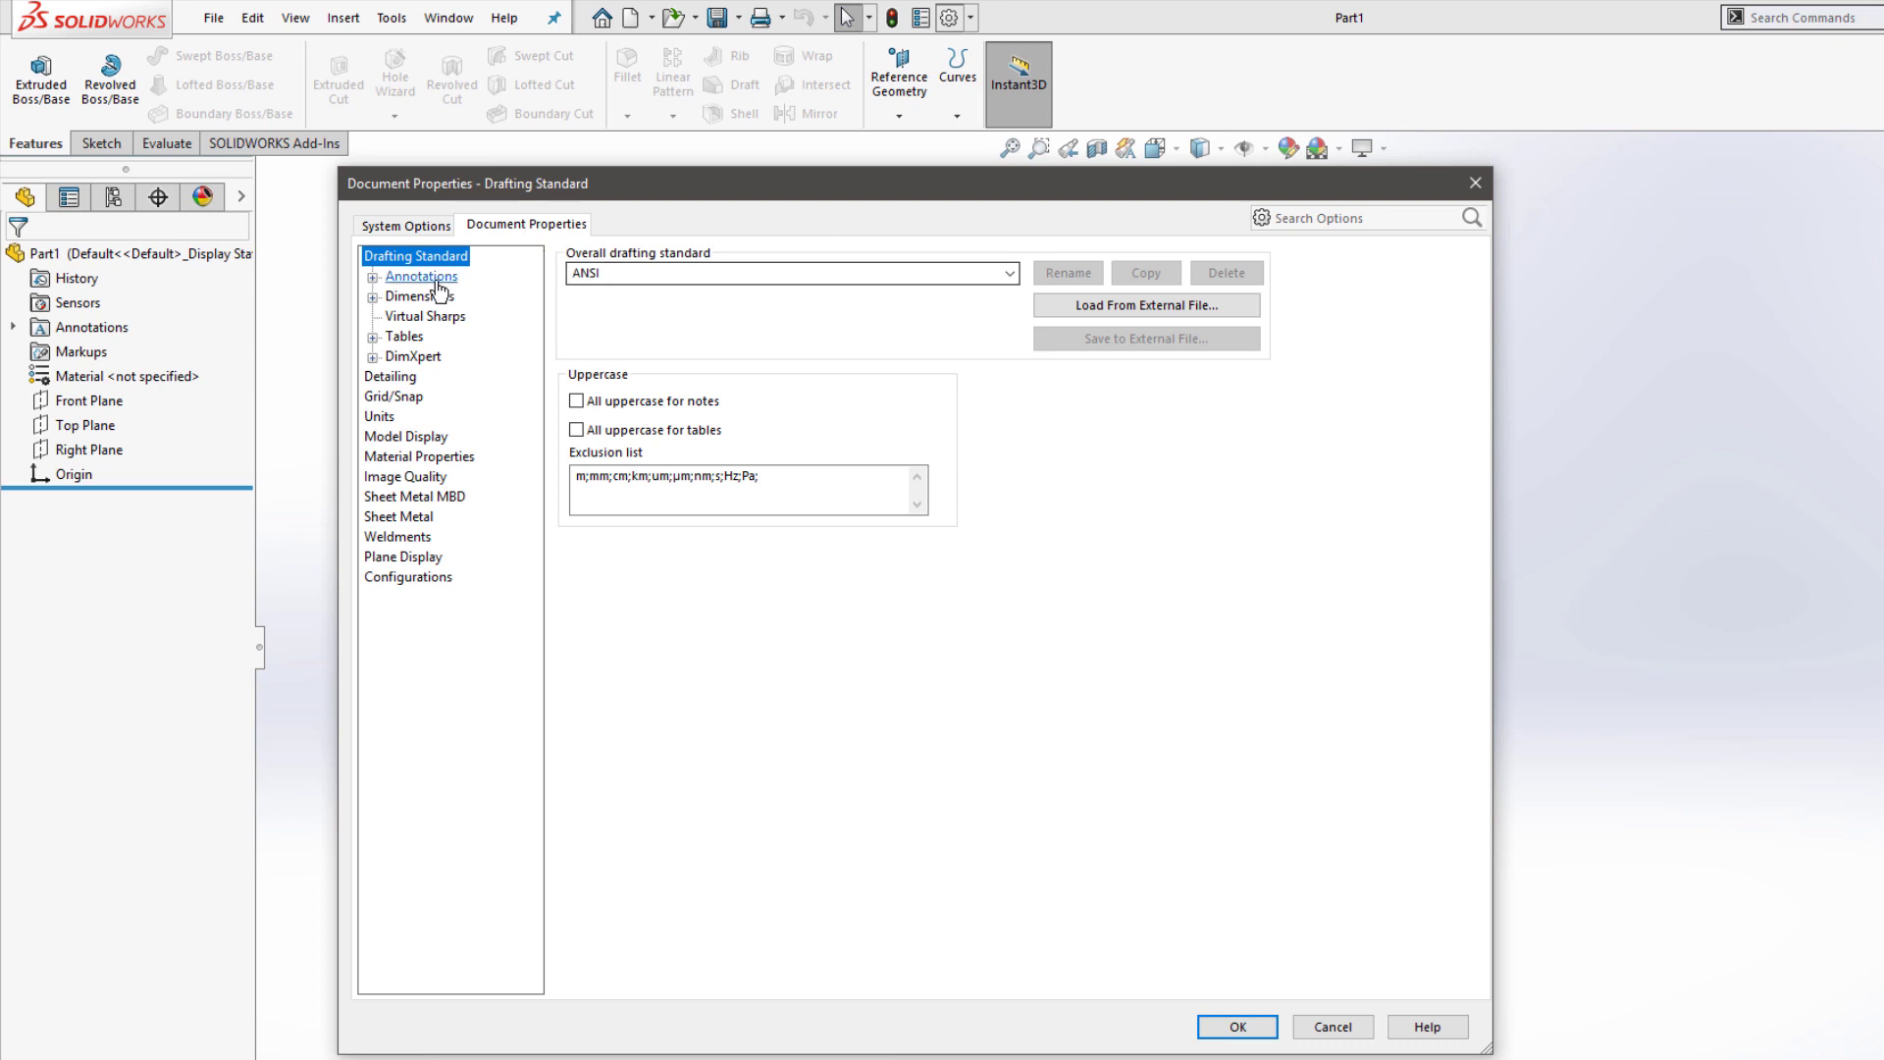
pyautogui.click(373, 277)
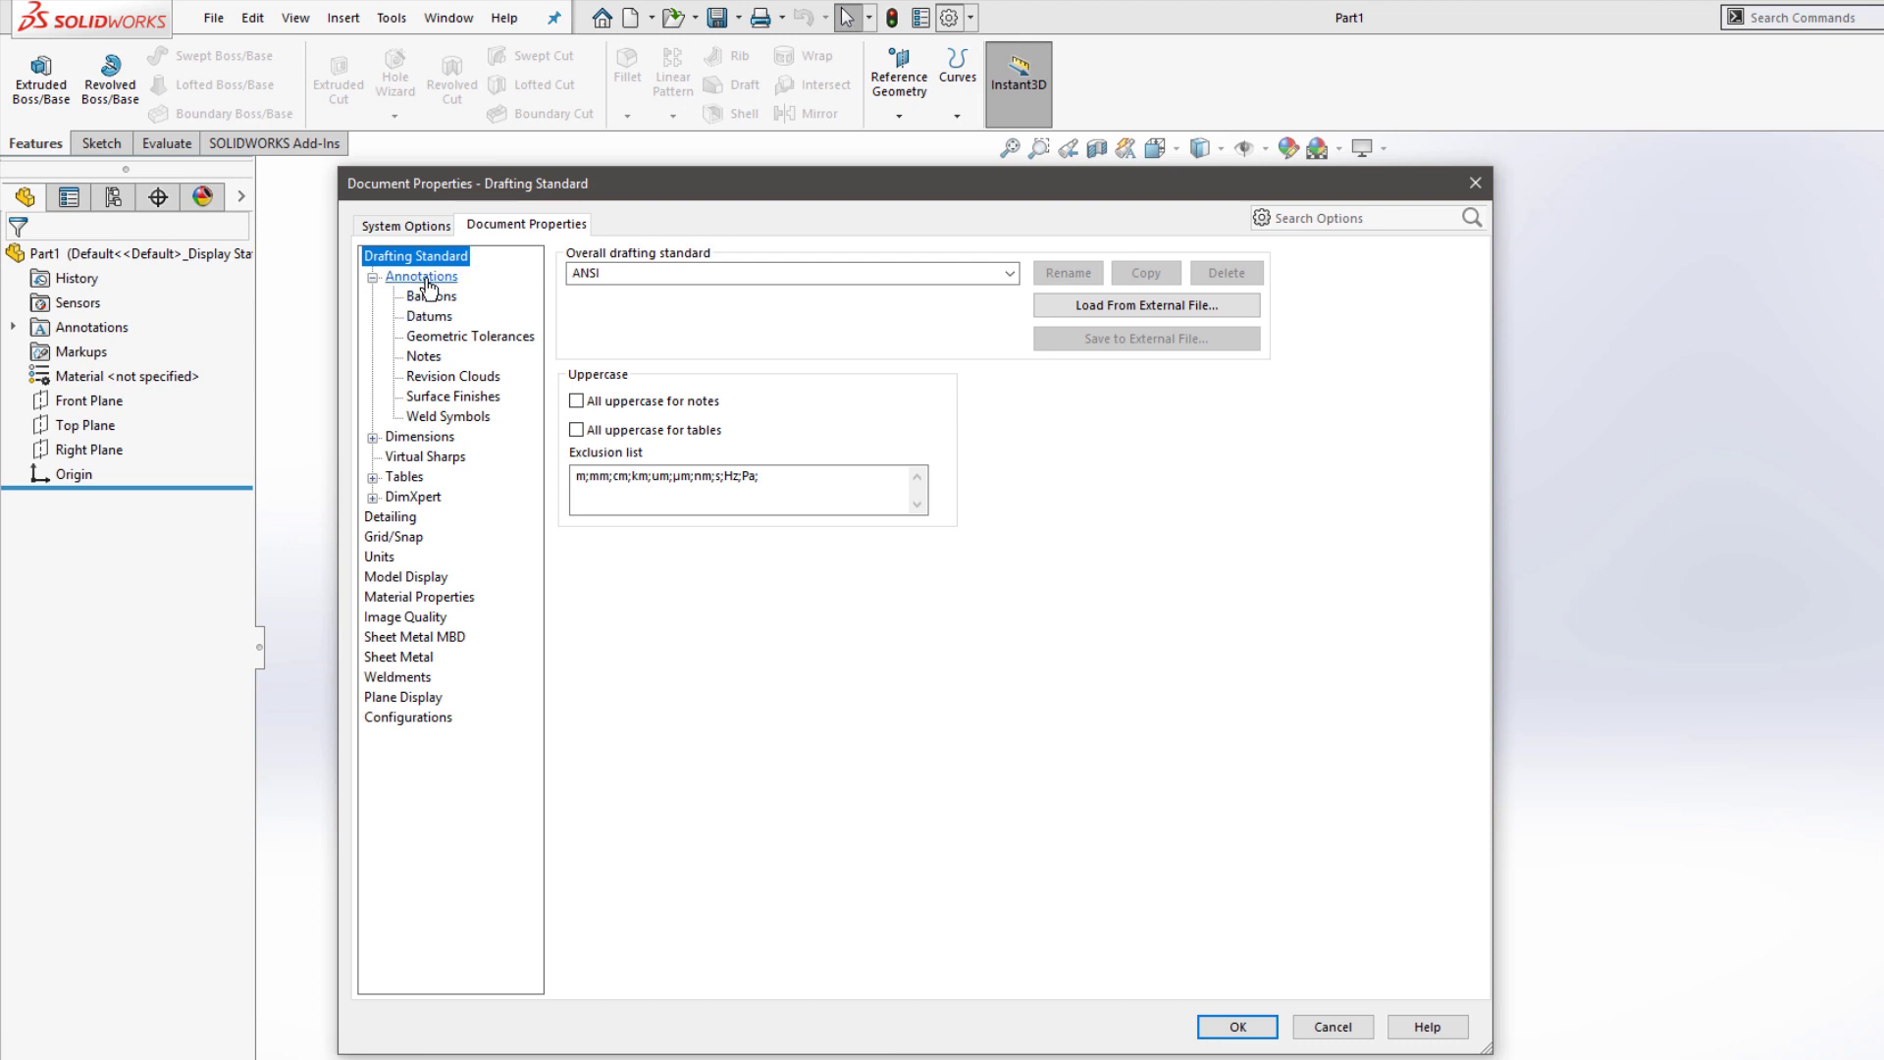
pyautogui.click(424, 279)
pyautogui.click(420, 438)
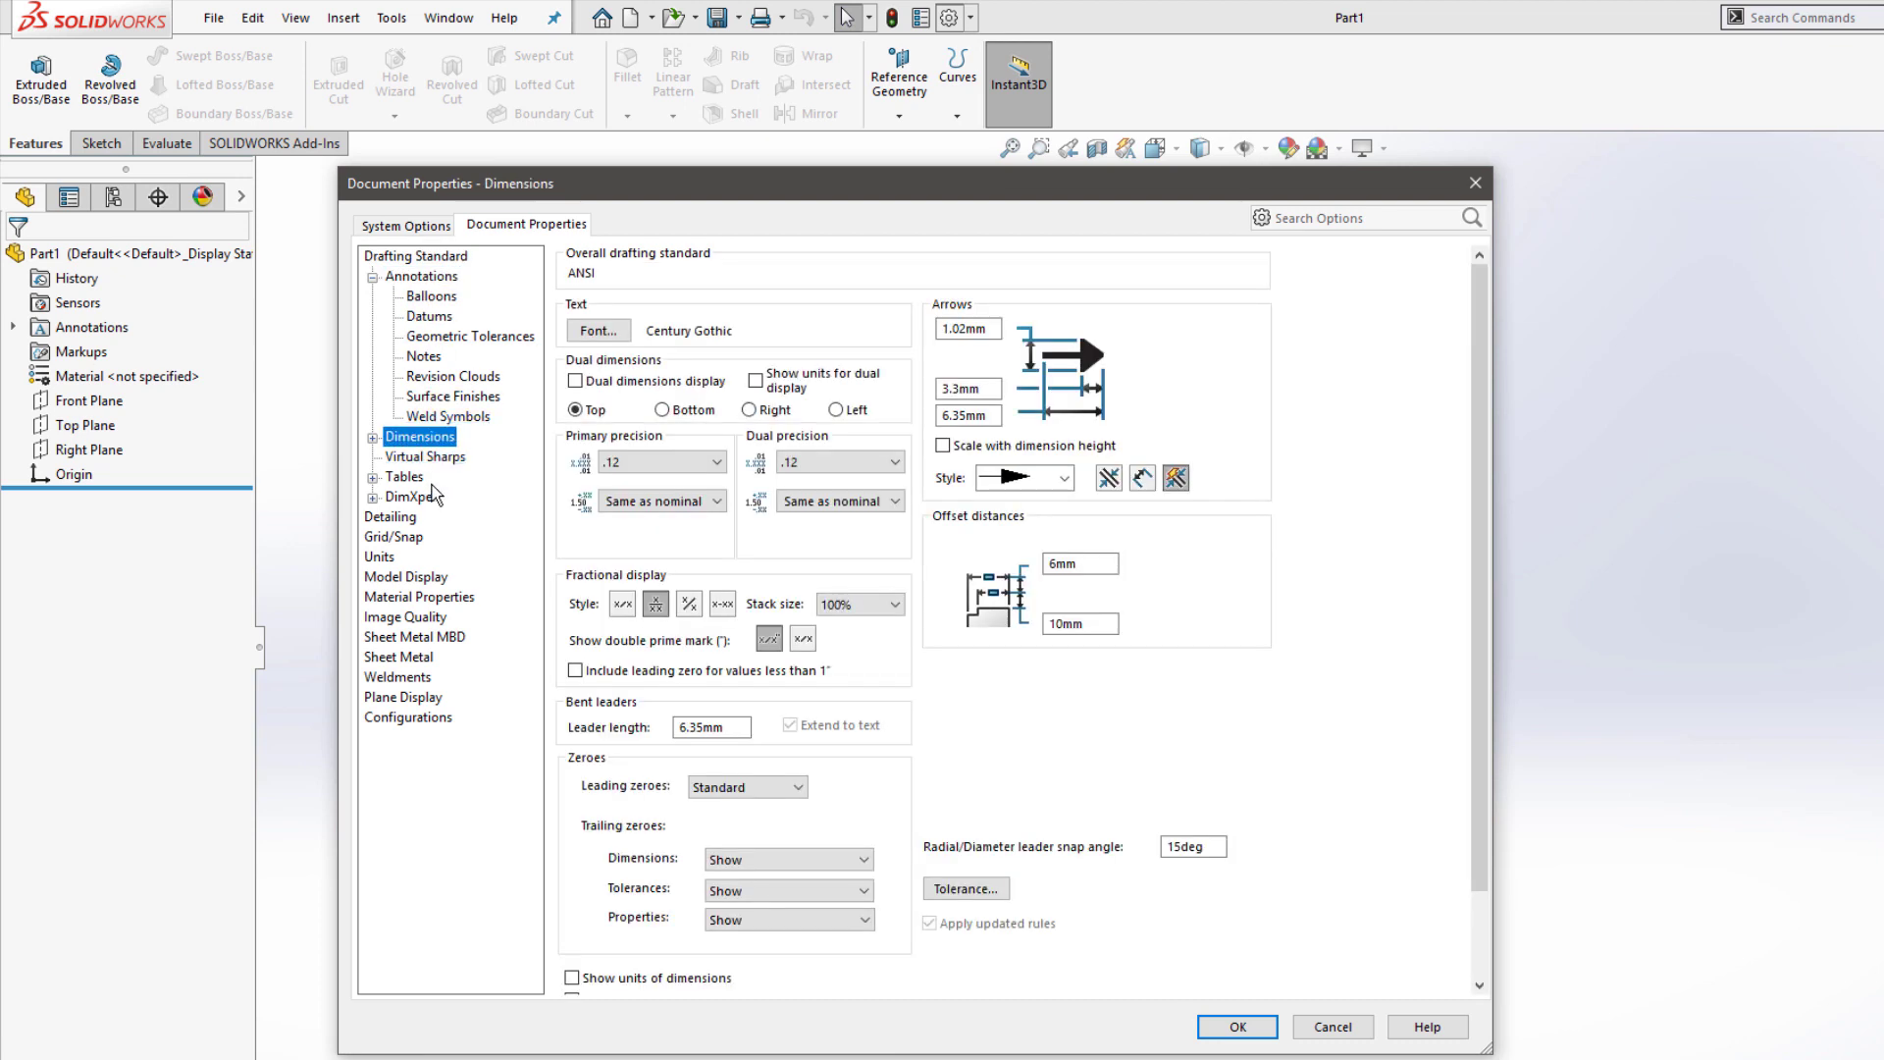
pyautogui.click(380, 558)
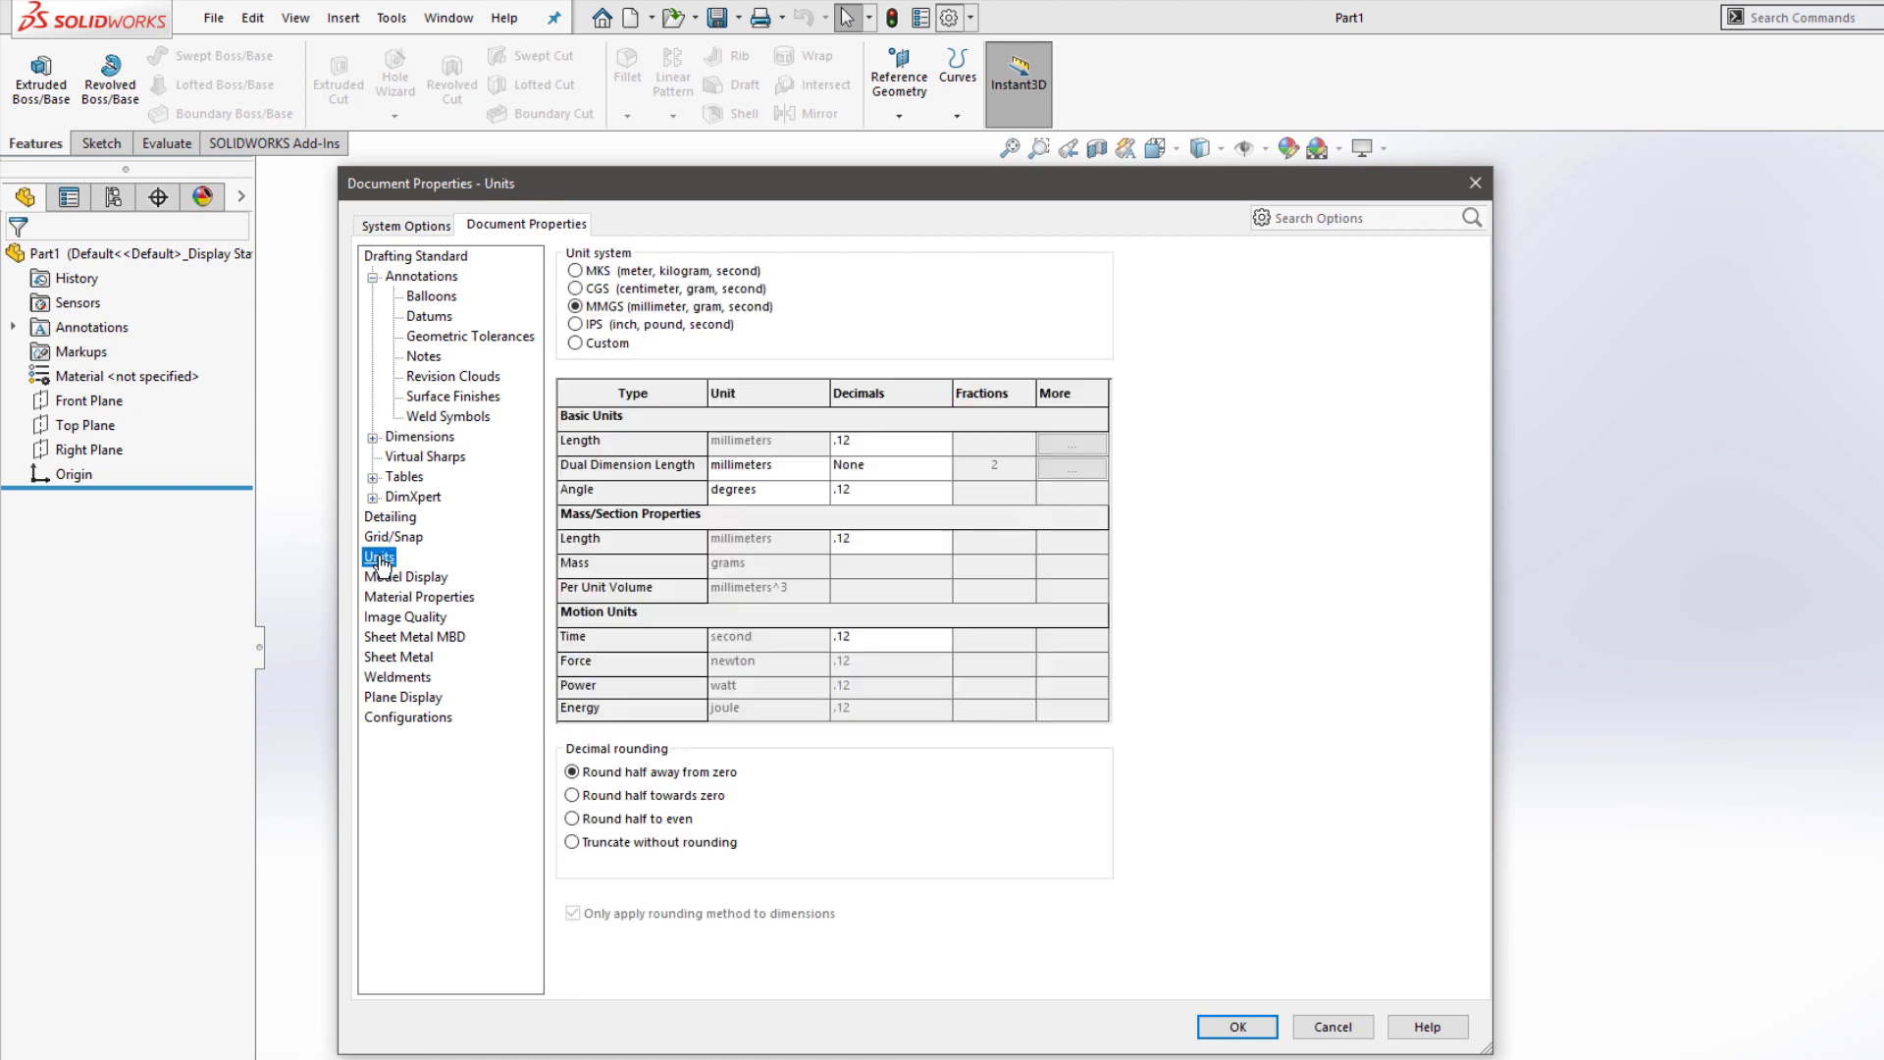
pyautogui.click(631, 331)
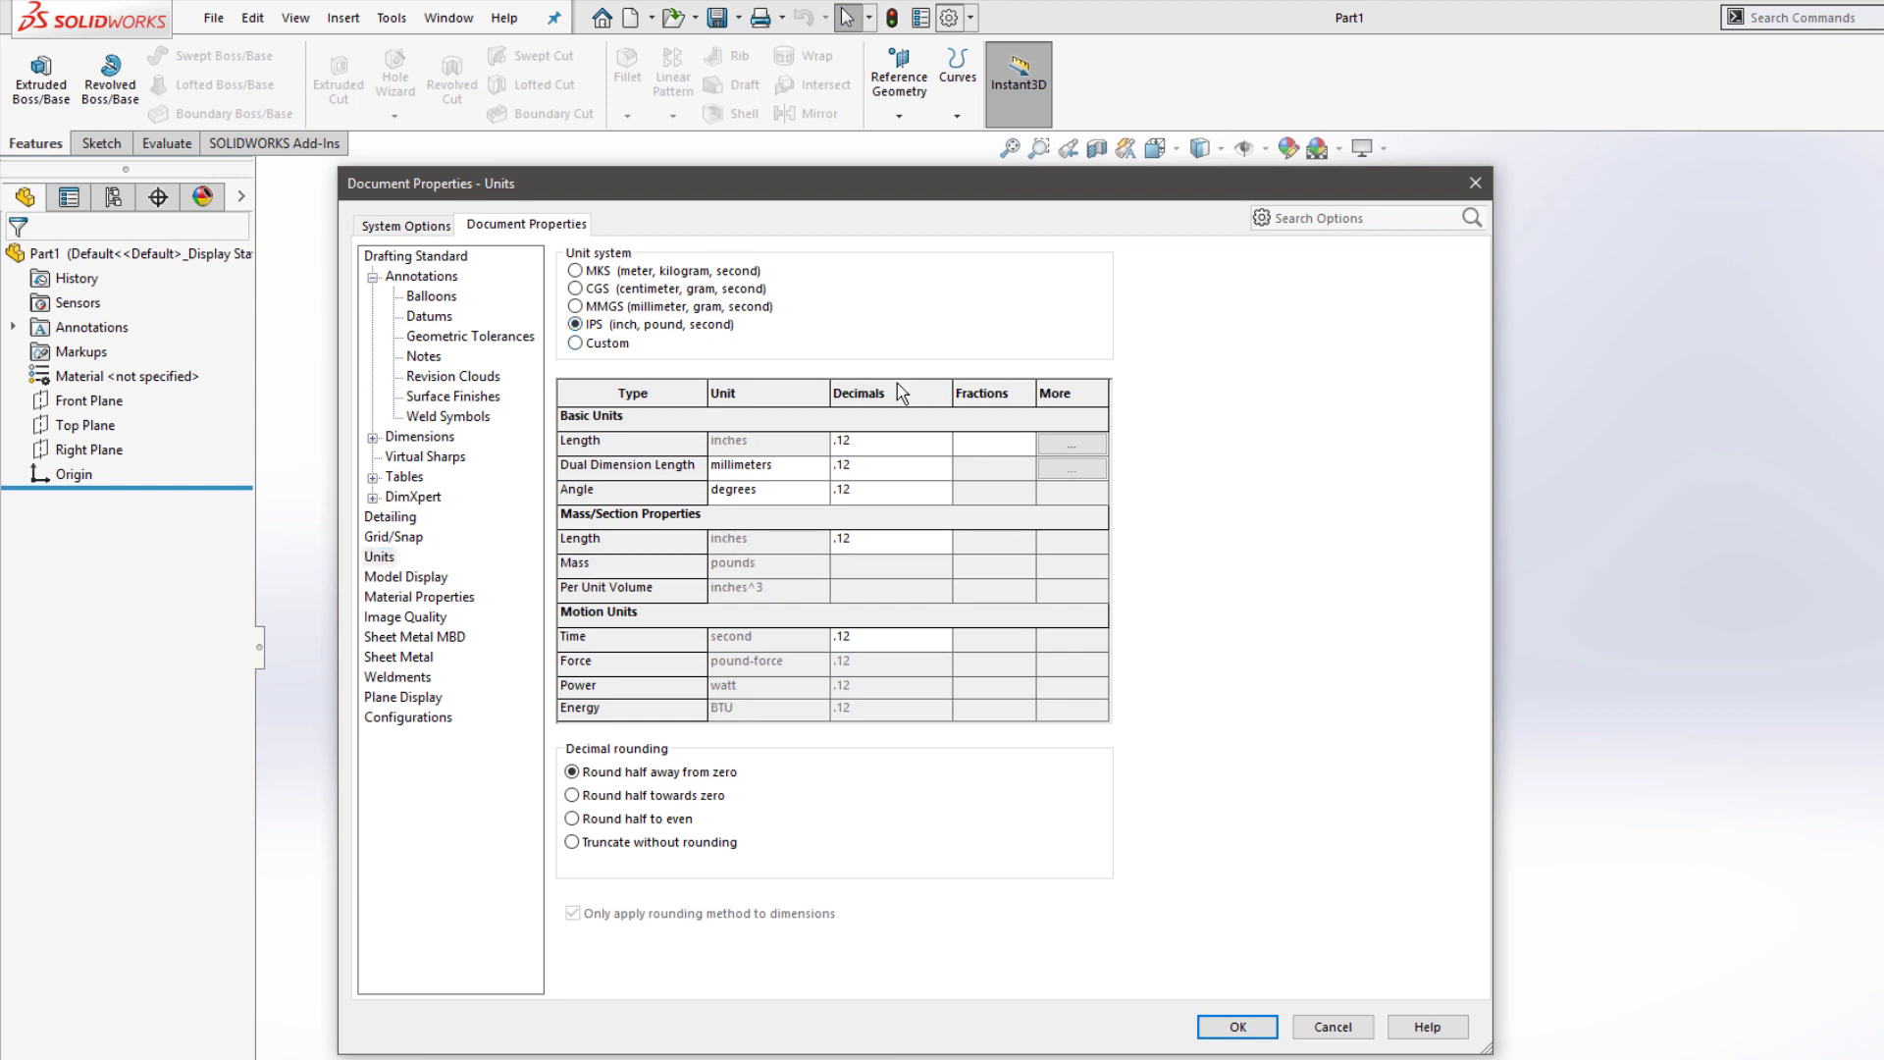
pyautogui.click(944, 443)
pyautogui.click(942, 442)
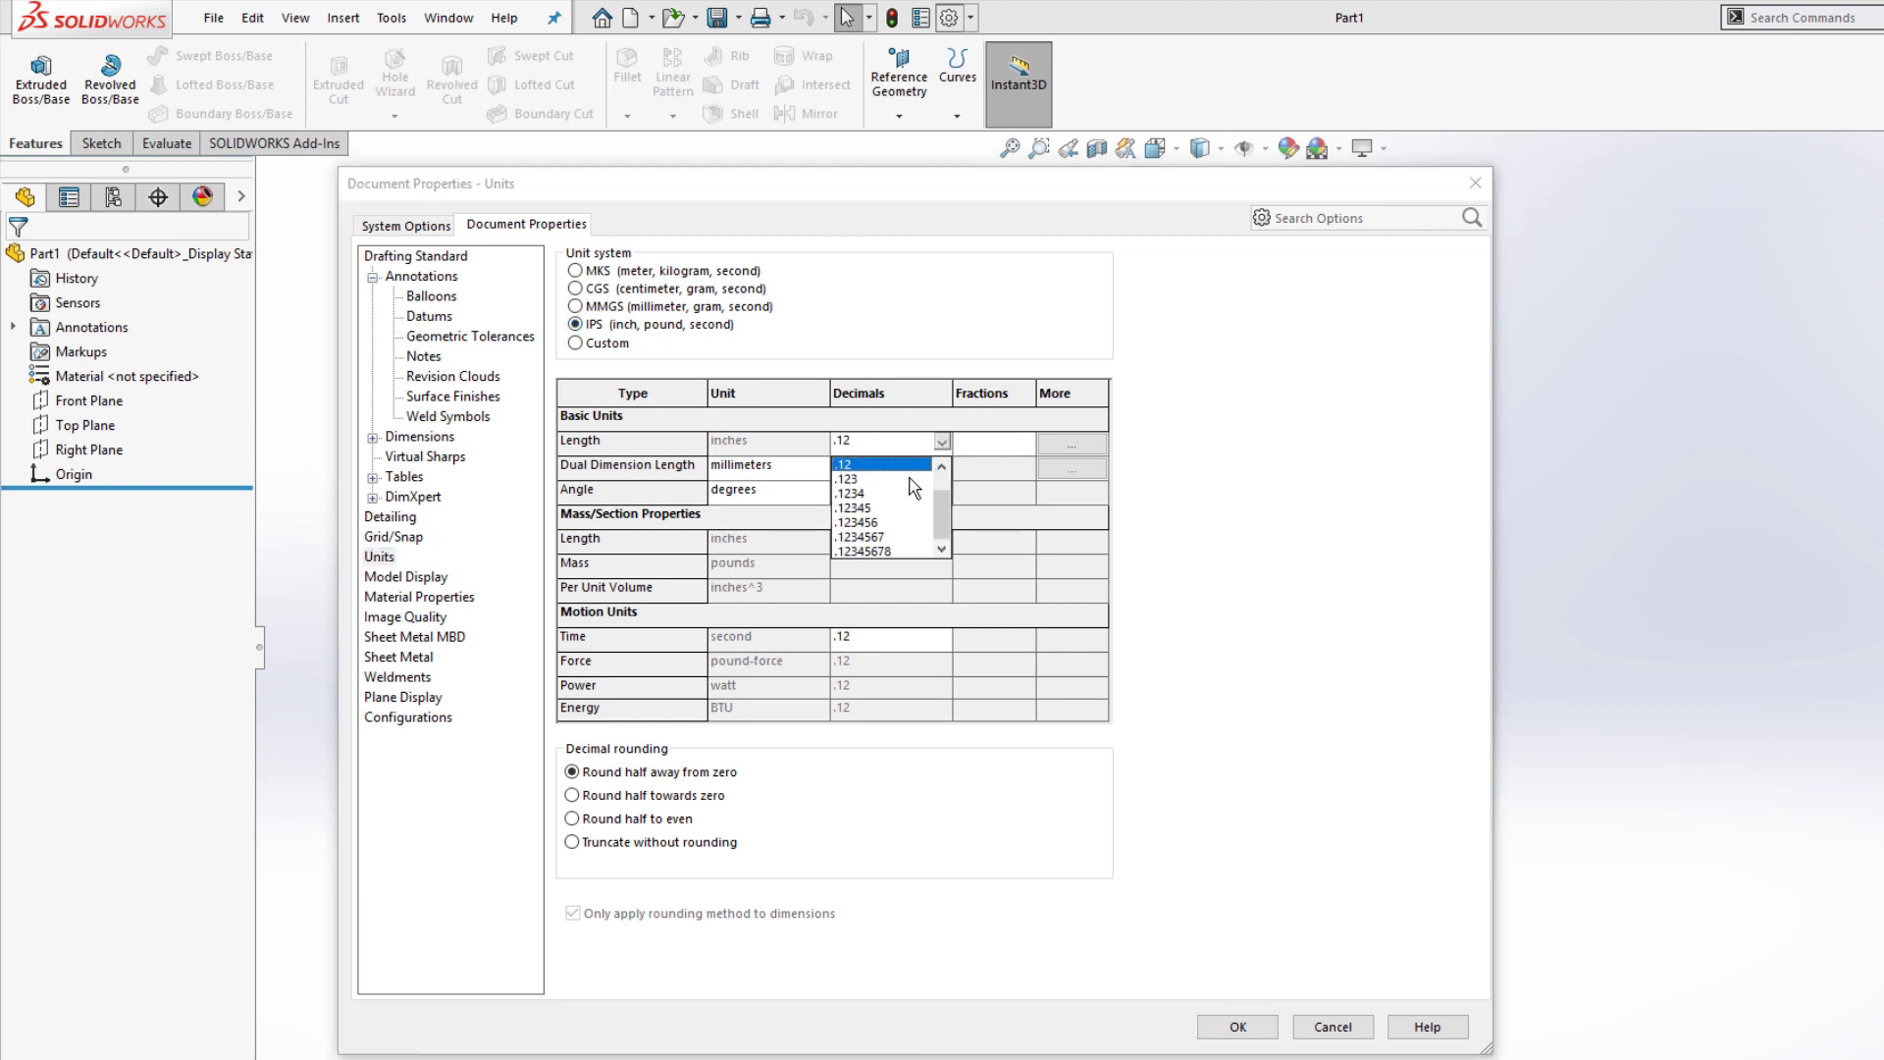
pyautogui.click(902, 480)
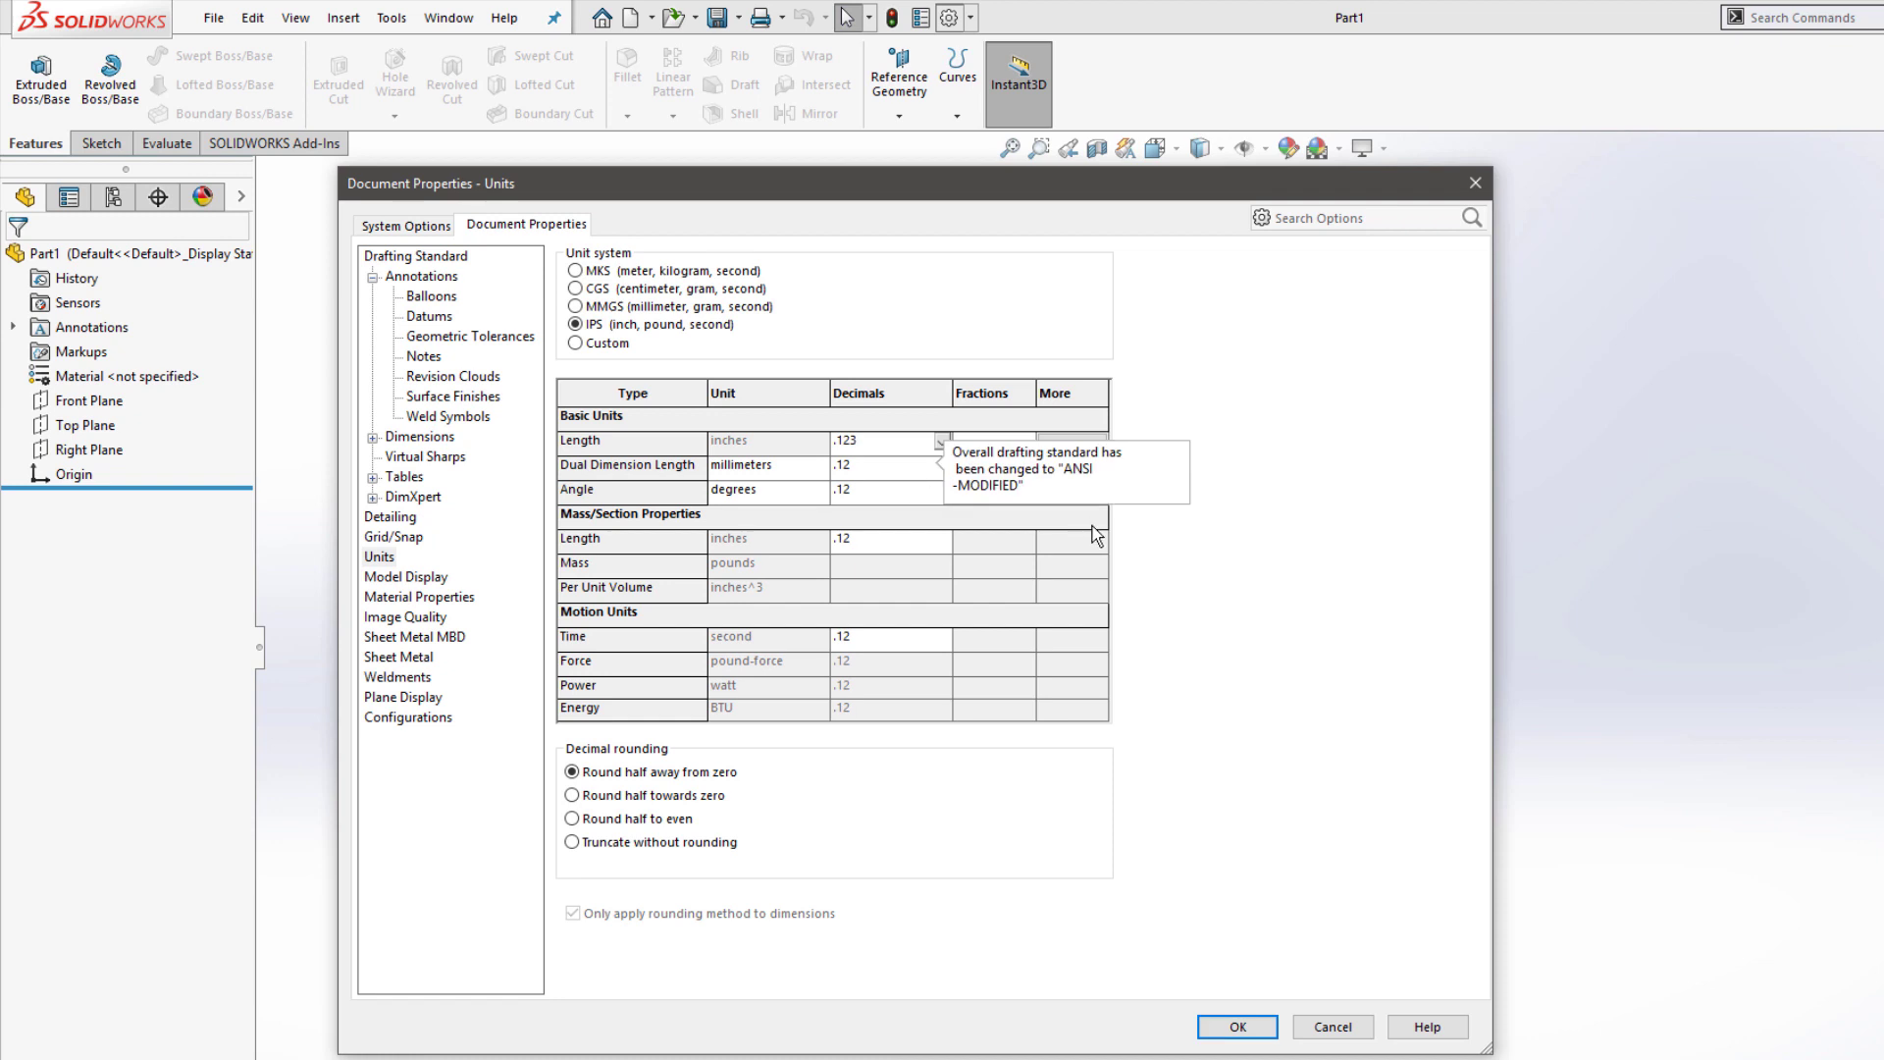
pyautogui.click(405, 617)
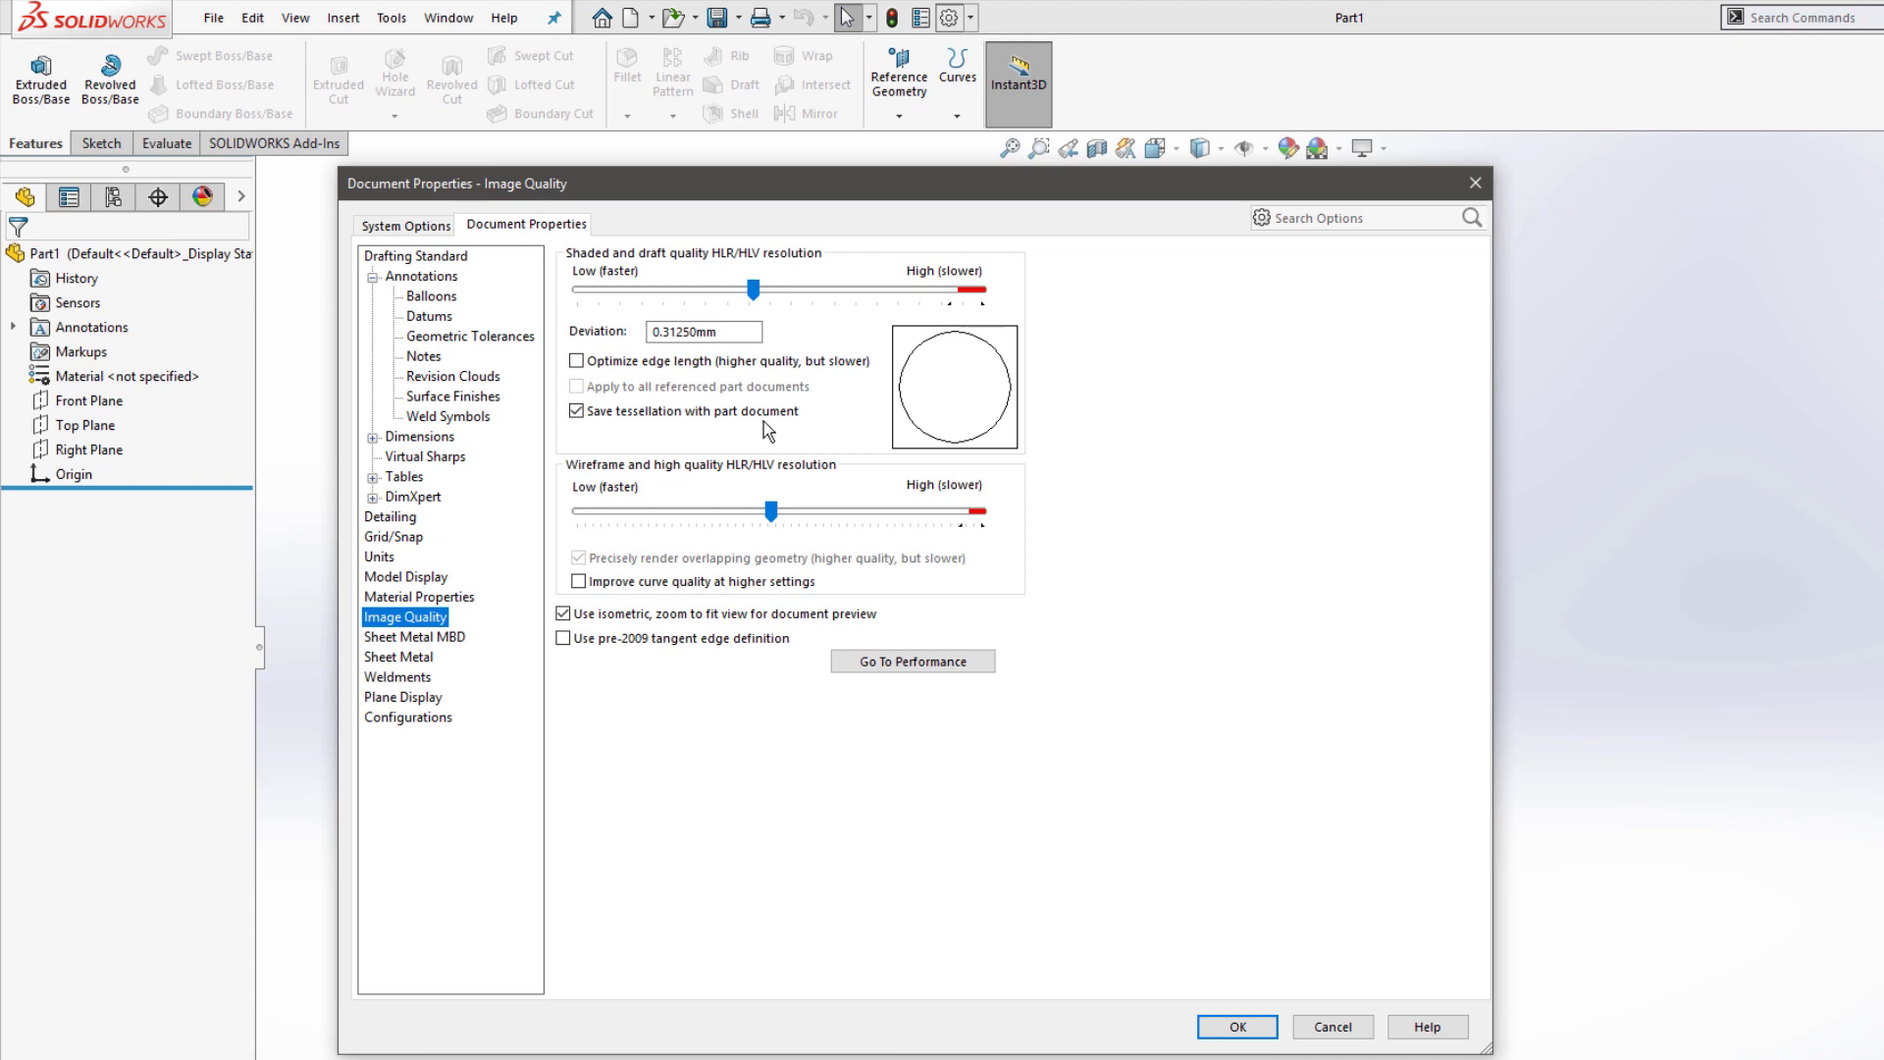
# - Raise shaded image quality to a 0.28735632mm deviation and accept the Document Properties
pyautogui.moveTo(753, 291)
pyautogui.mouseDown()
pyautogui.moveTo(780, 301)
pyautogui.moveTo(746, 306)
pyautogui.moveTo(783, 311)
pyautogui.mouseUp()
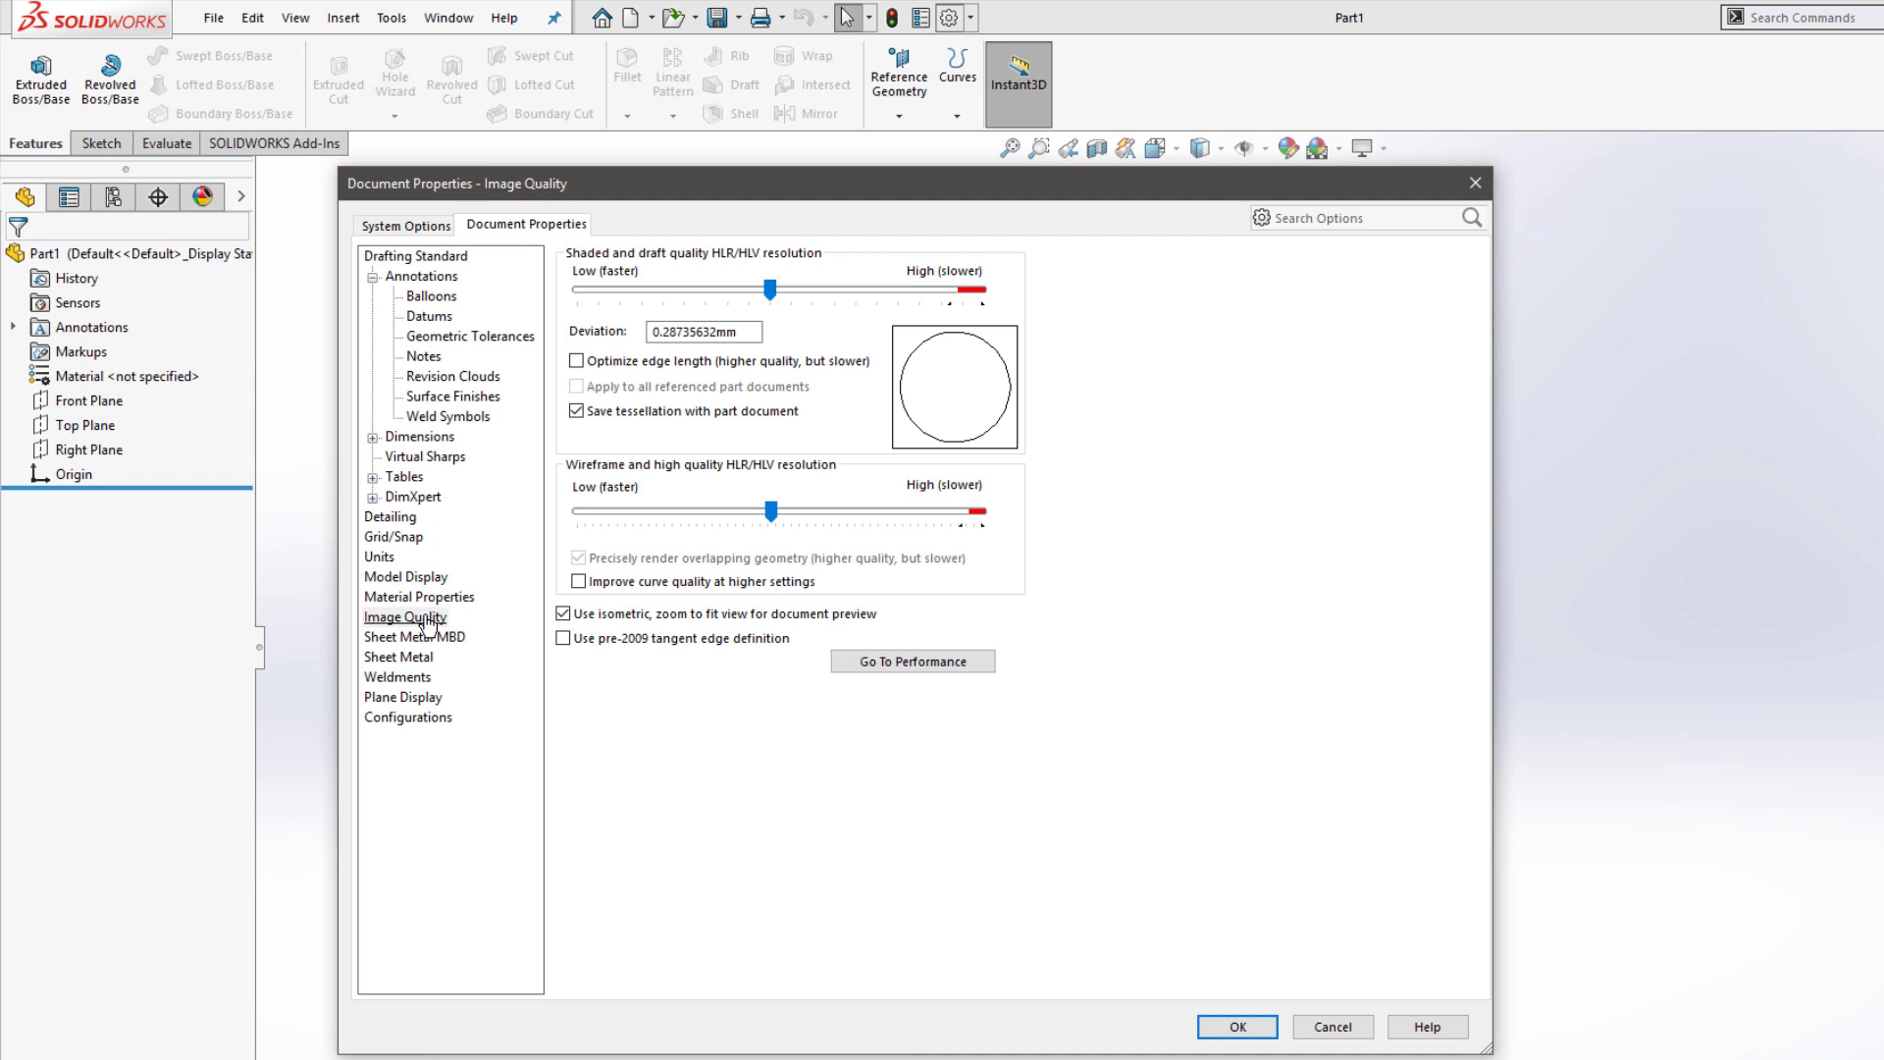
pyautogui.click(1235, 1029)
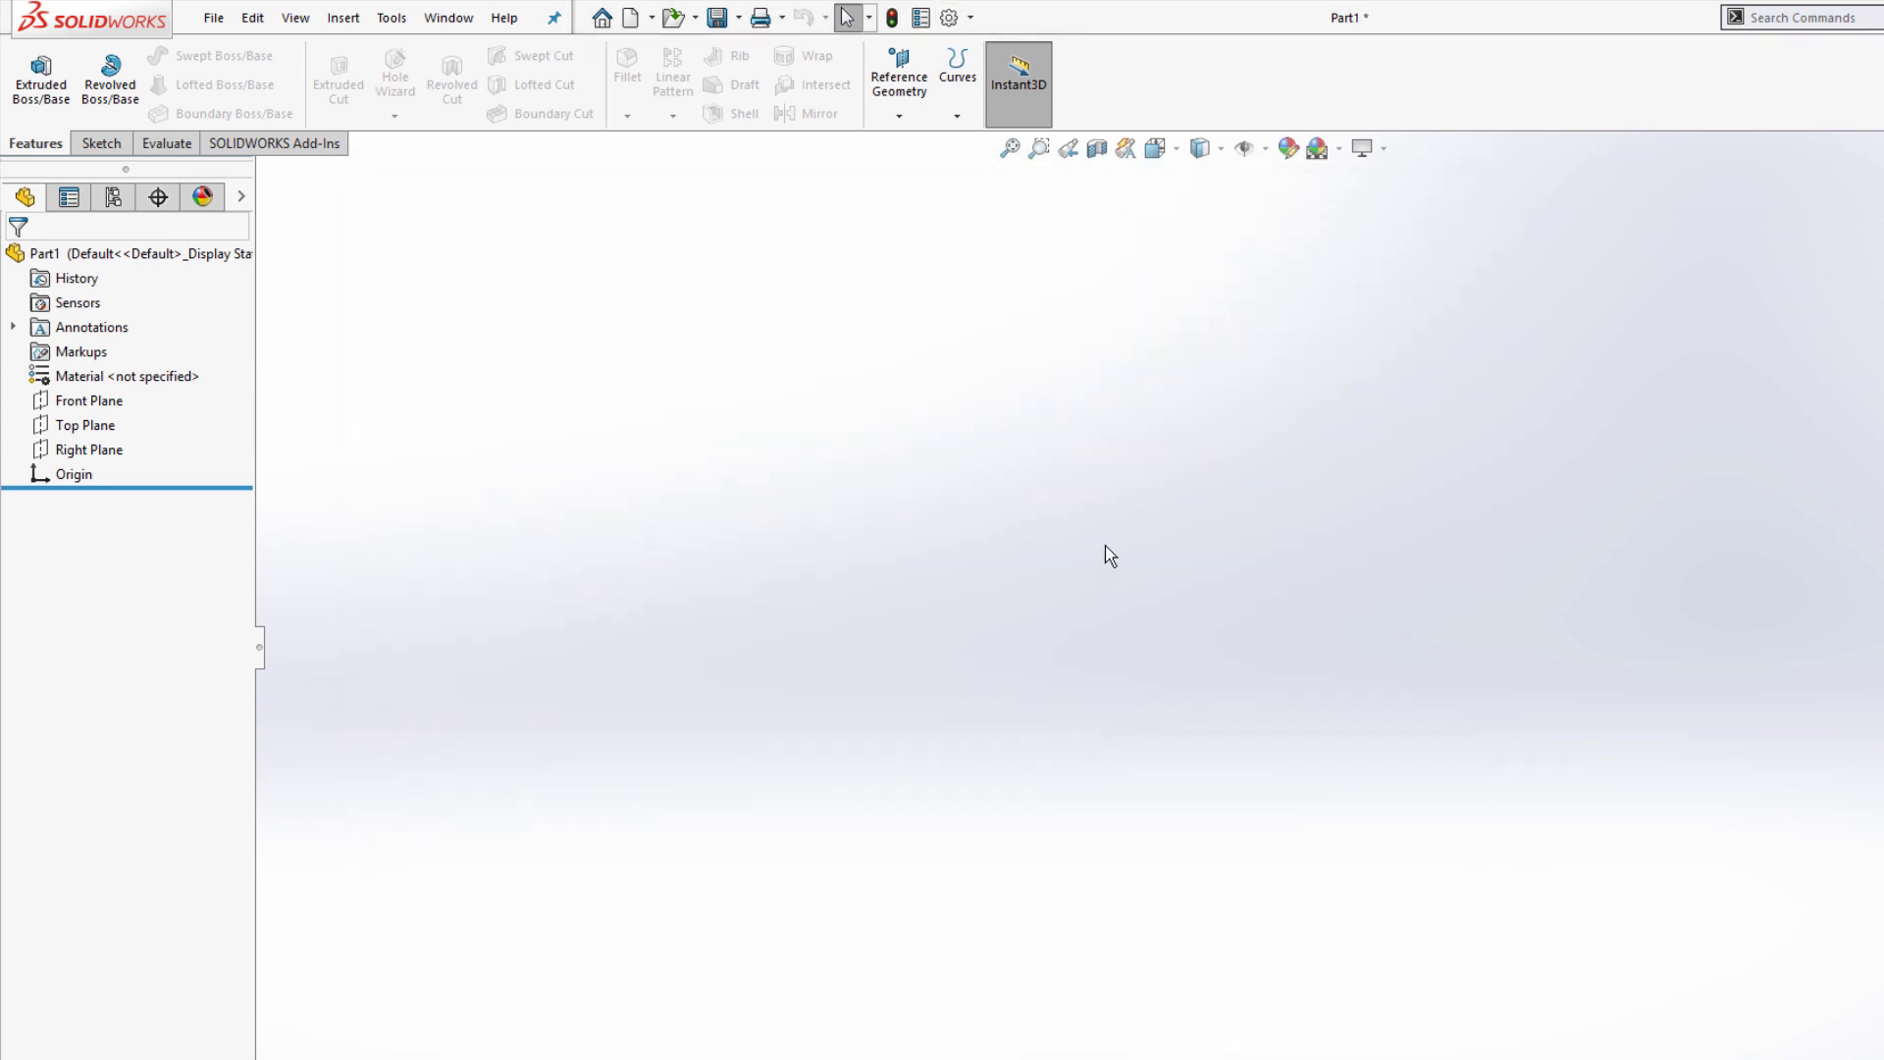
# - Compare the Plain White and grey overhead-light scenes, settling on Plain White for the viewport
pyautogui.click(1341, 149)
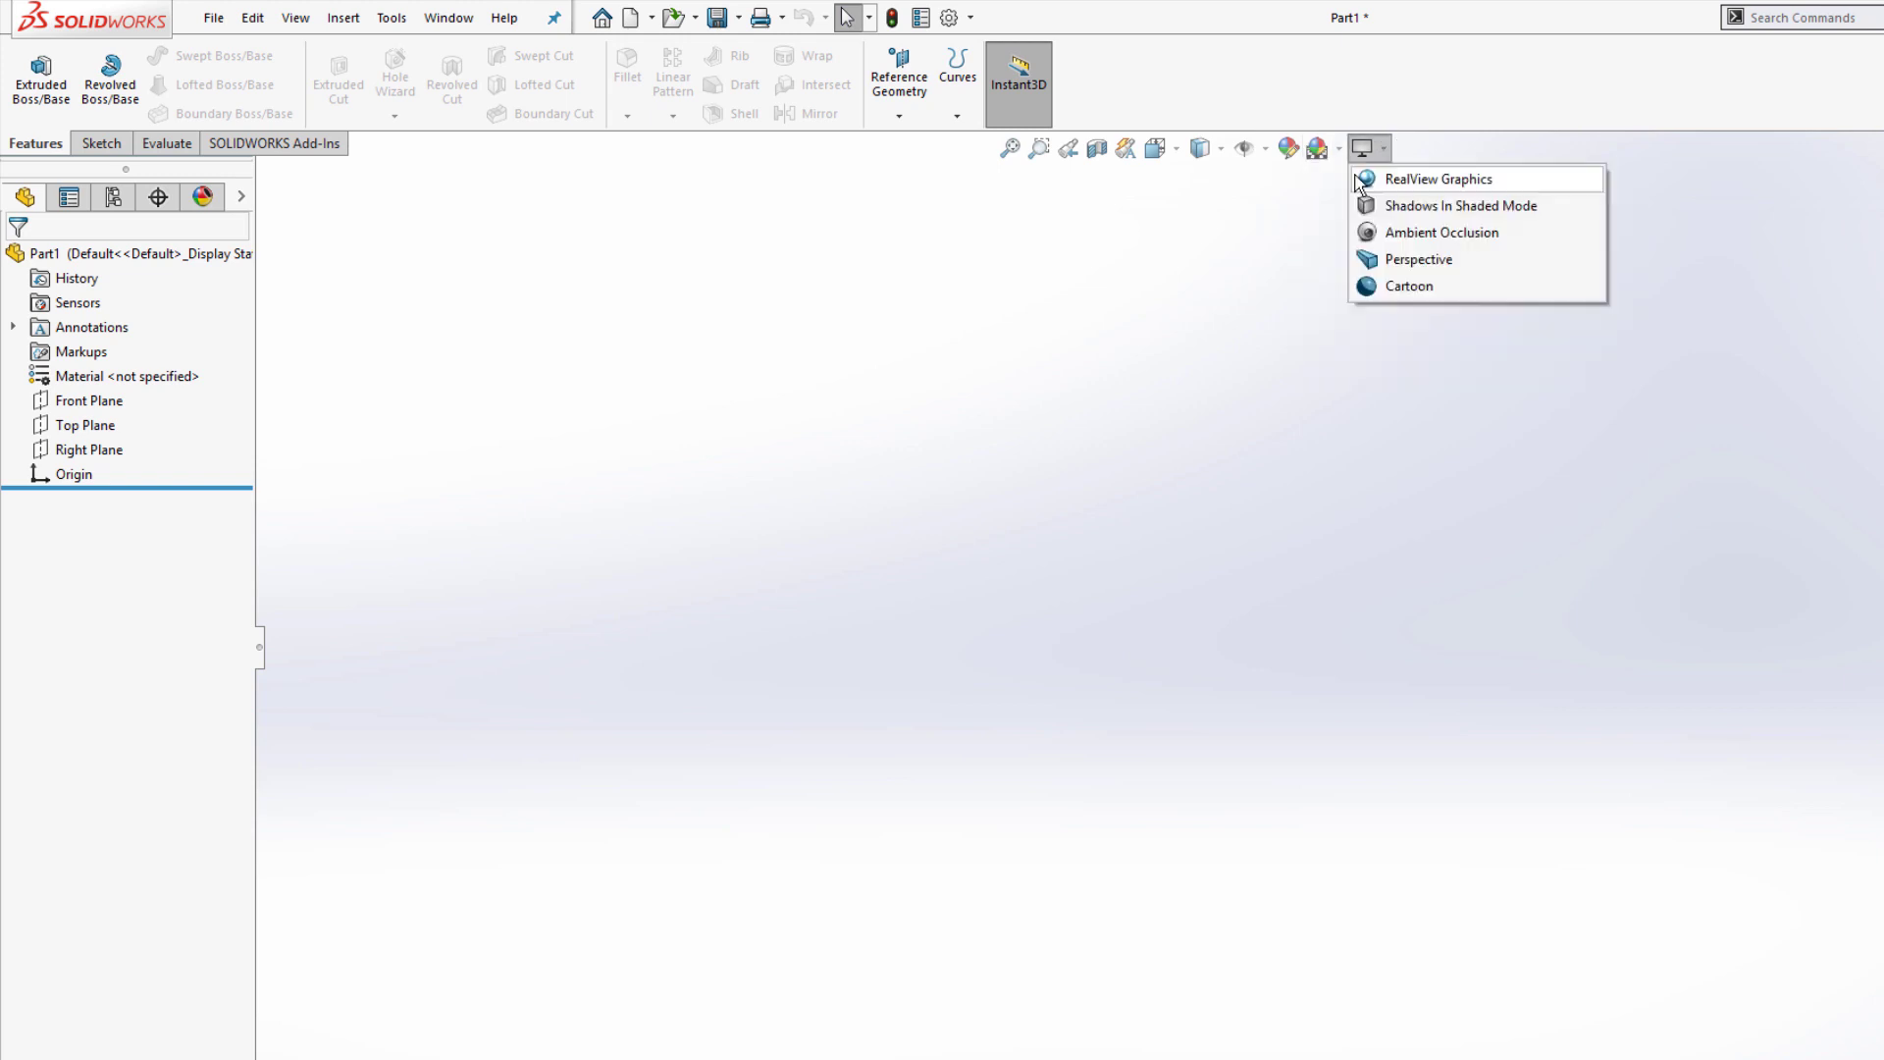
pyautogui.click(1343, 208)
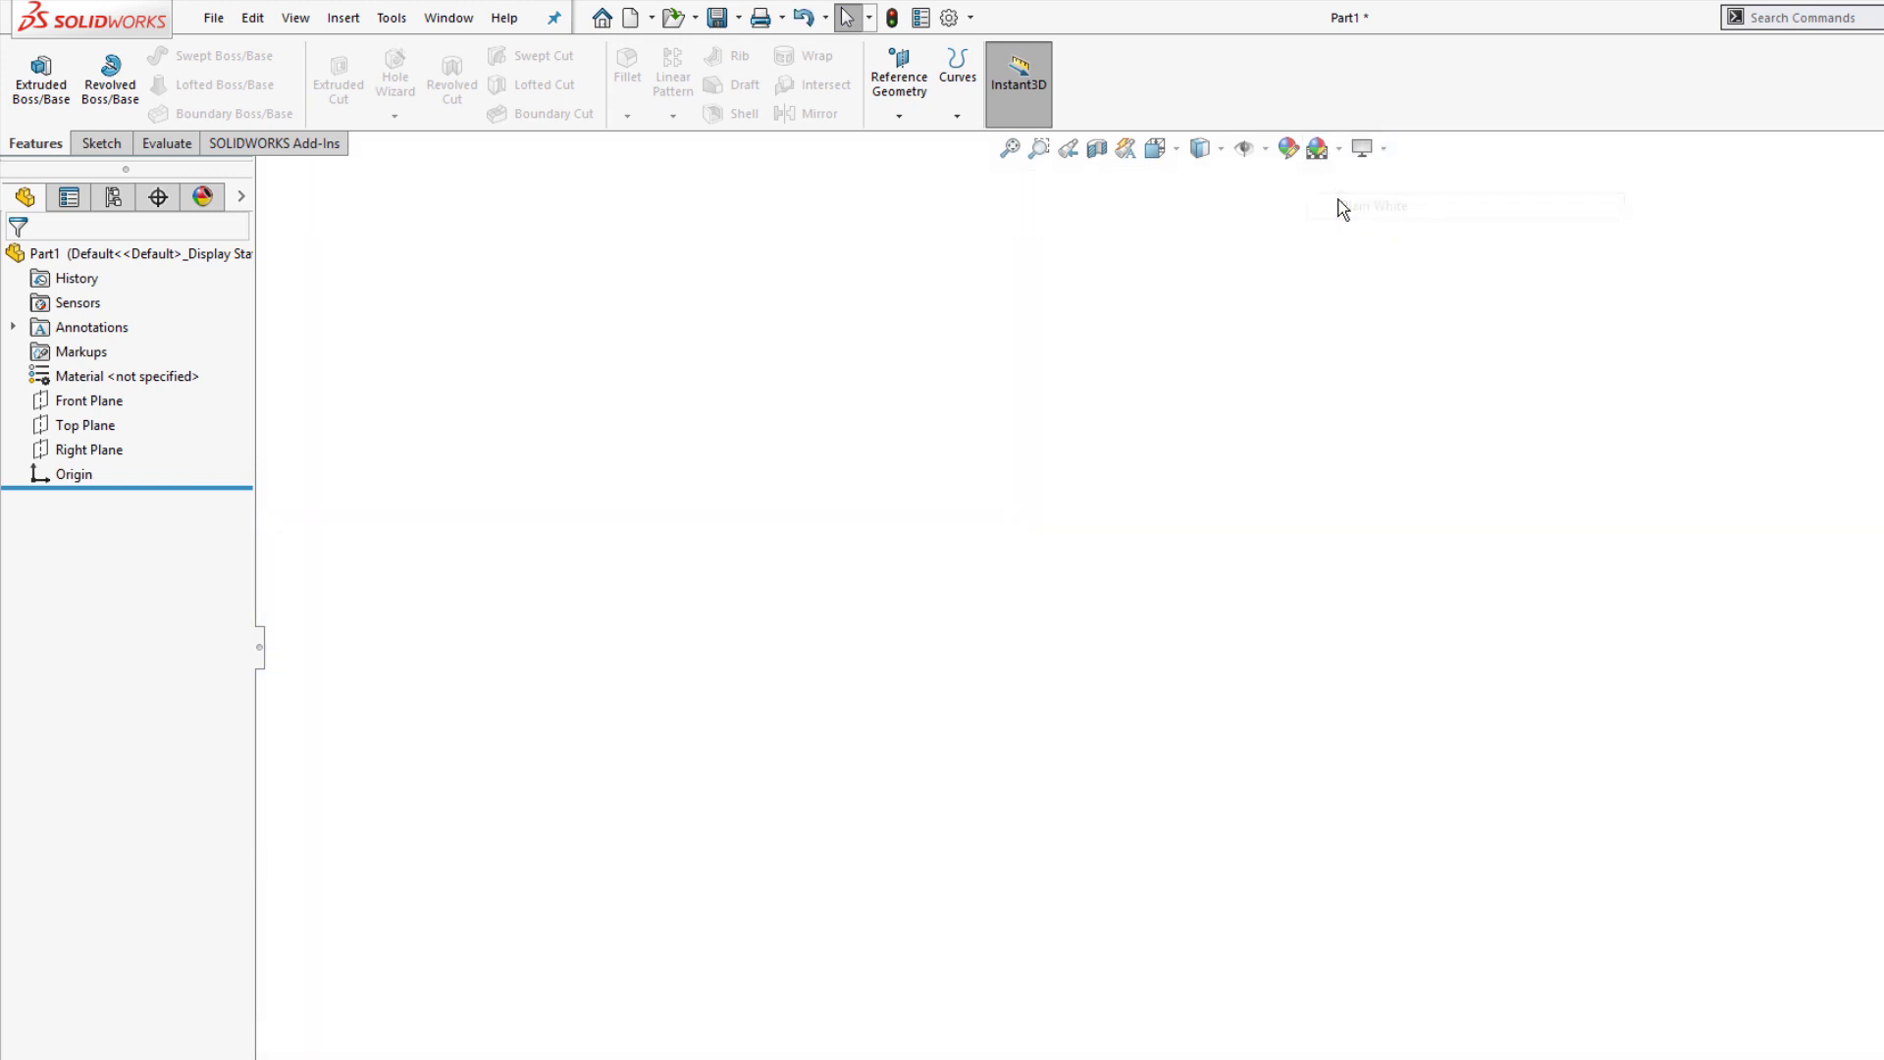
pyautogui.click(1341, 150)
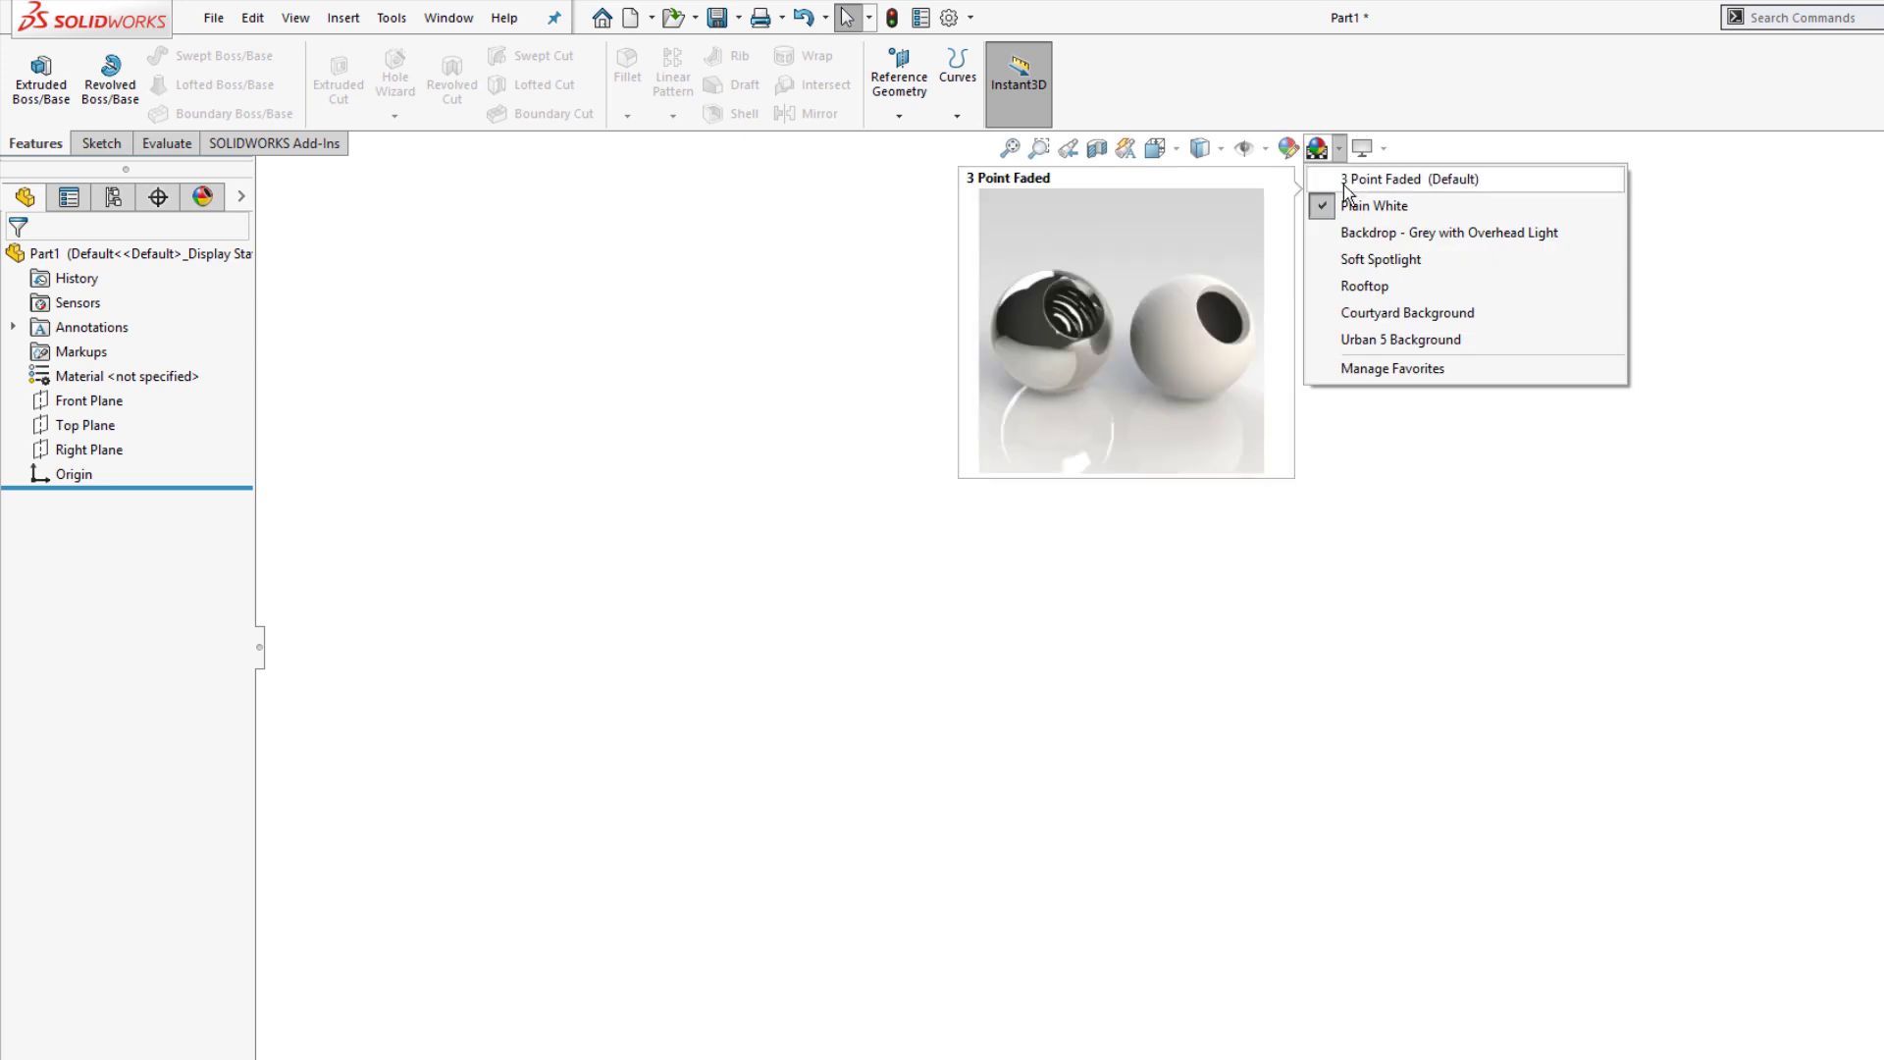
pyautogui.click(1350, 236)
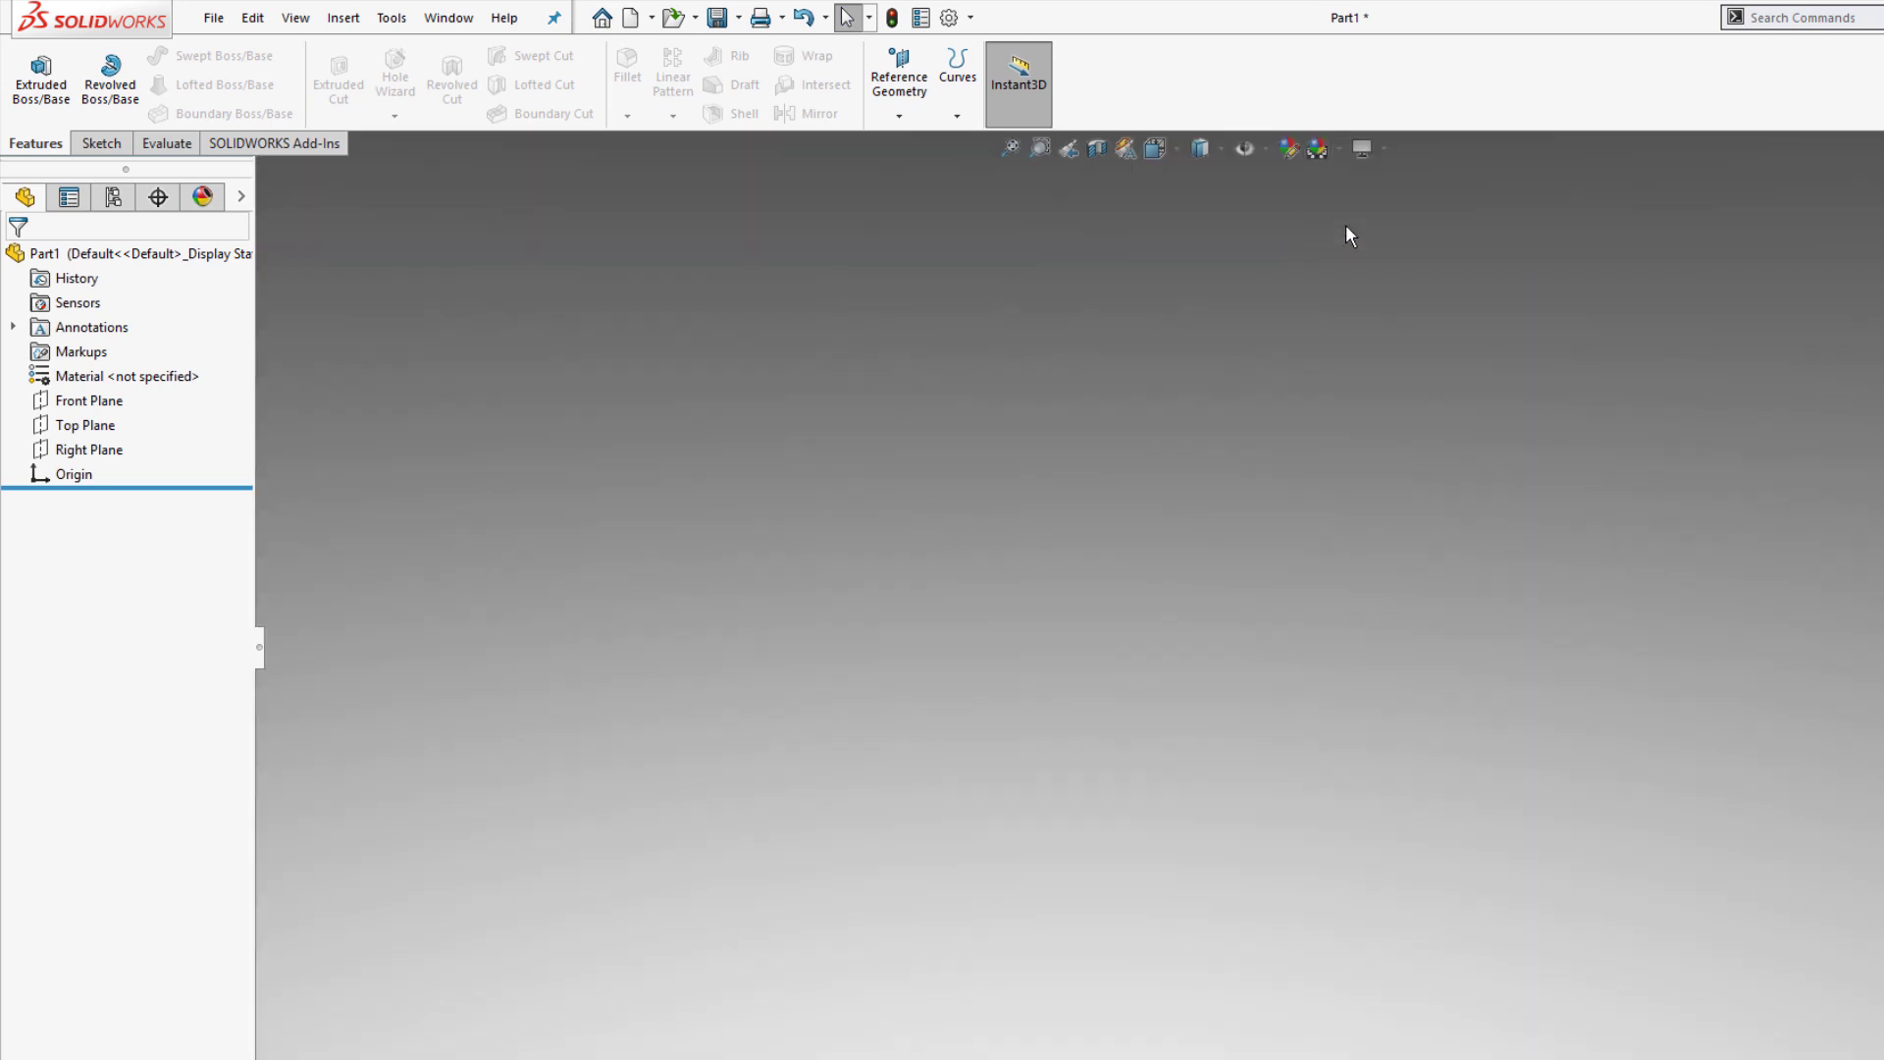
pyautogui.click(1338, 149)
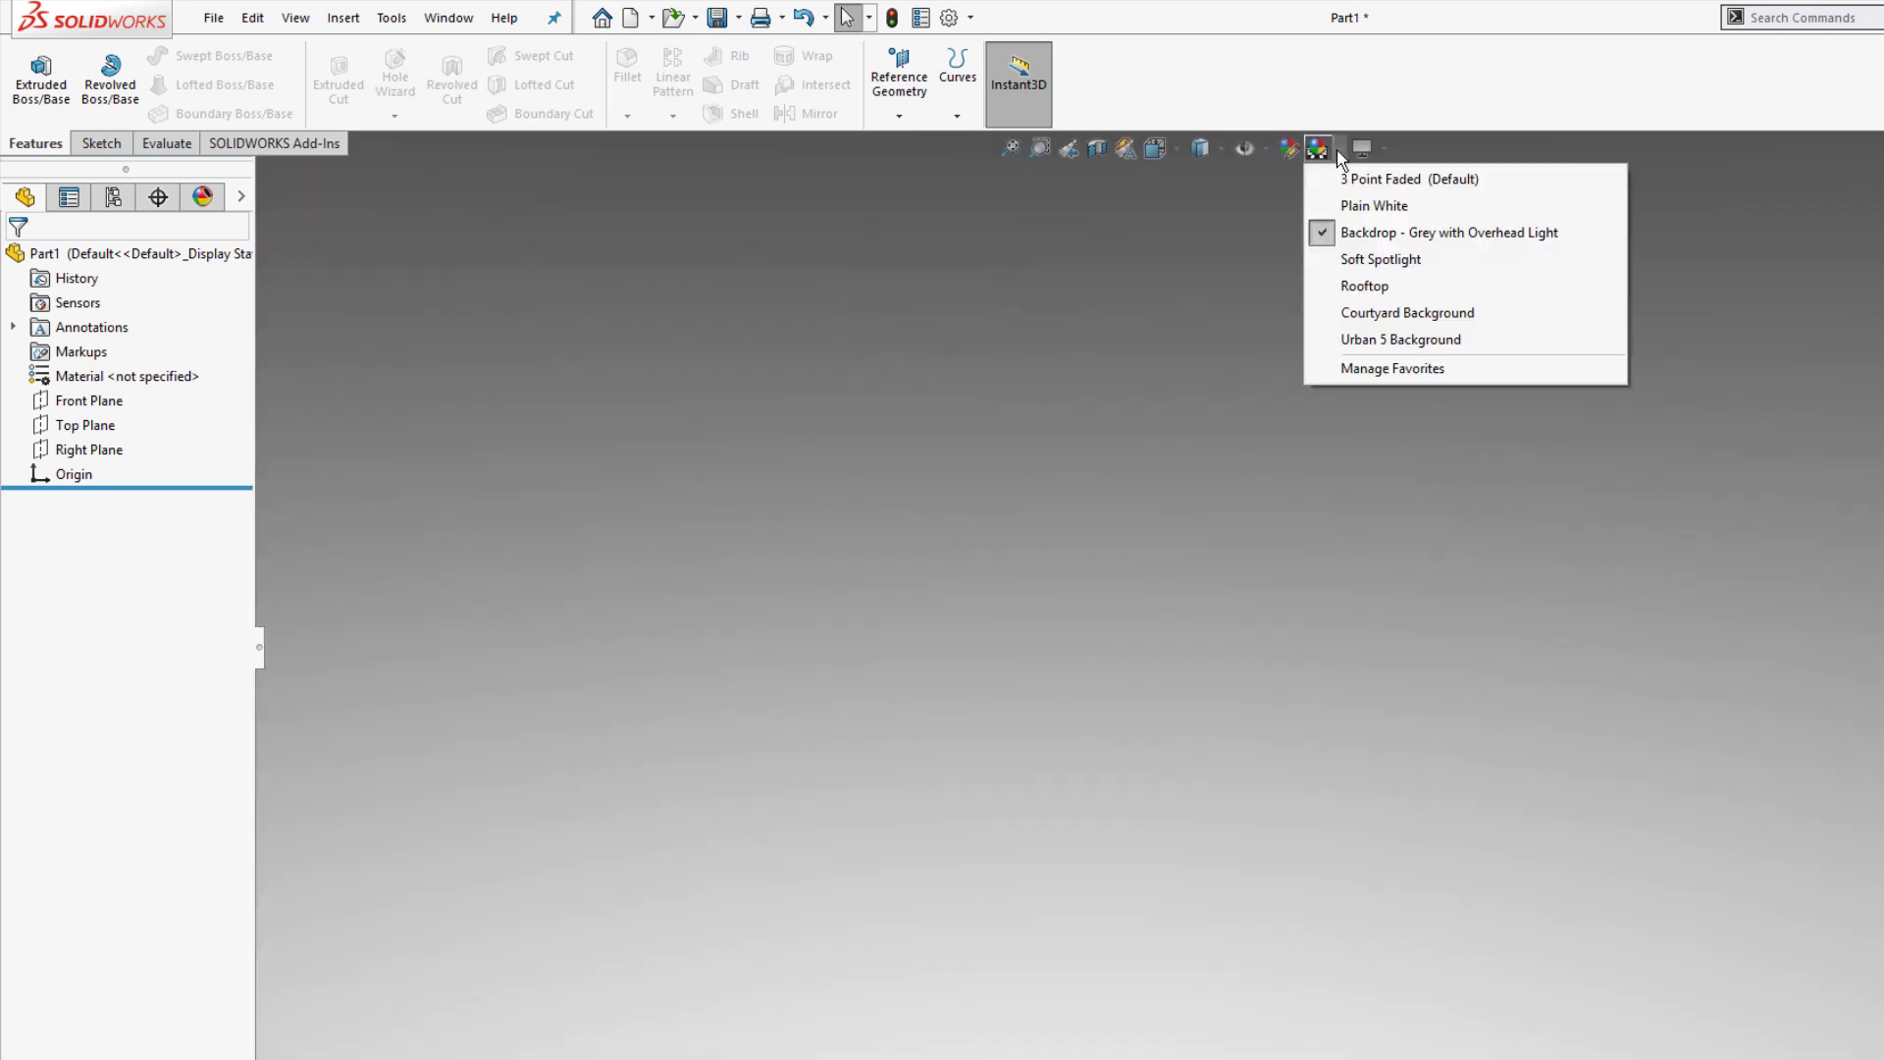
pyautogui.click(1347, 208)
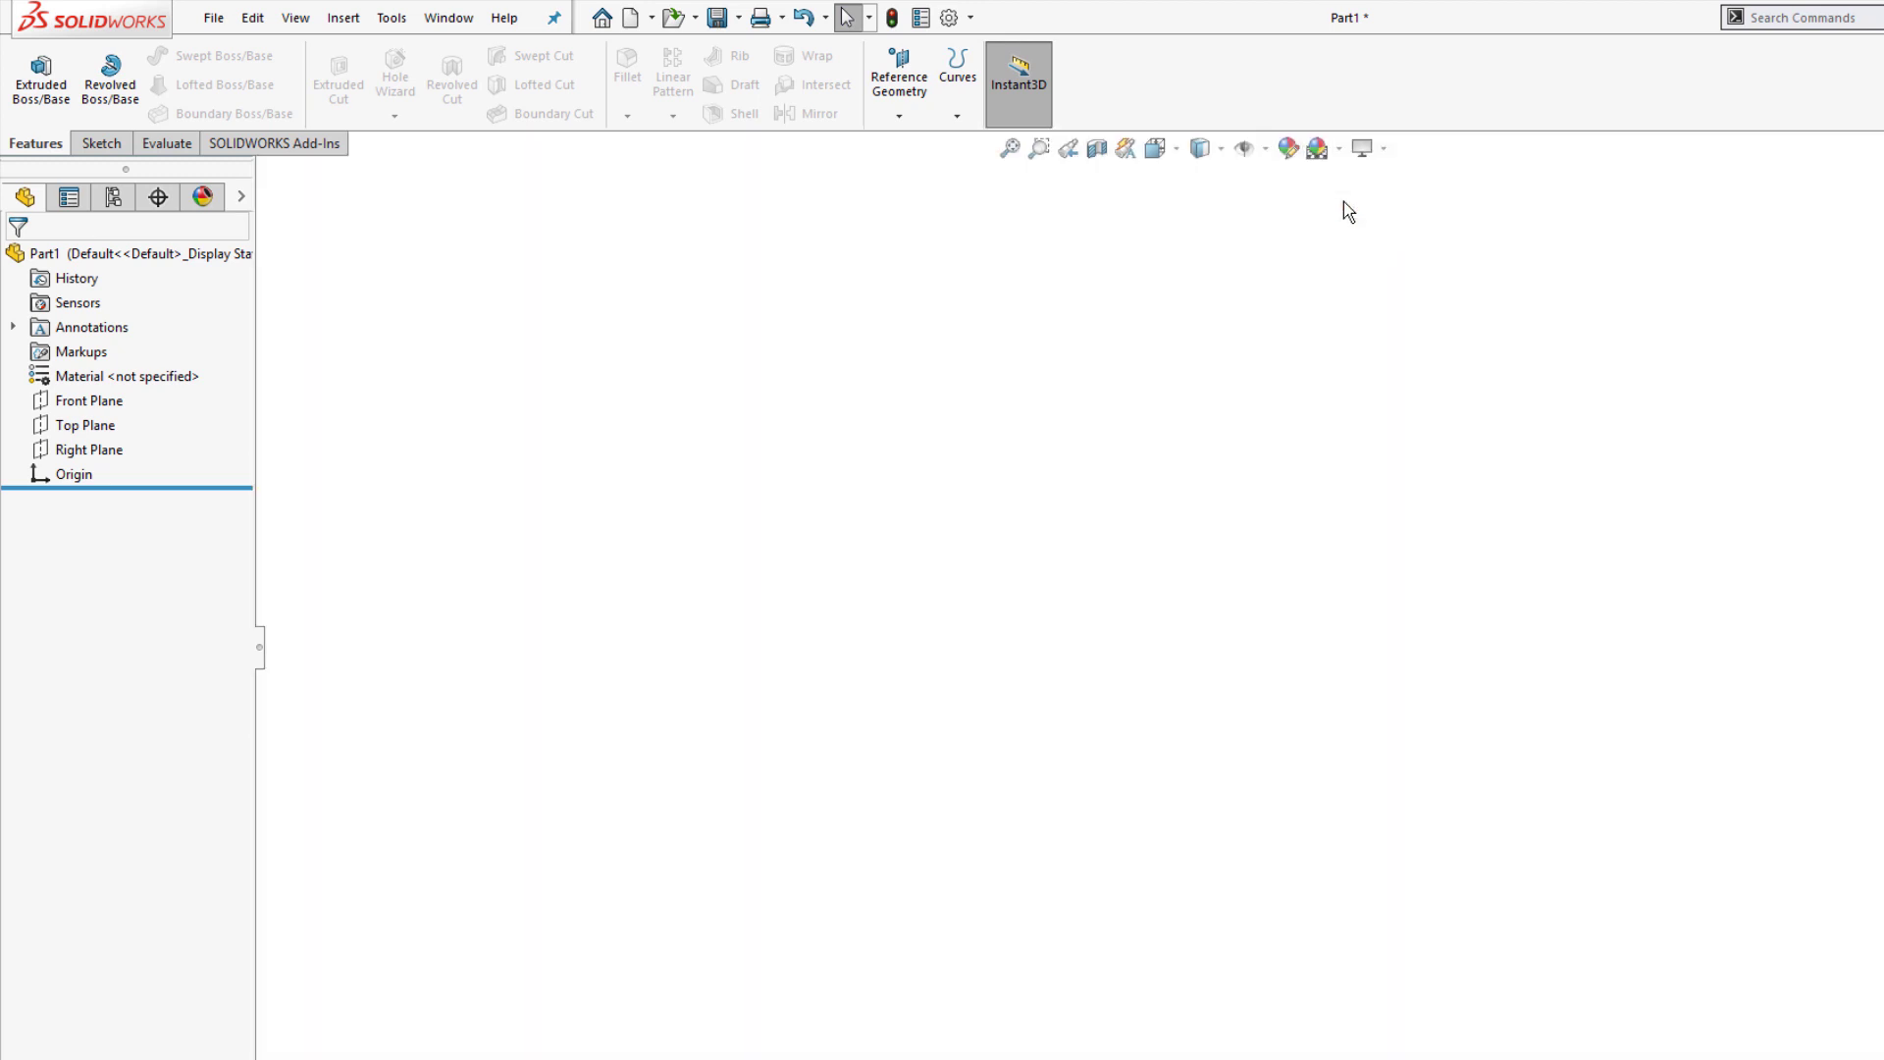
pyautogui.click(1220, 149)
# - Show the Front Plane, hide it again, and bring up the Reference Geometry list
pyautogui.click(103, 401)
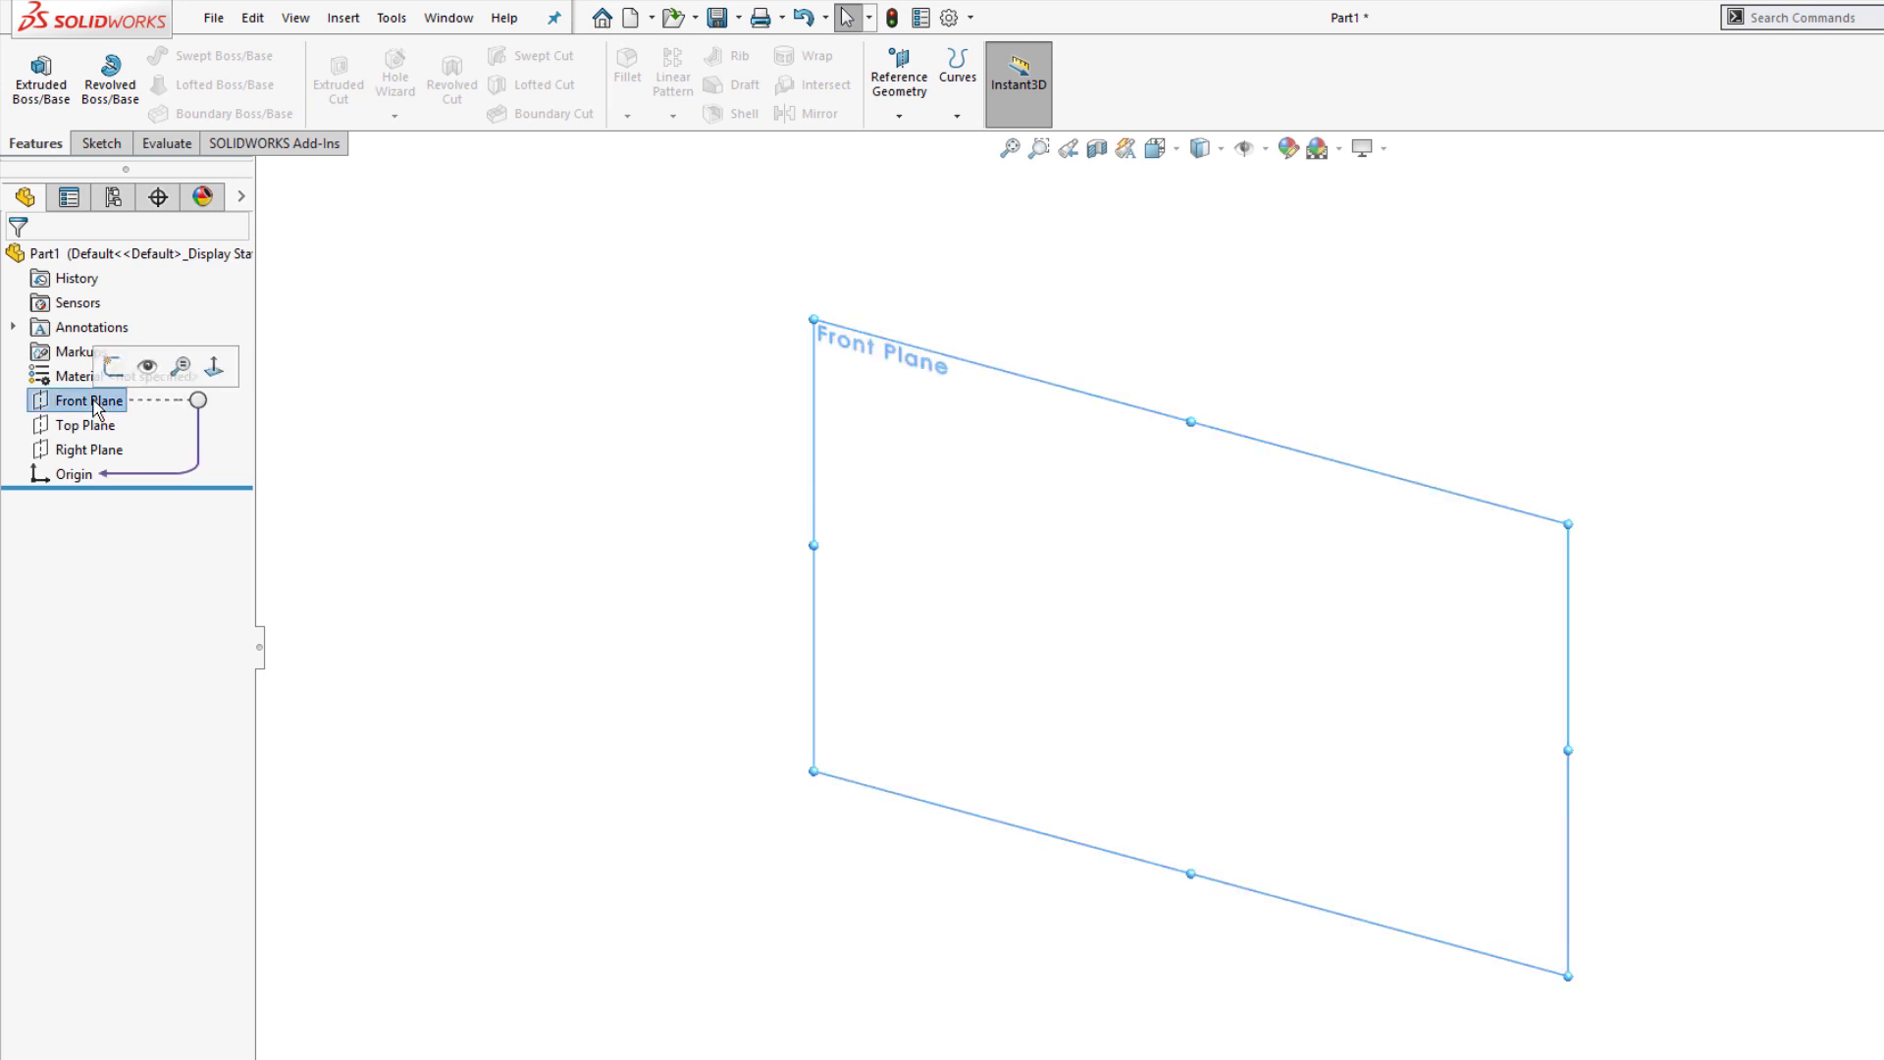
pyautogui.click(148, 368)
pyautogui.click(376, 413)
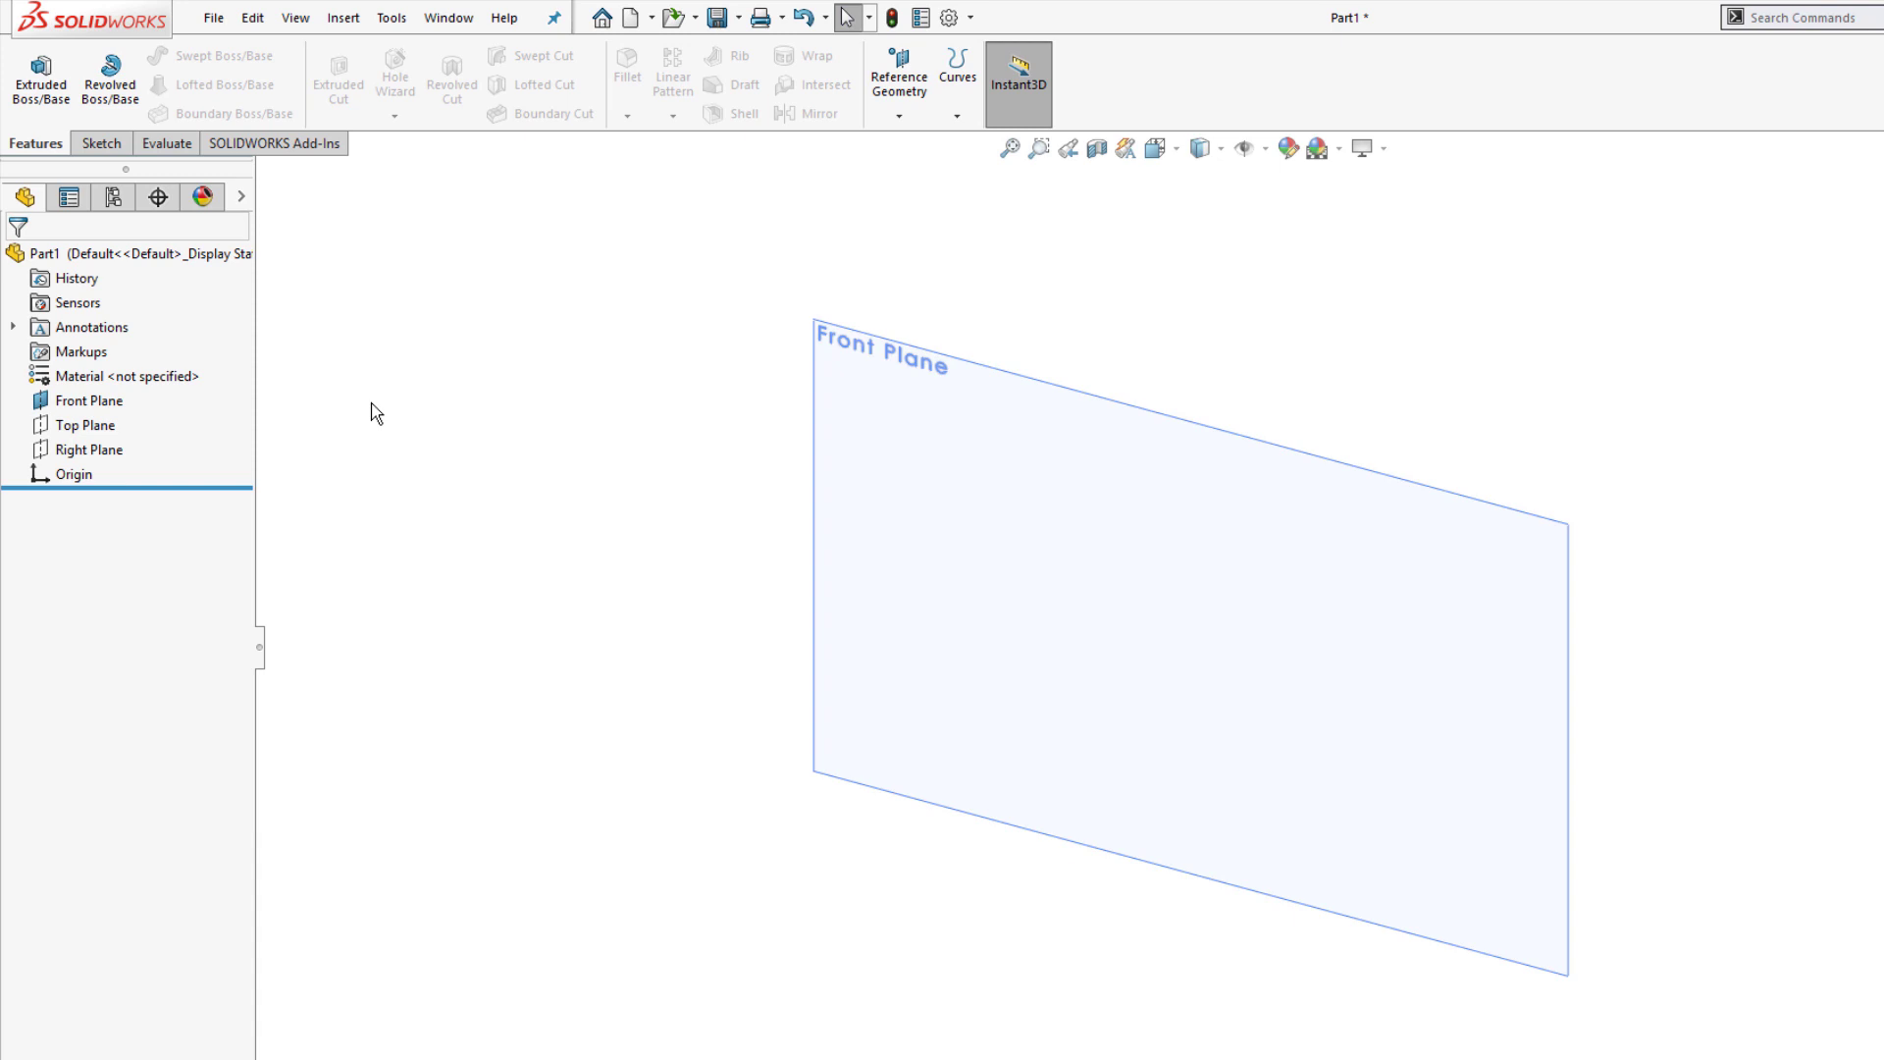
pyautogui.click(88, 400)
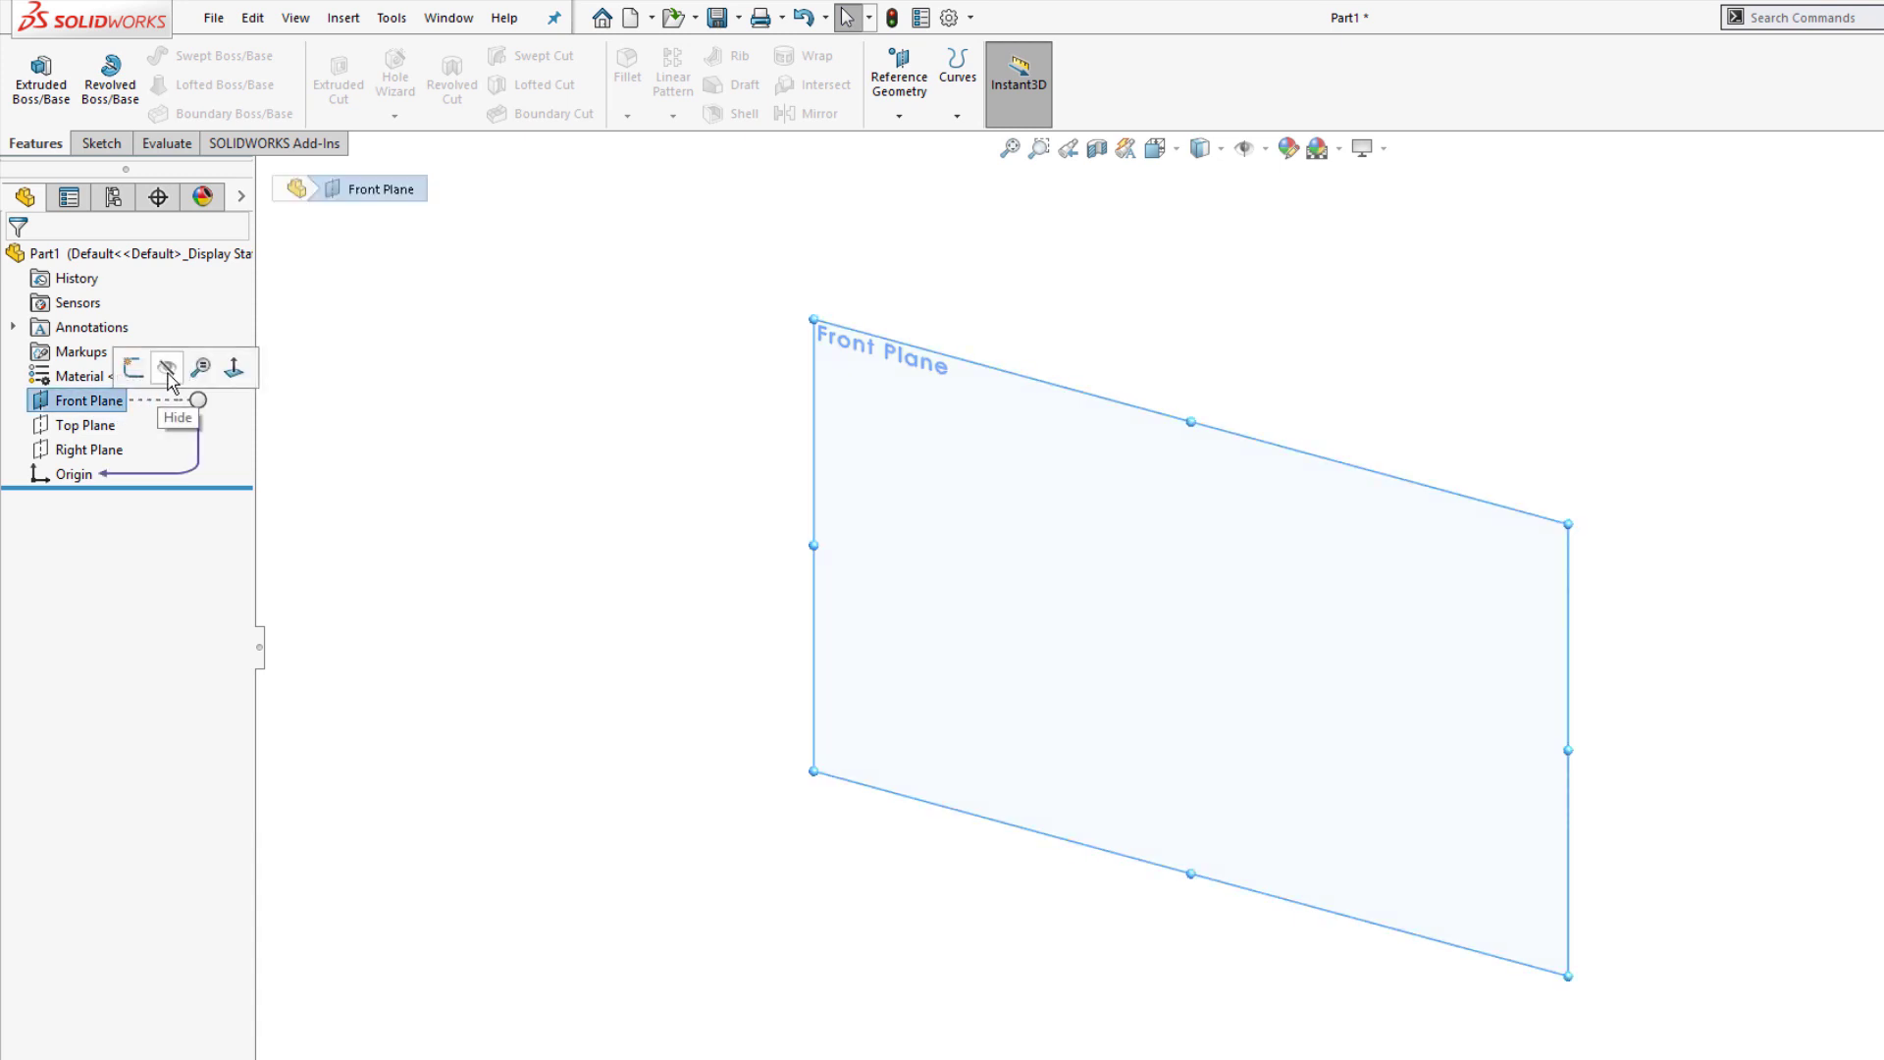
pyautogui.click(168, 372)
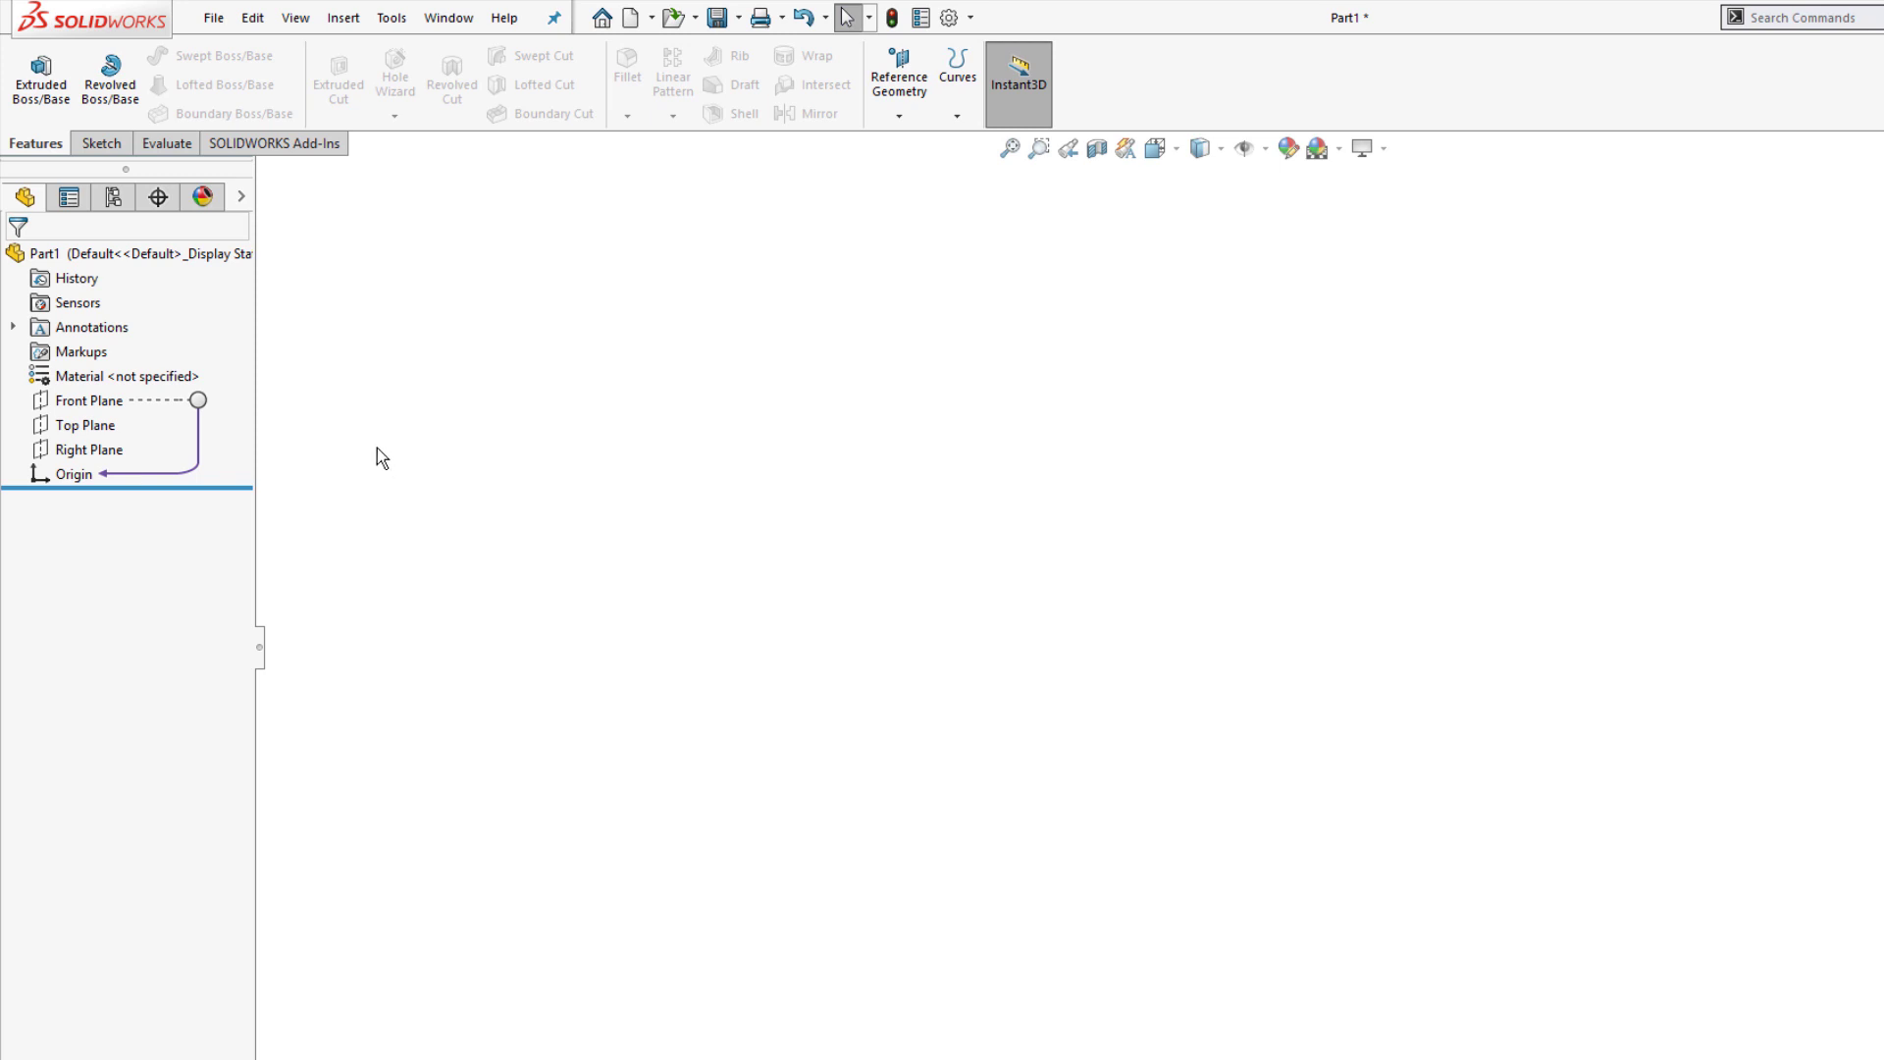
pyautogui.click(895, 111)
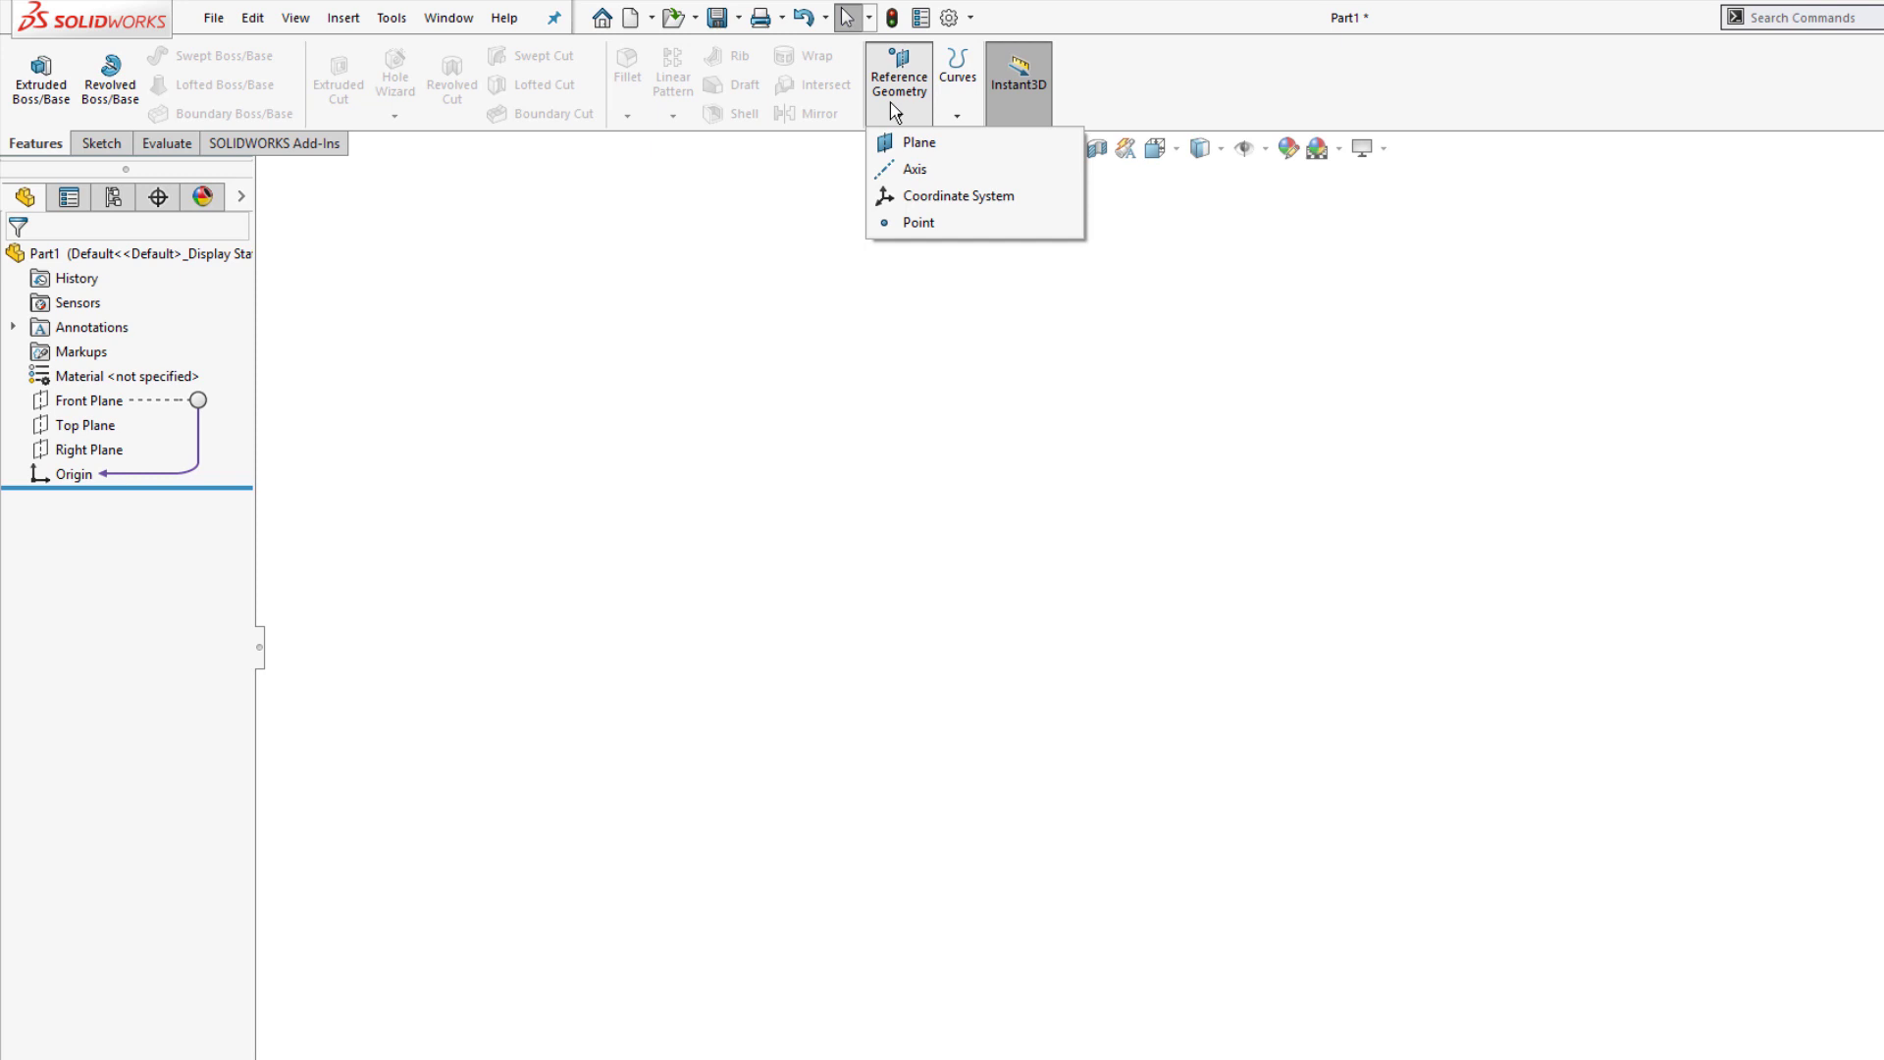
# - Create reference axis Axis1 at the intersection of the Front Plane and Right Plane
pyautogui.click(910, 172)
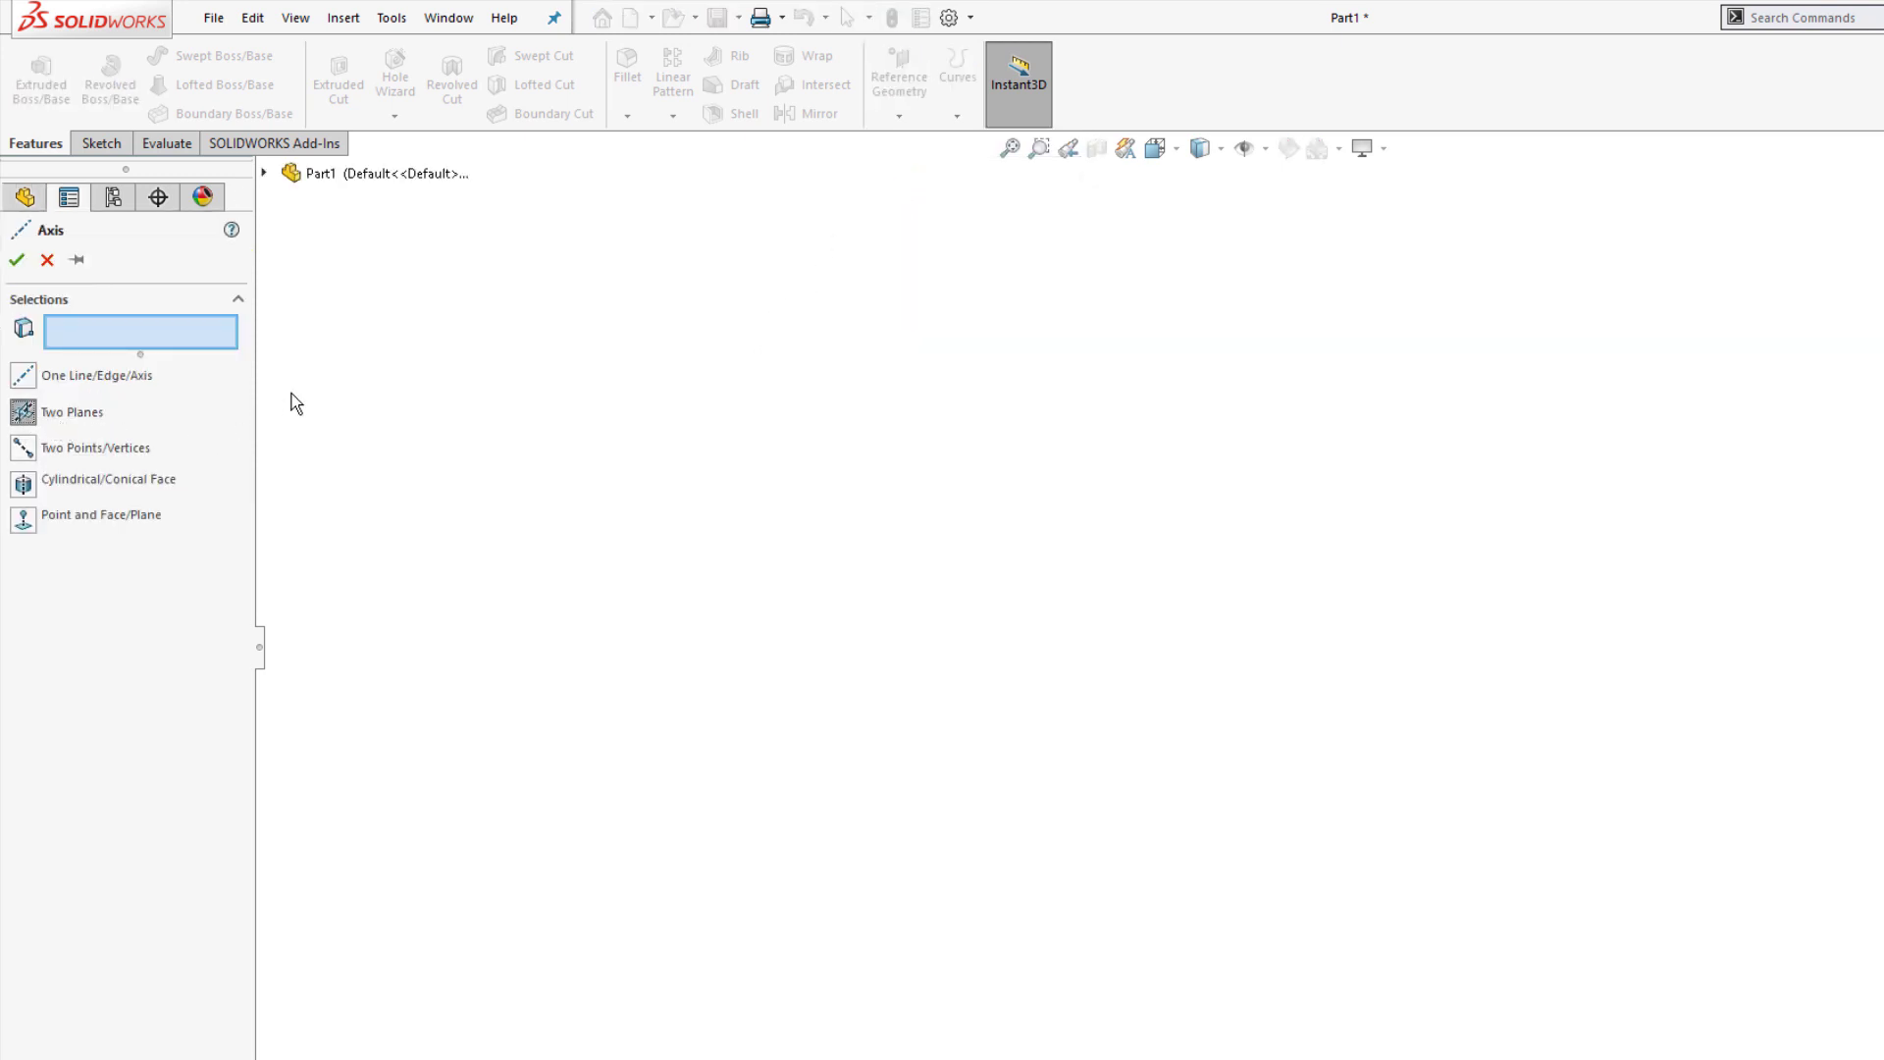
pyautogui.click(265, 173)
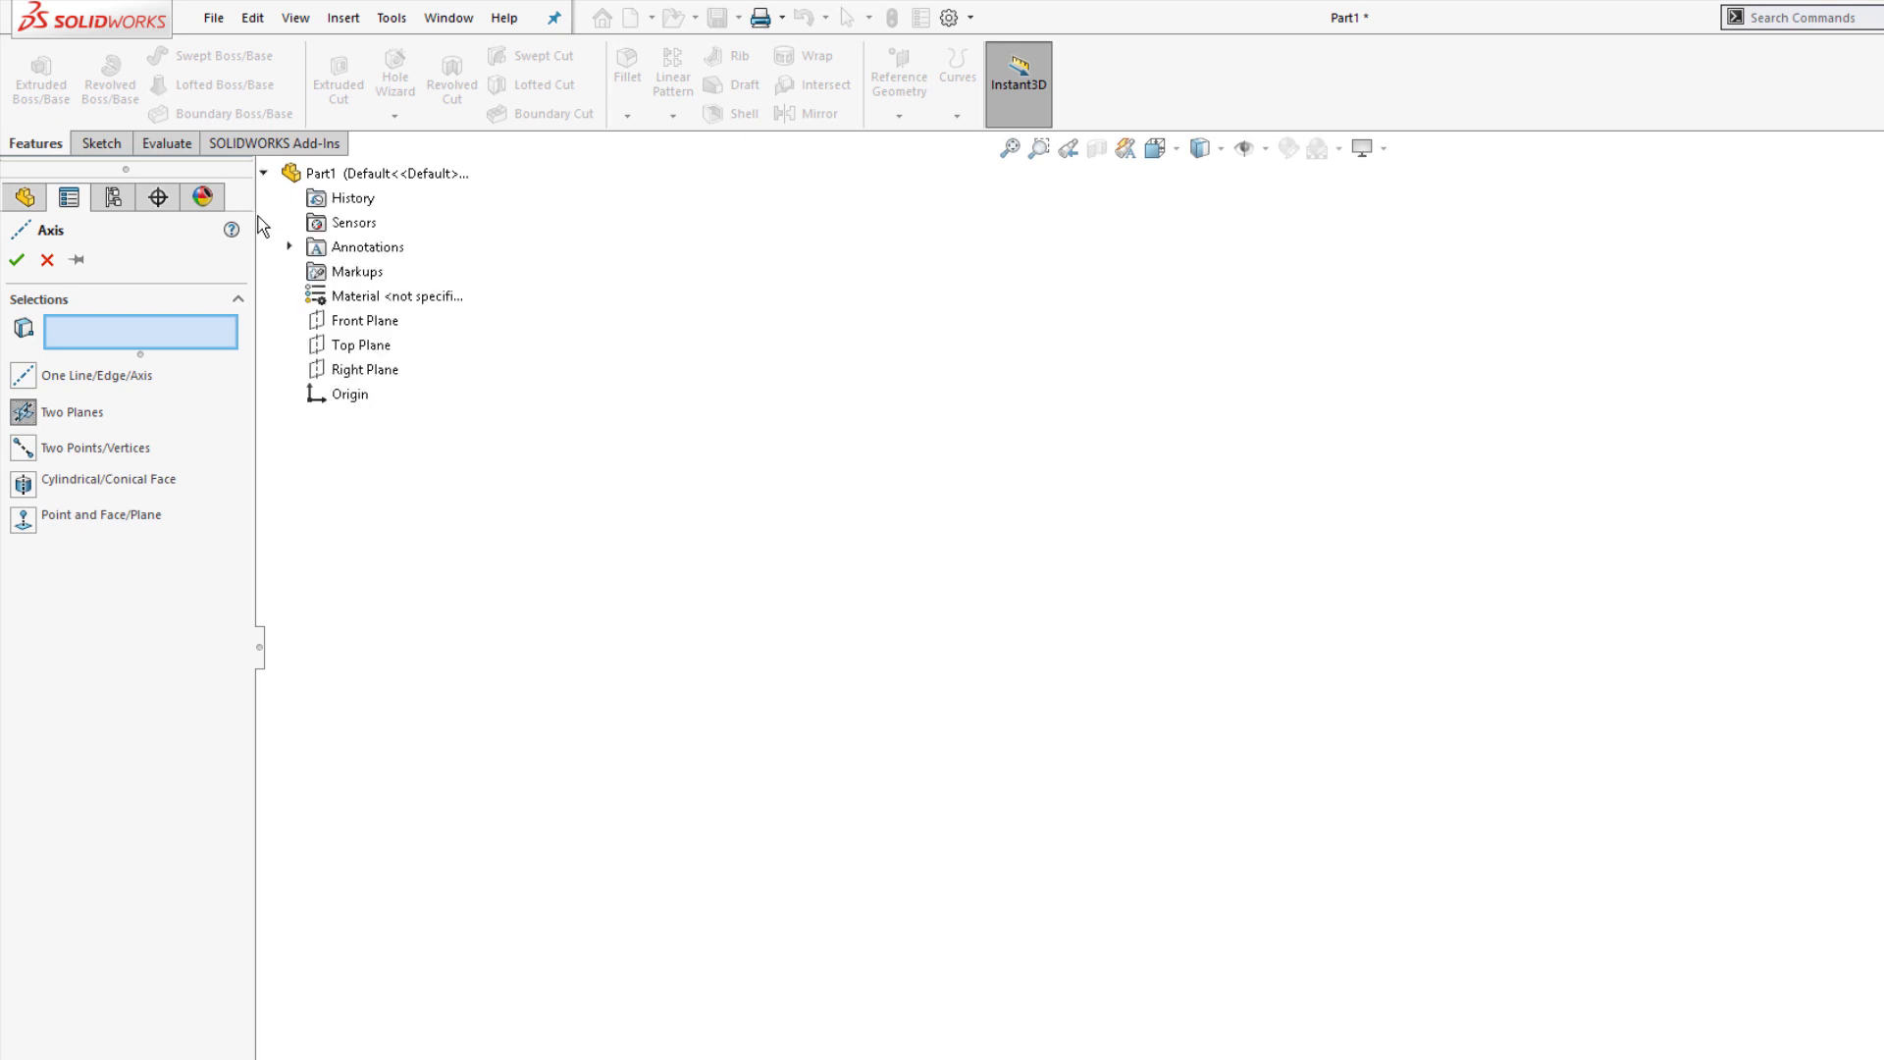
pyautogui.click(345, 324)
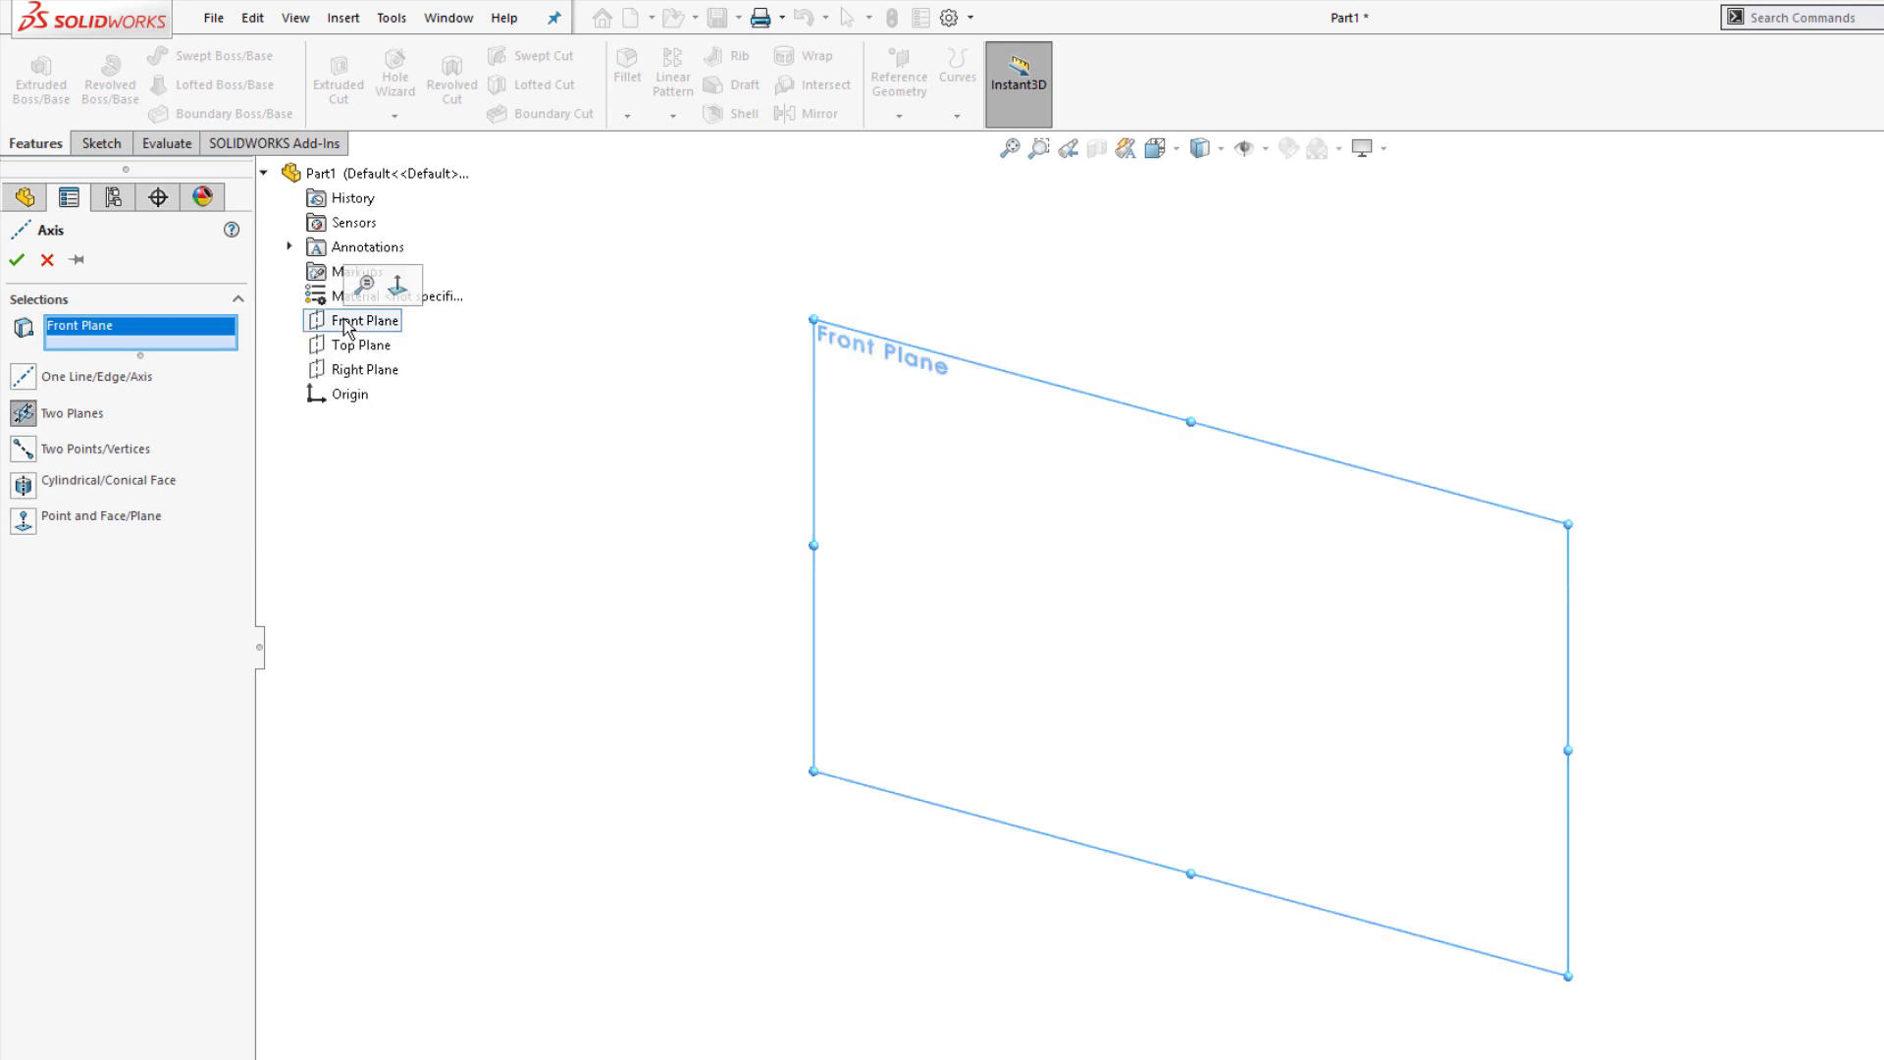
pyautogui.click(355, 373)
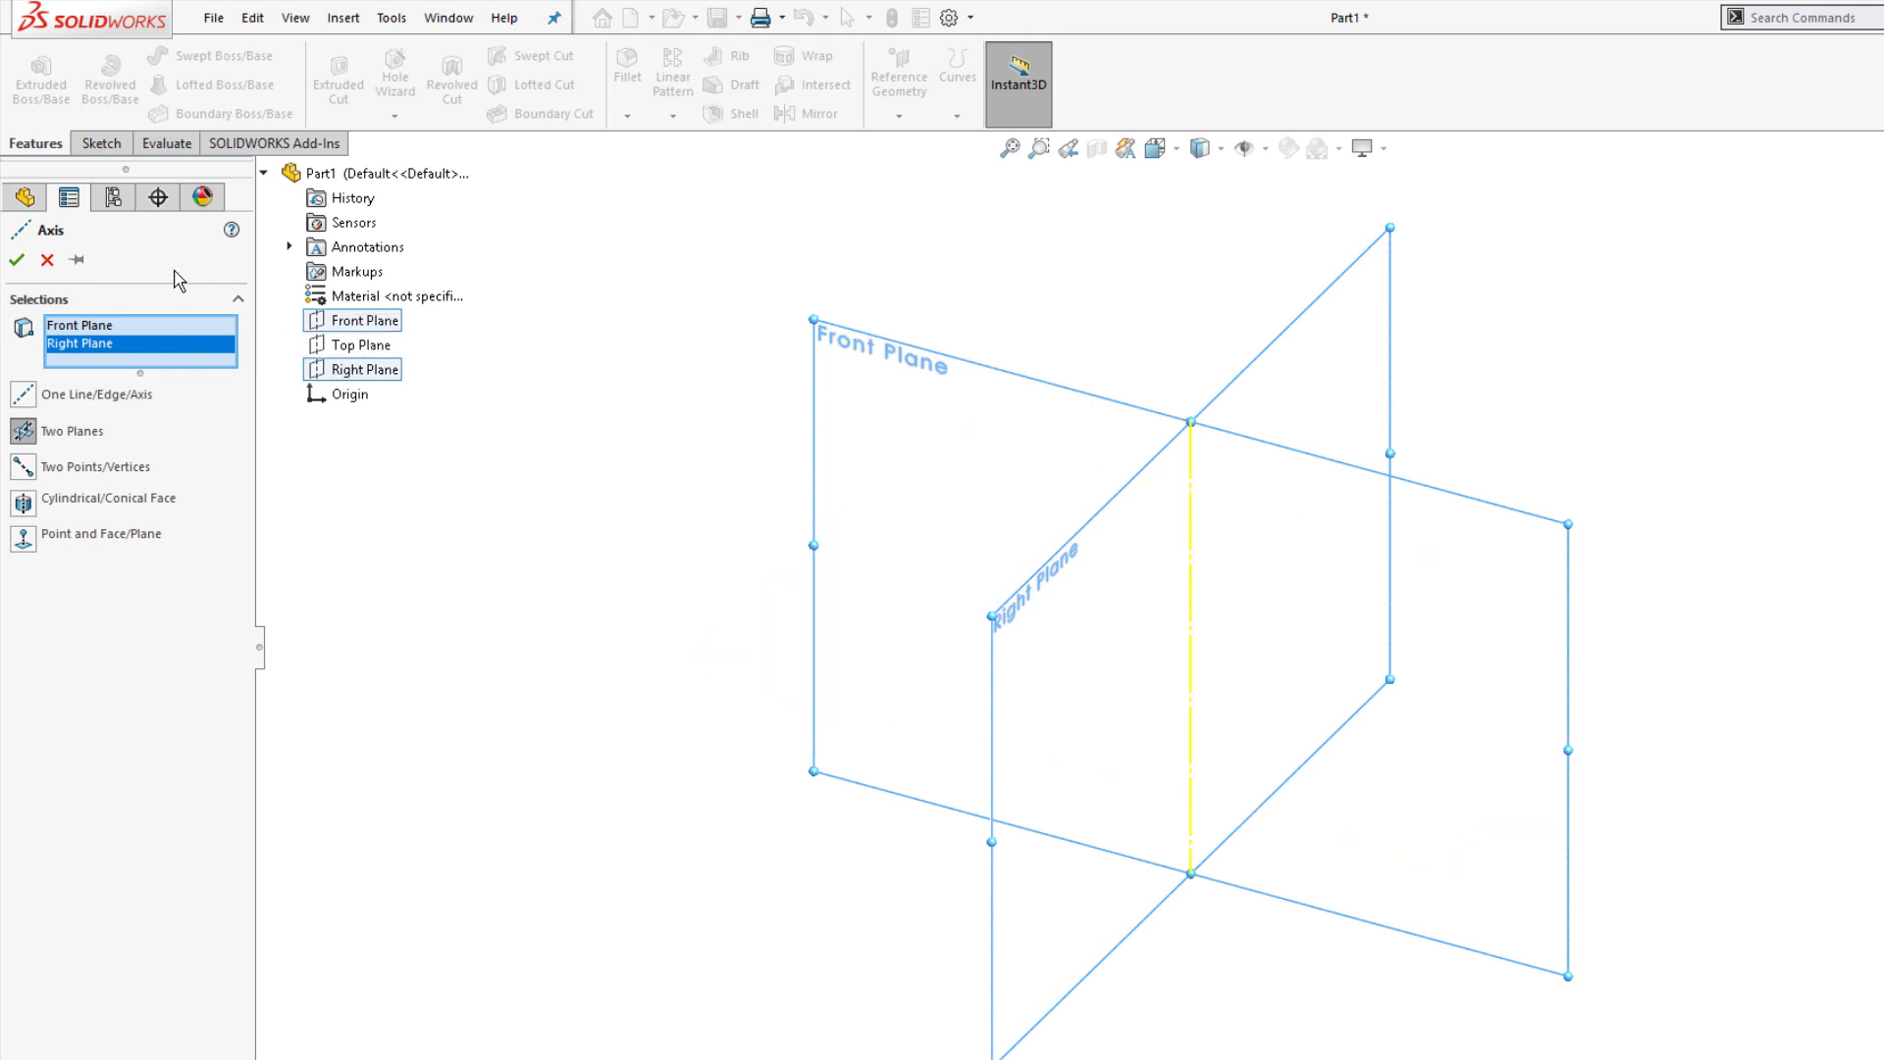
pyautogui.click(17, 261)
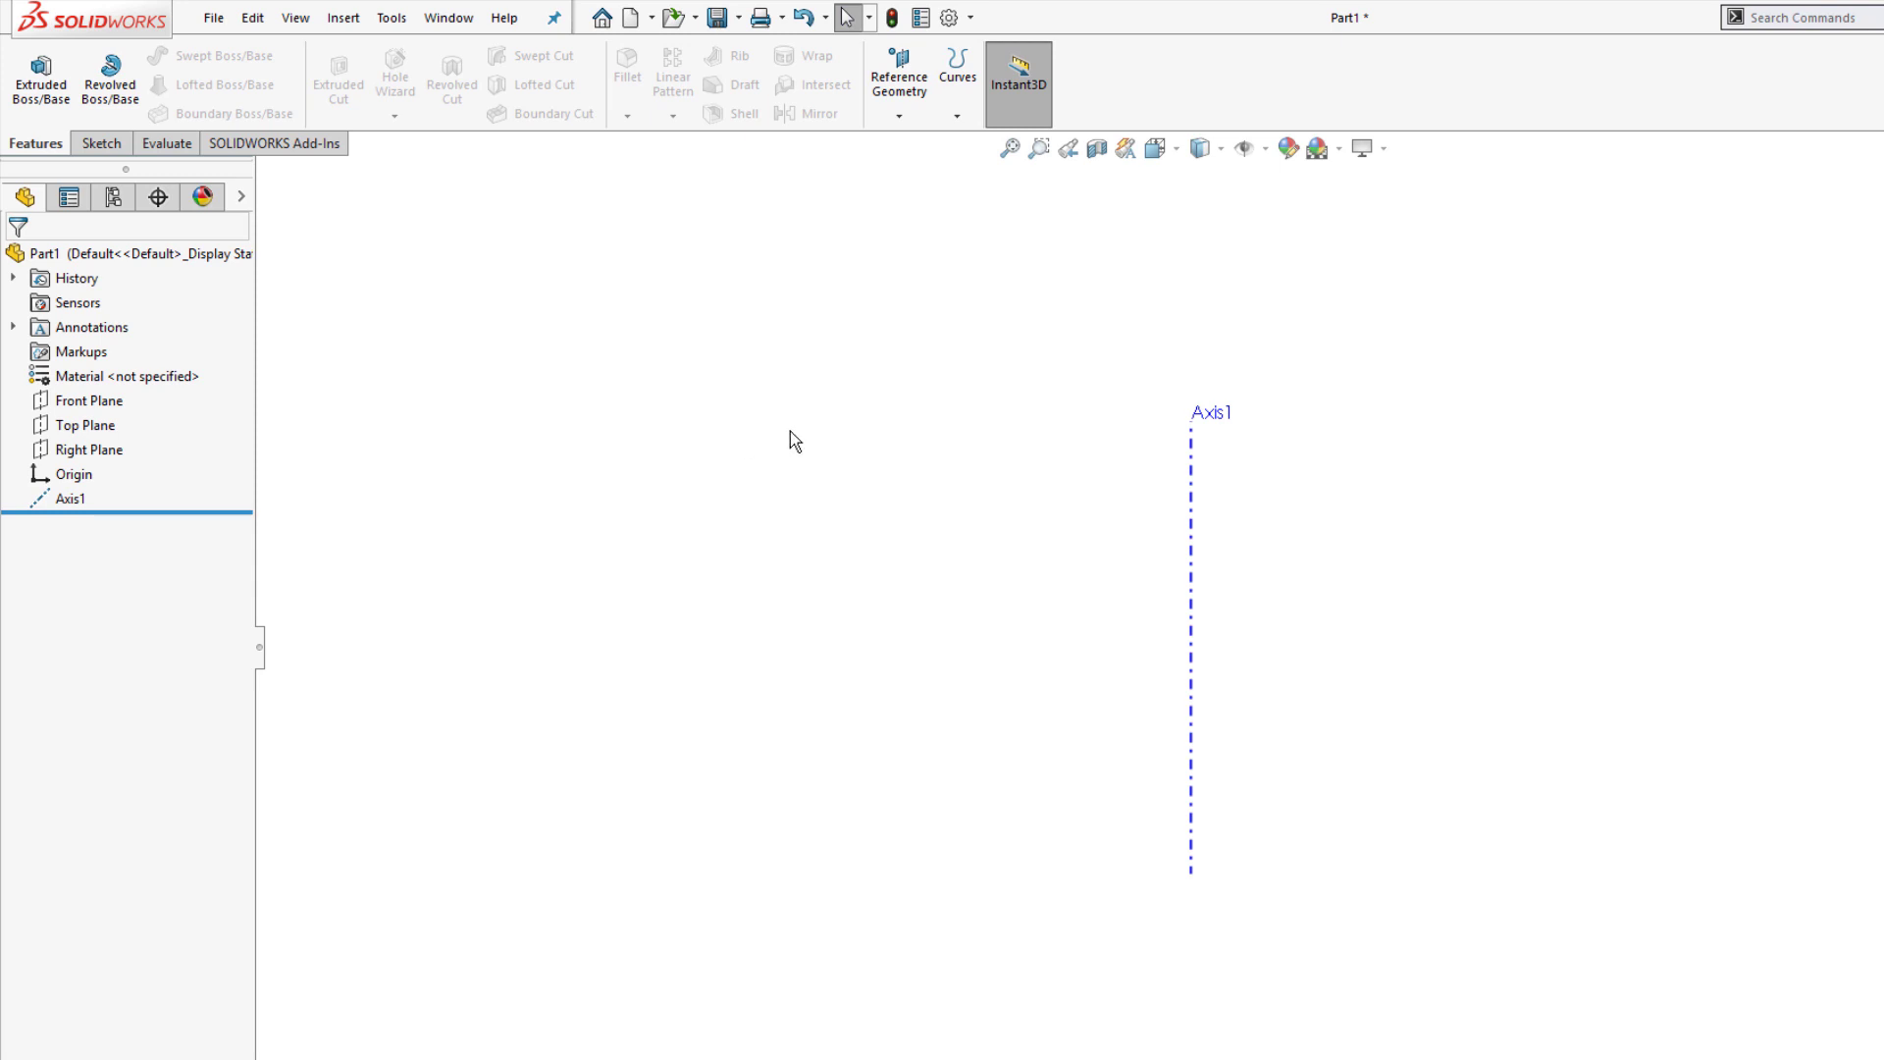
# - Add Text custom properties Number, Description and Material in File Properties' Custom tab
pyautogui.click(922, 20)
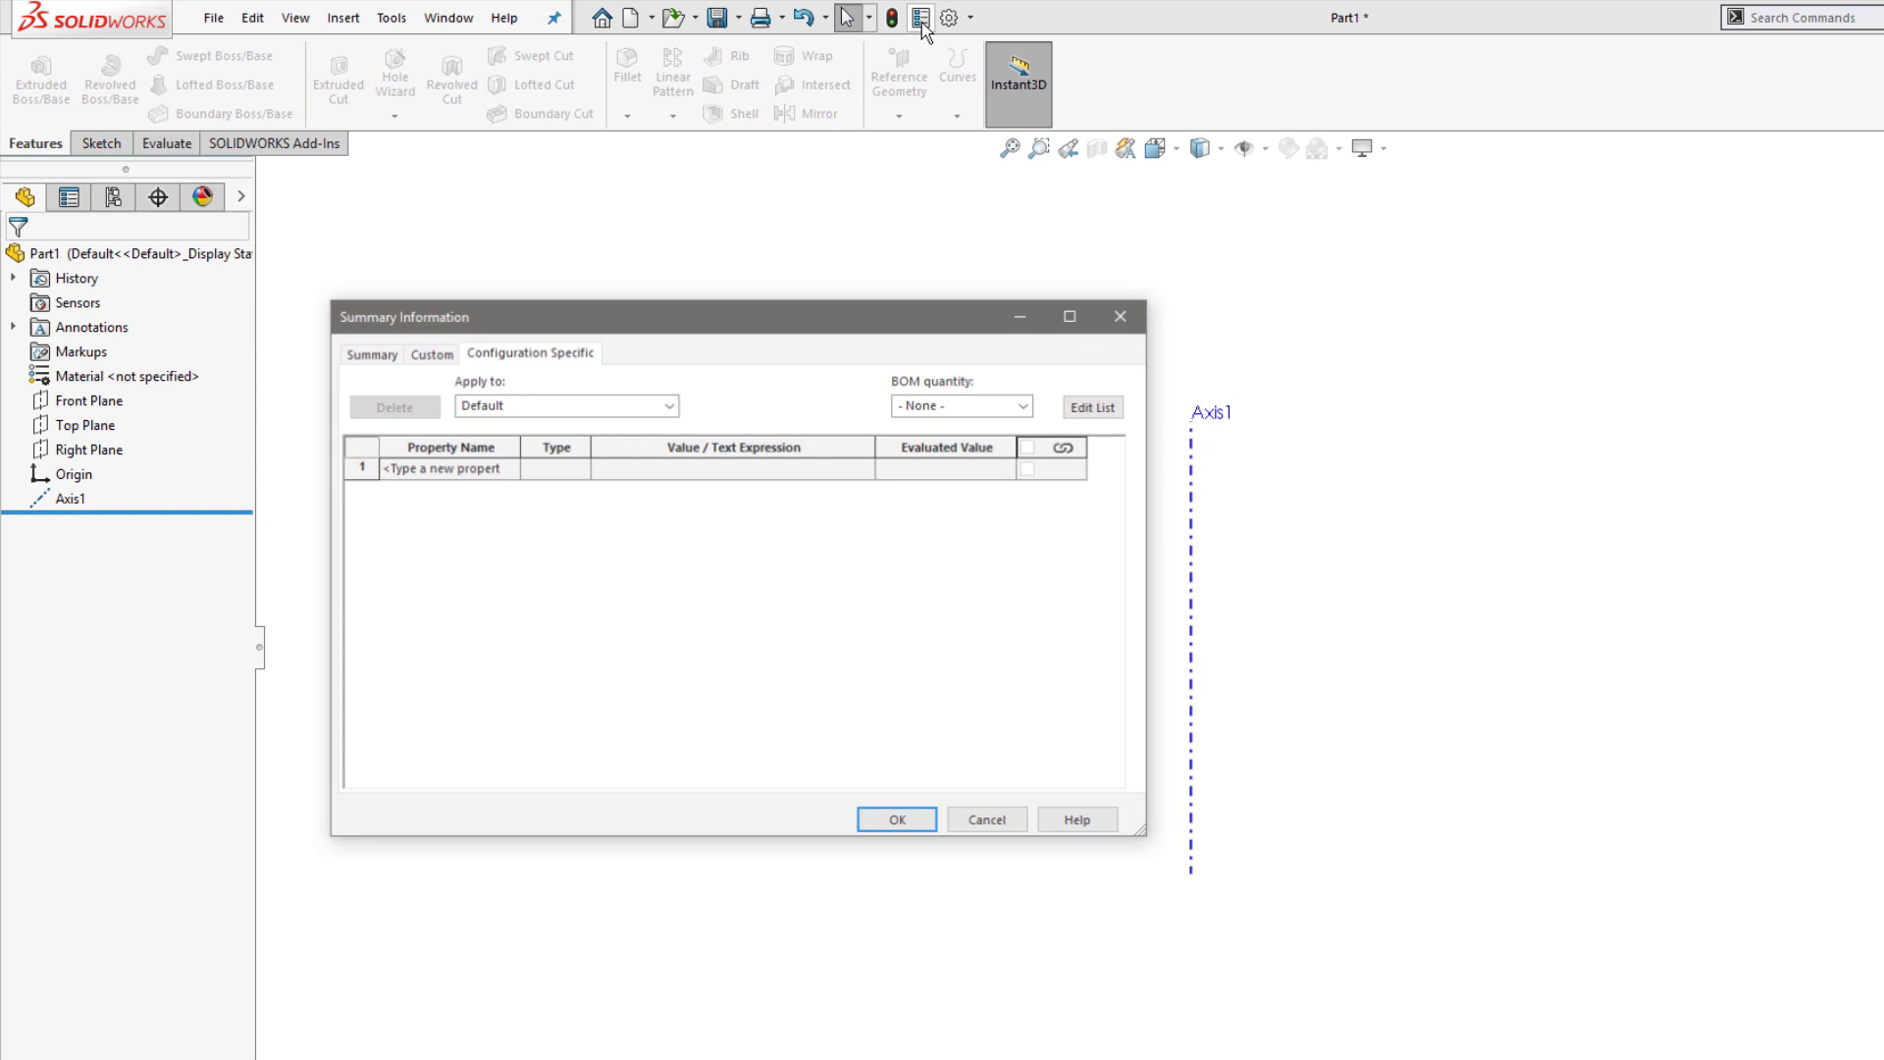
pyautogui.click(433, 354)
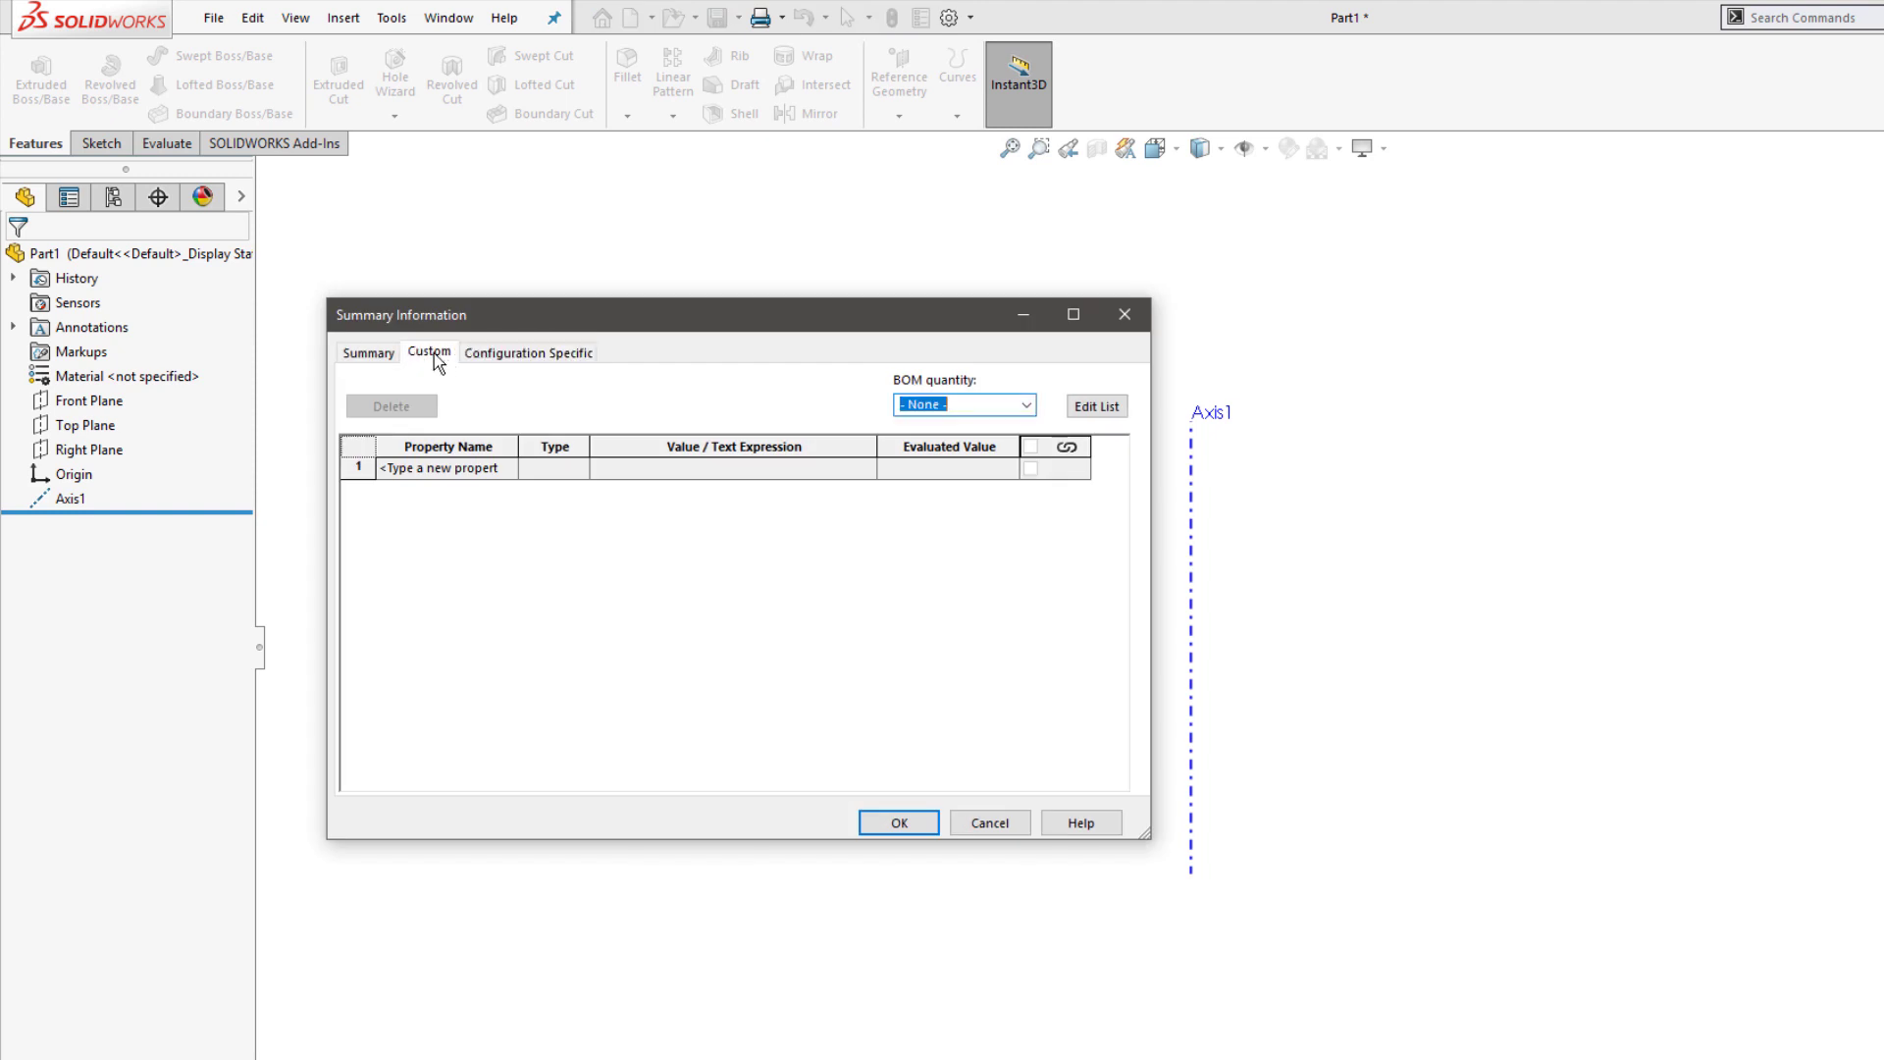
pyautogui.click(510, 479)
pyautogui.click(458, 515)
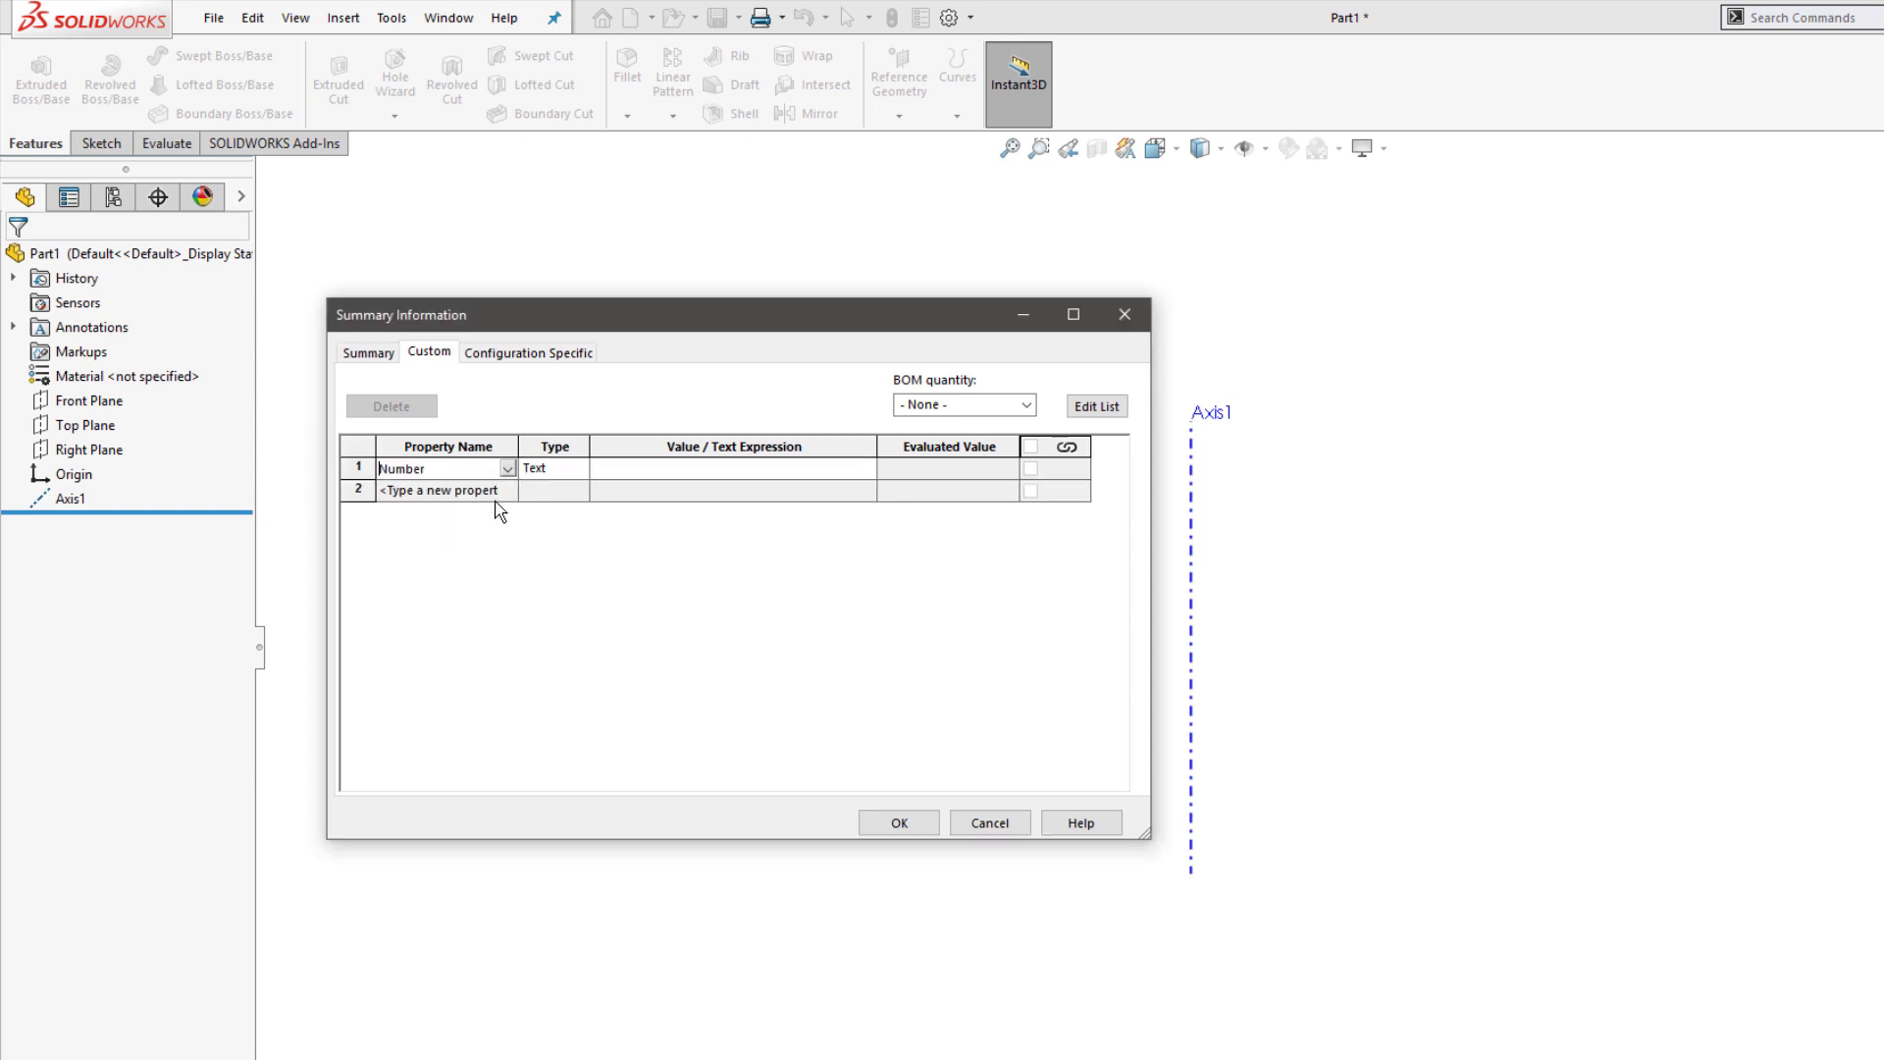
pyautogui.click(471, 491)
pyautogui.click(507, 489)
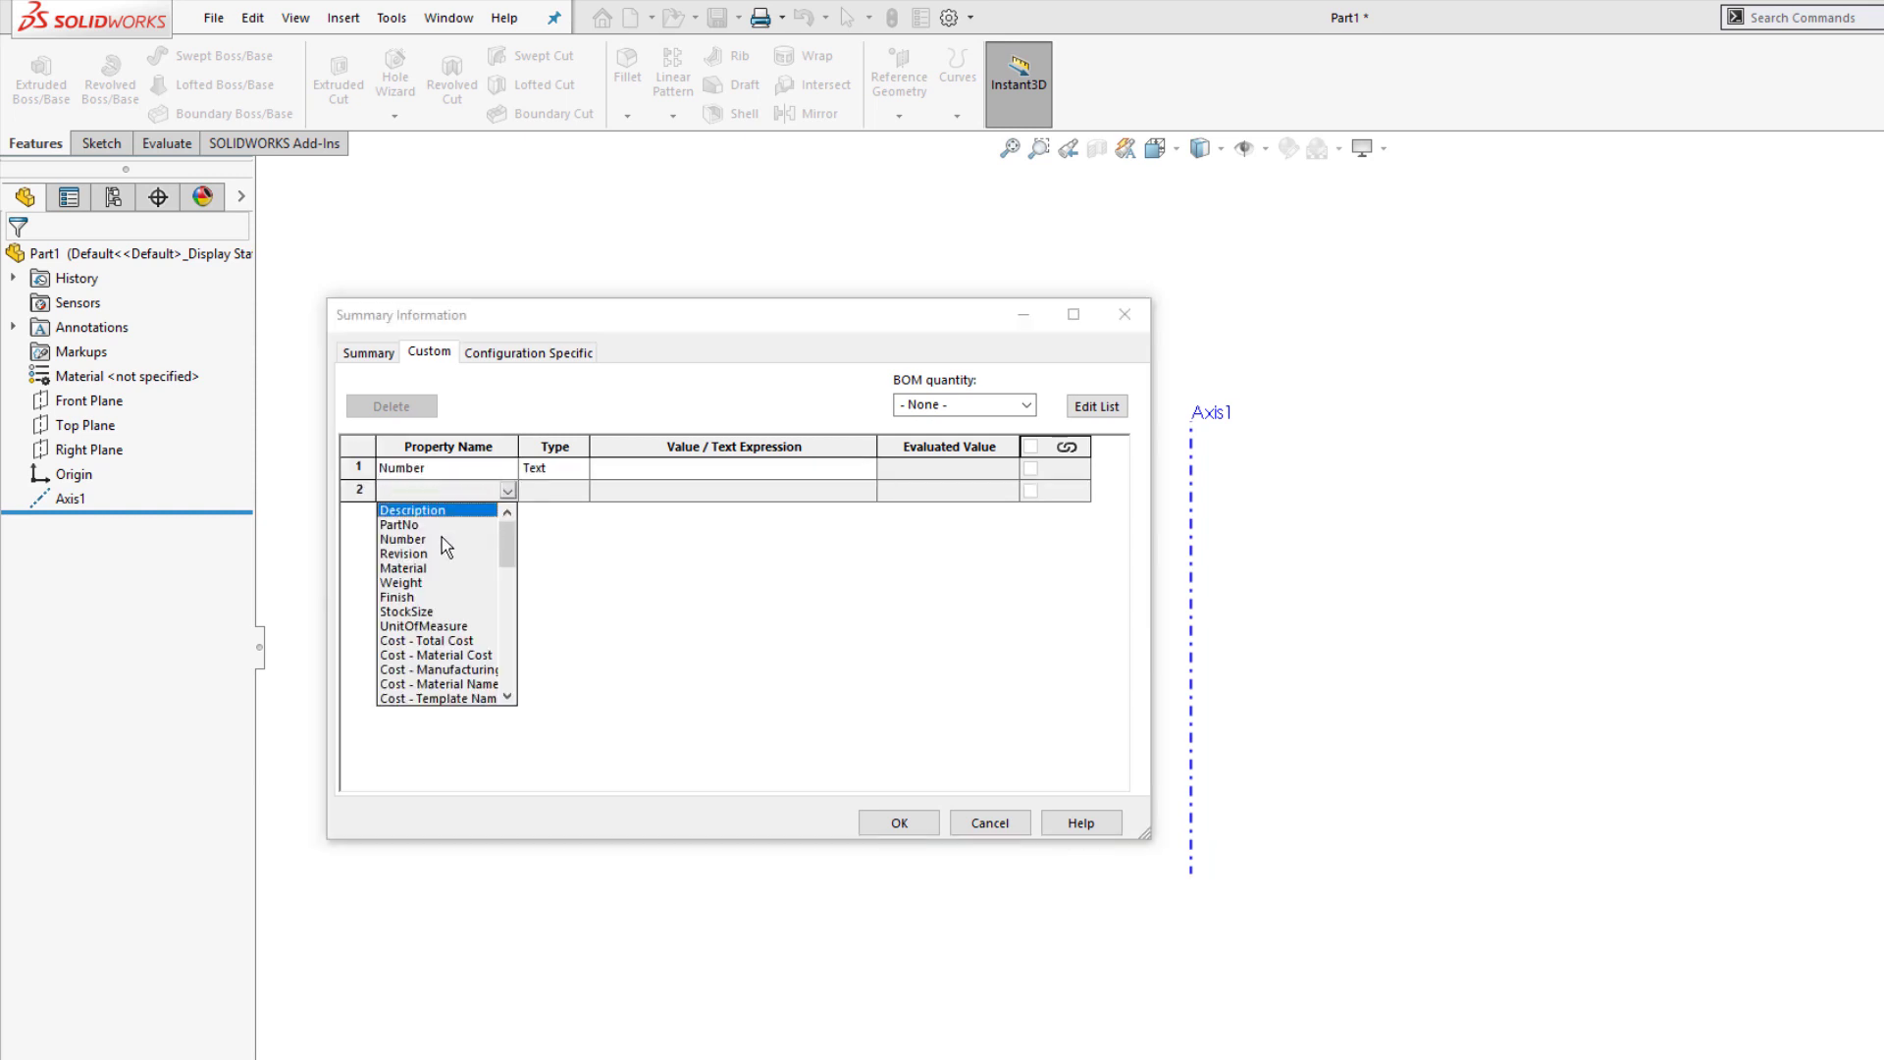
pyautogui.click(447, 510)
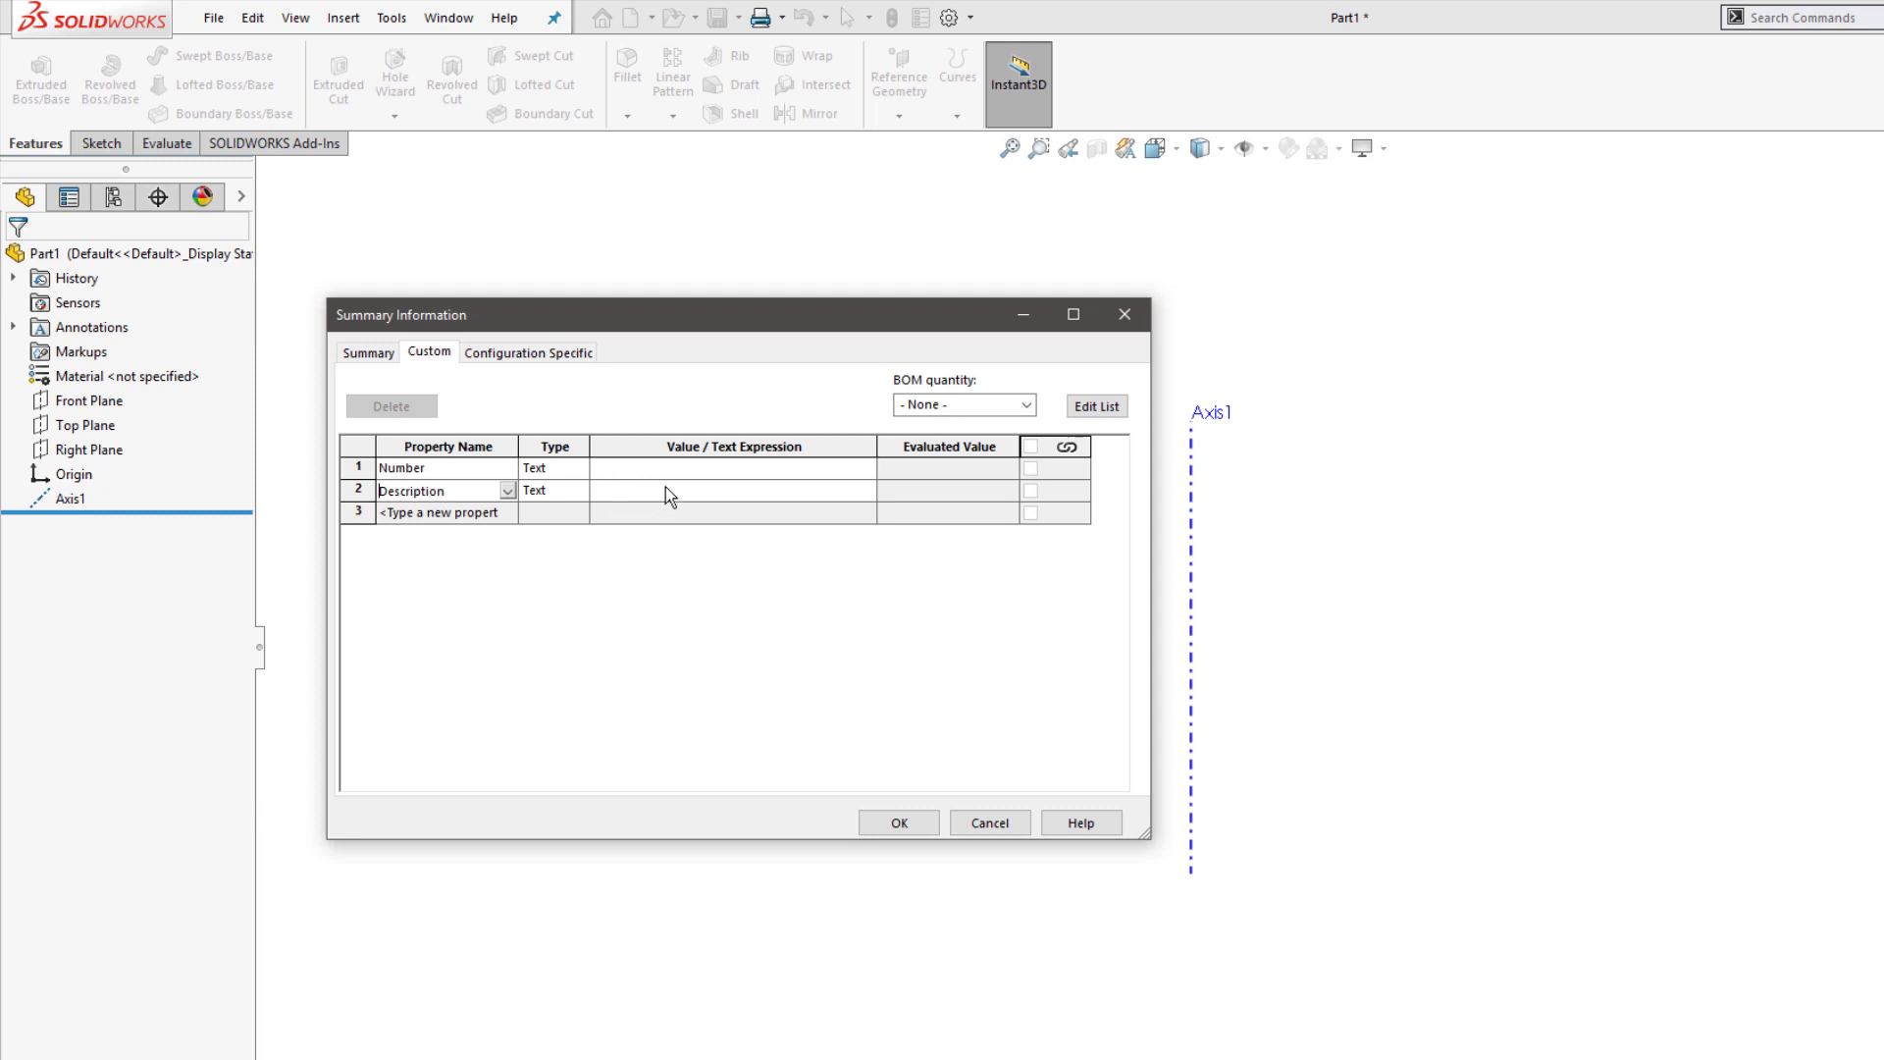
pyautogui.click(511, 511)
pyautogui.click(548, 512)
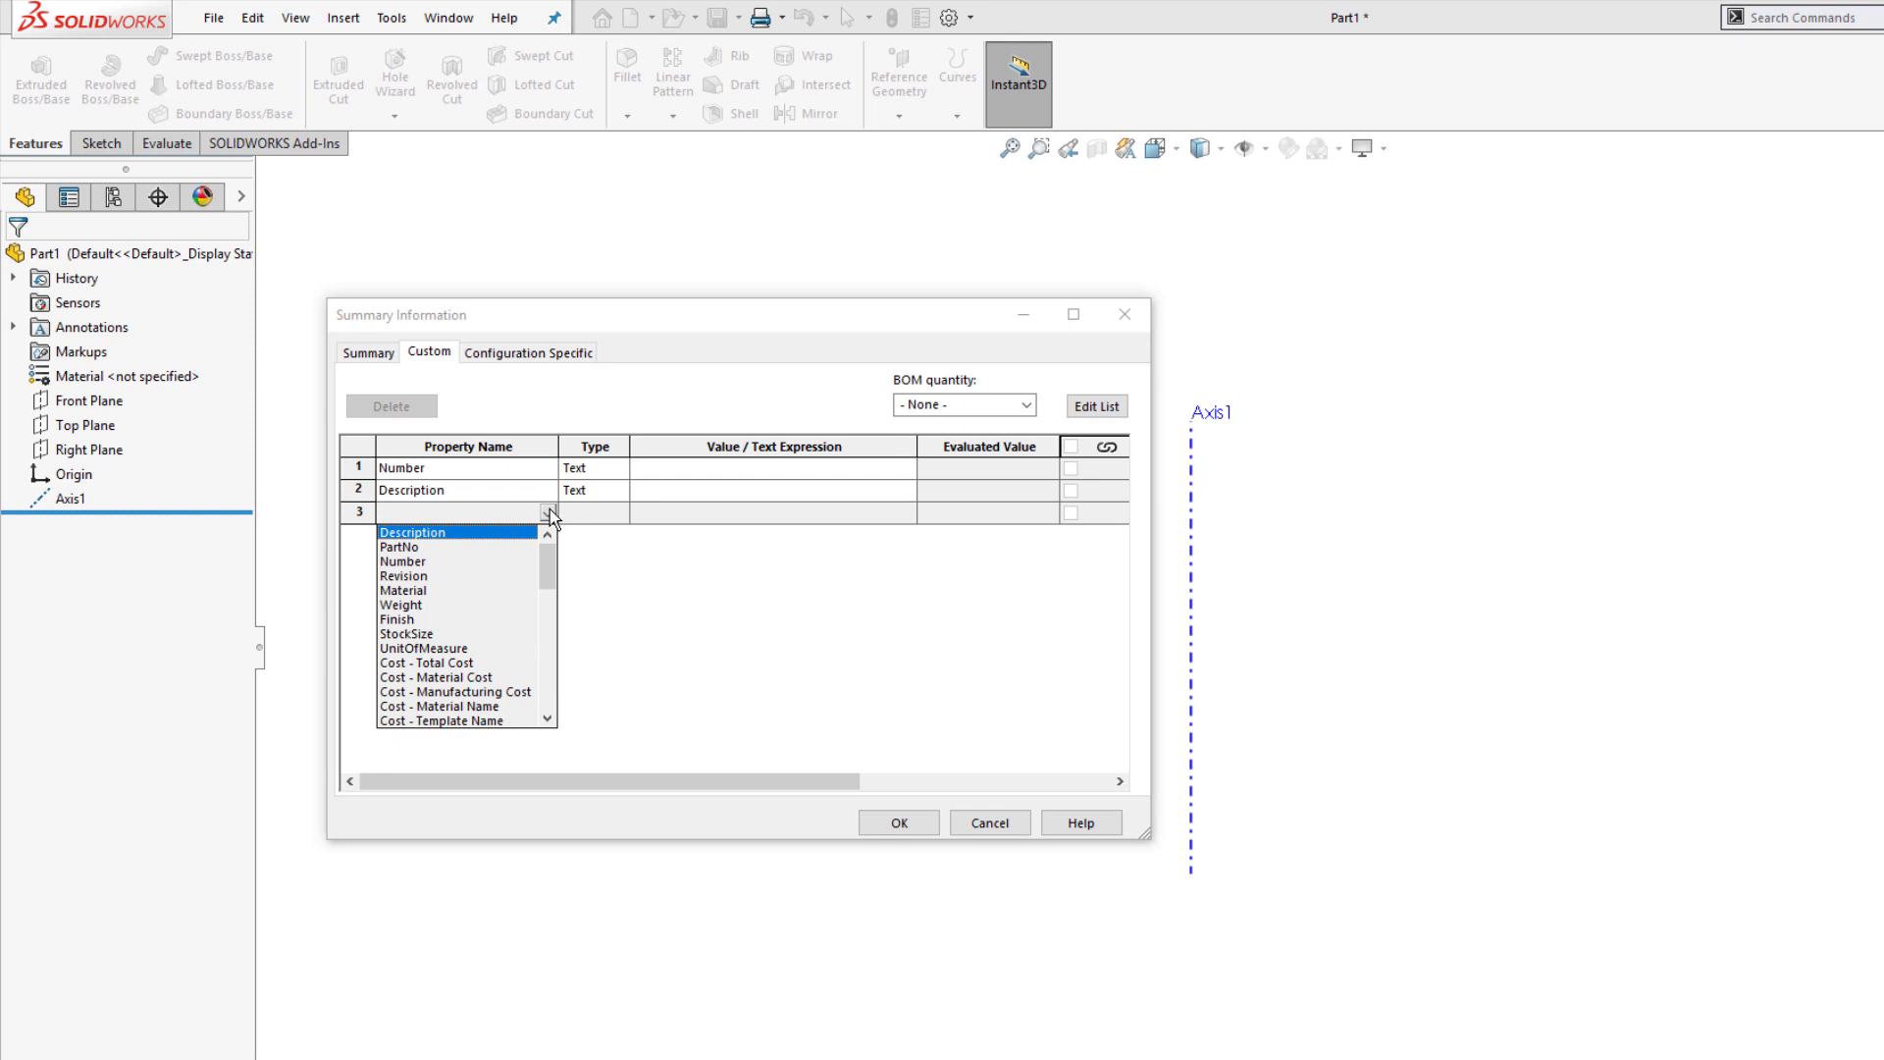
pyautogui.click(432, 590)
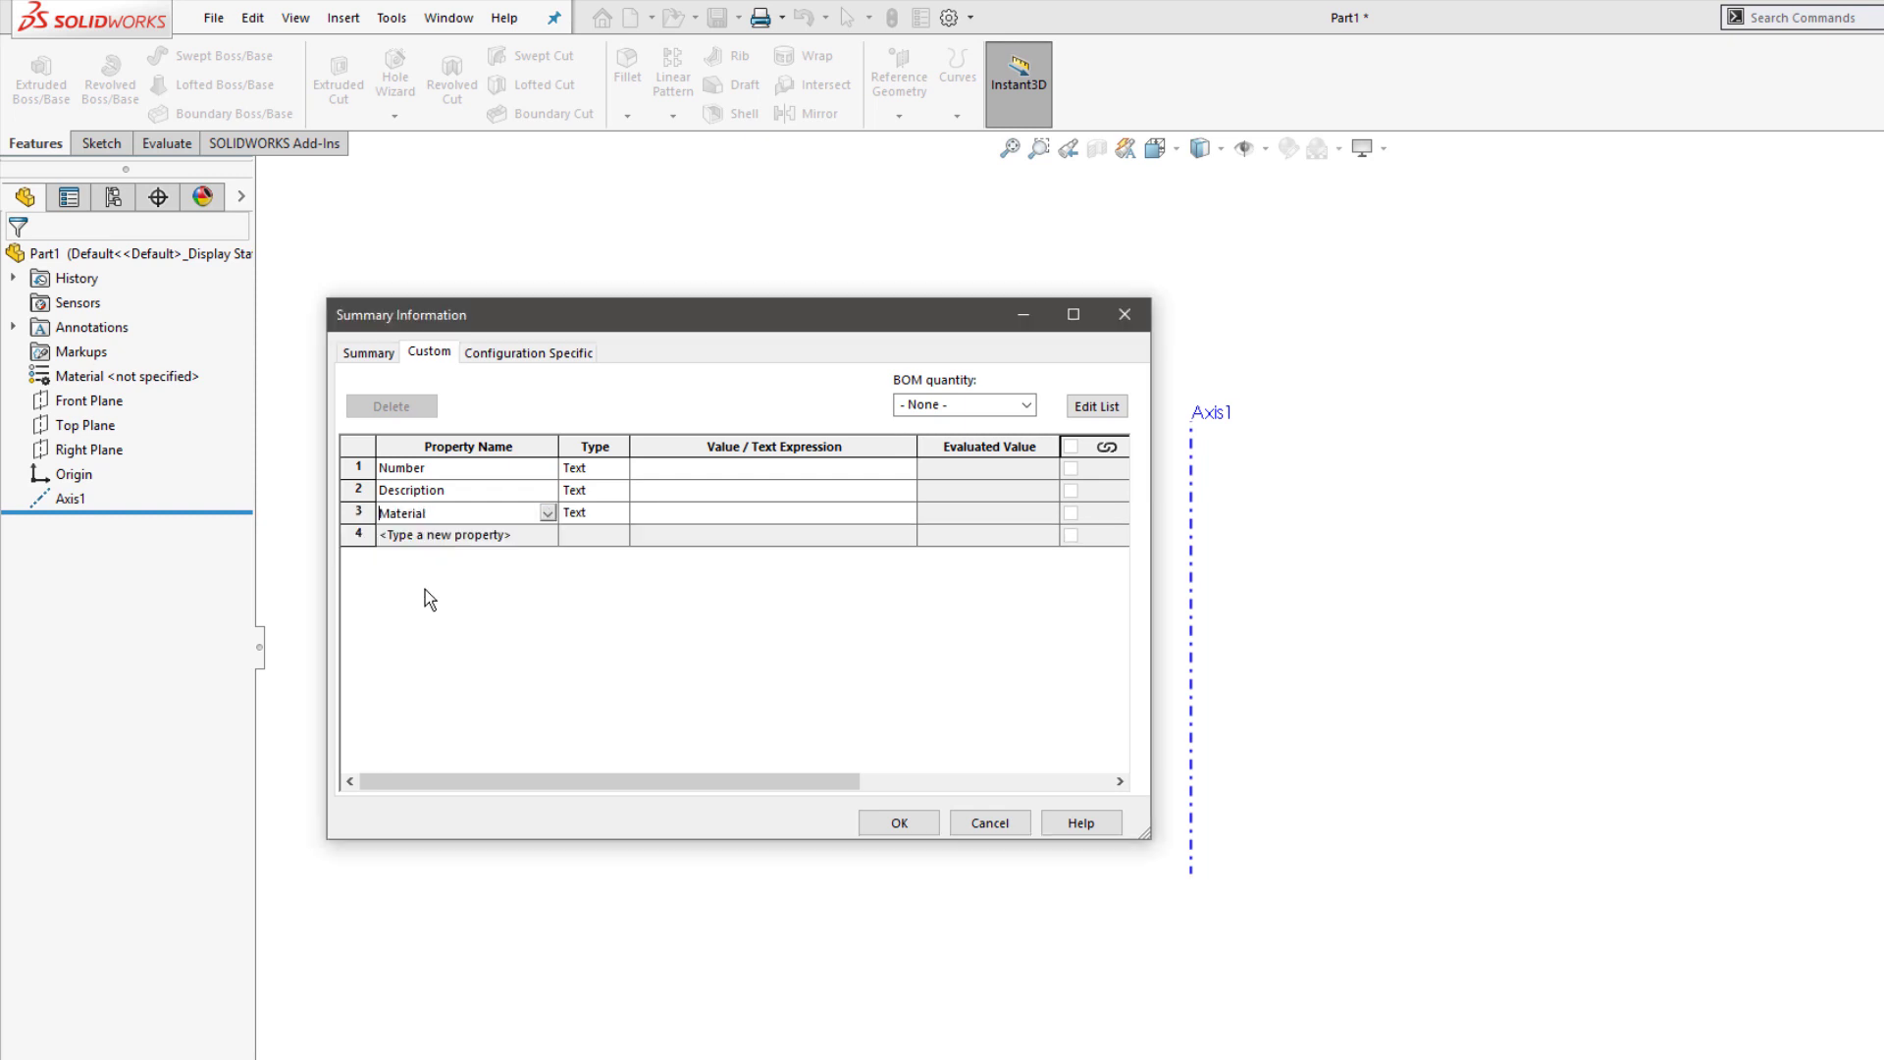
pyautogui.click(550, 538)
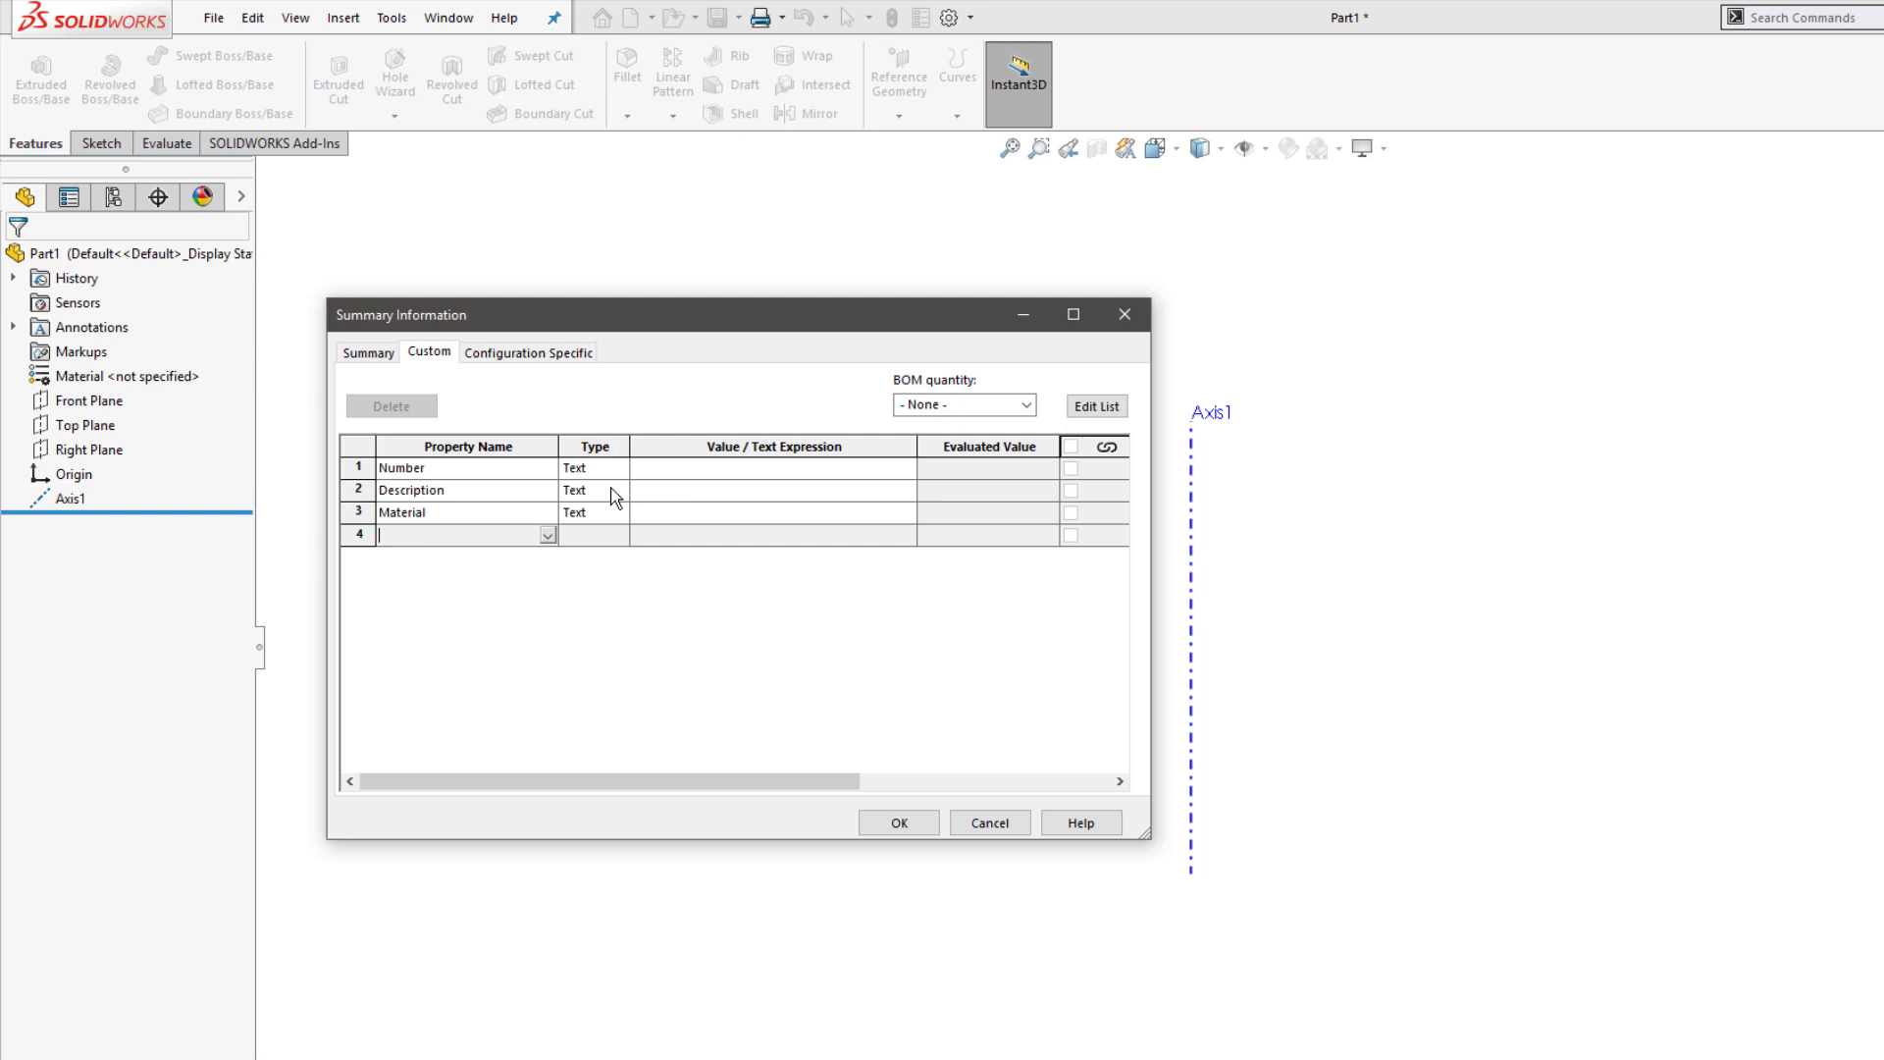
pyautogui.click(897, 824)
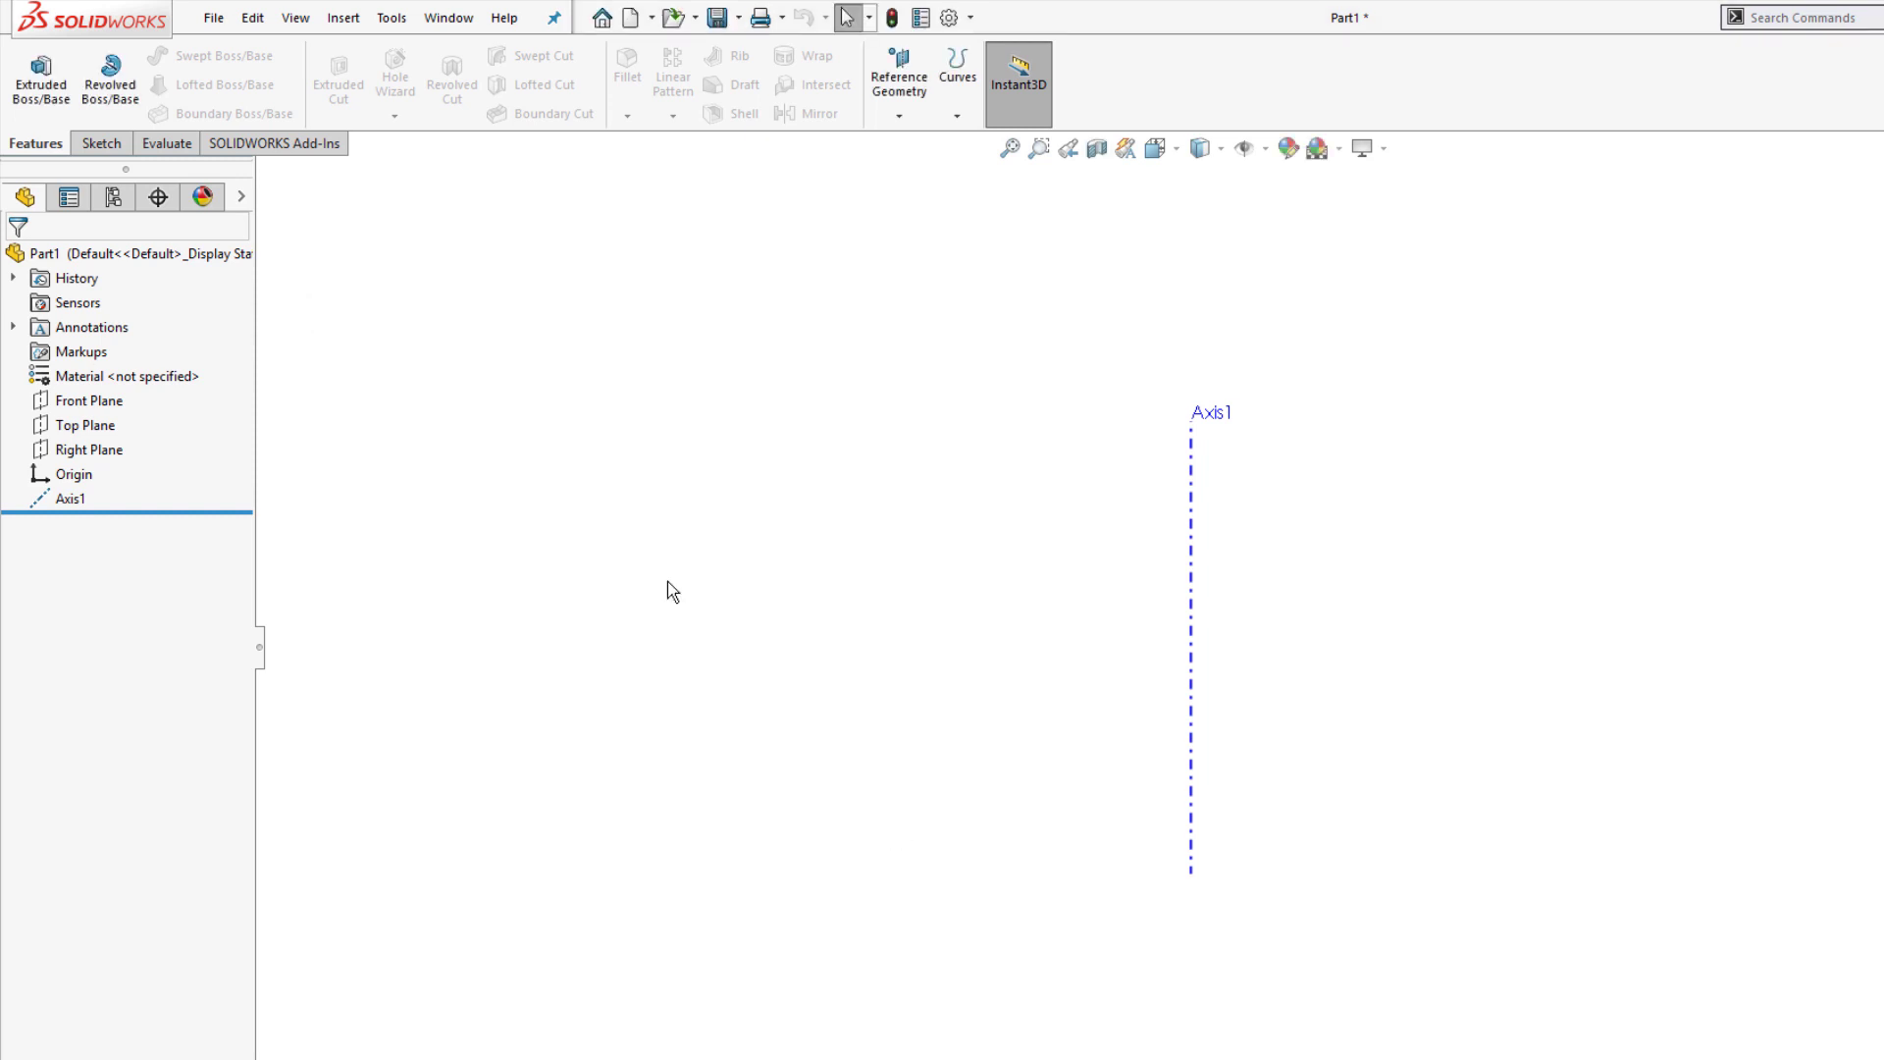
# - Save the part as a Part Template (*.prtdot) named 'Custom Part' in the templates folder
pyautogui.click(214, 18)
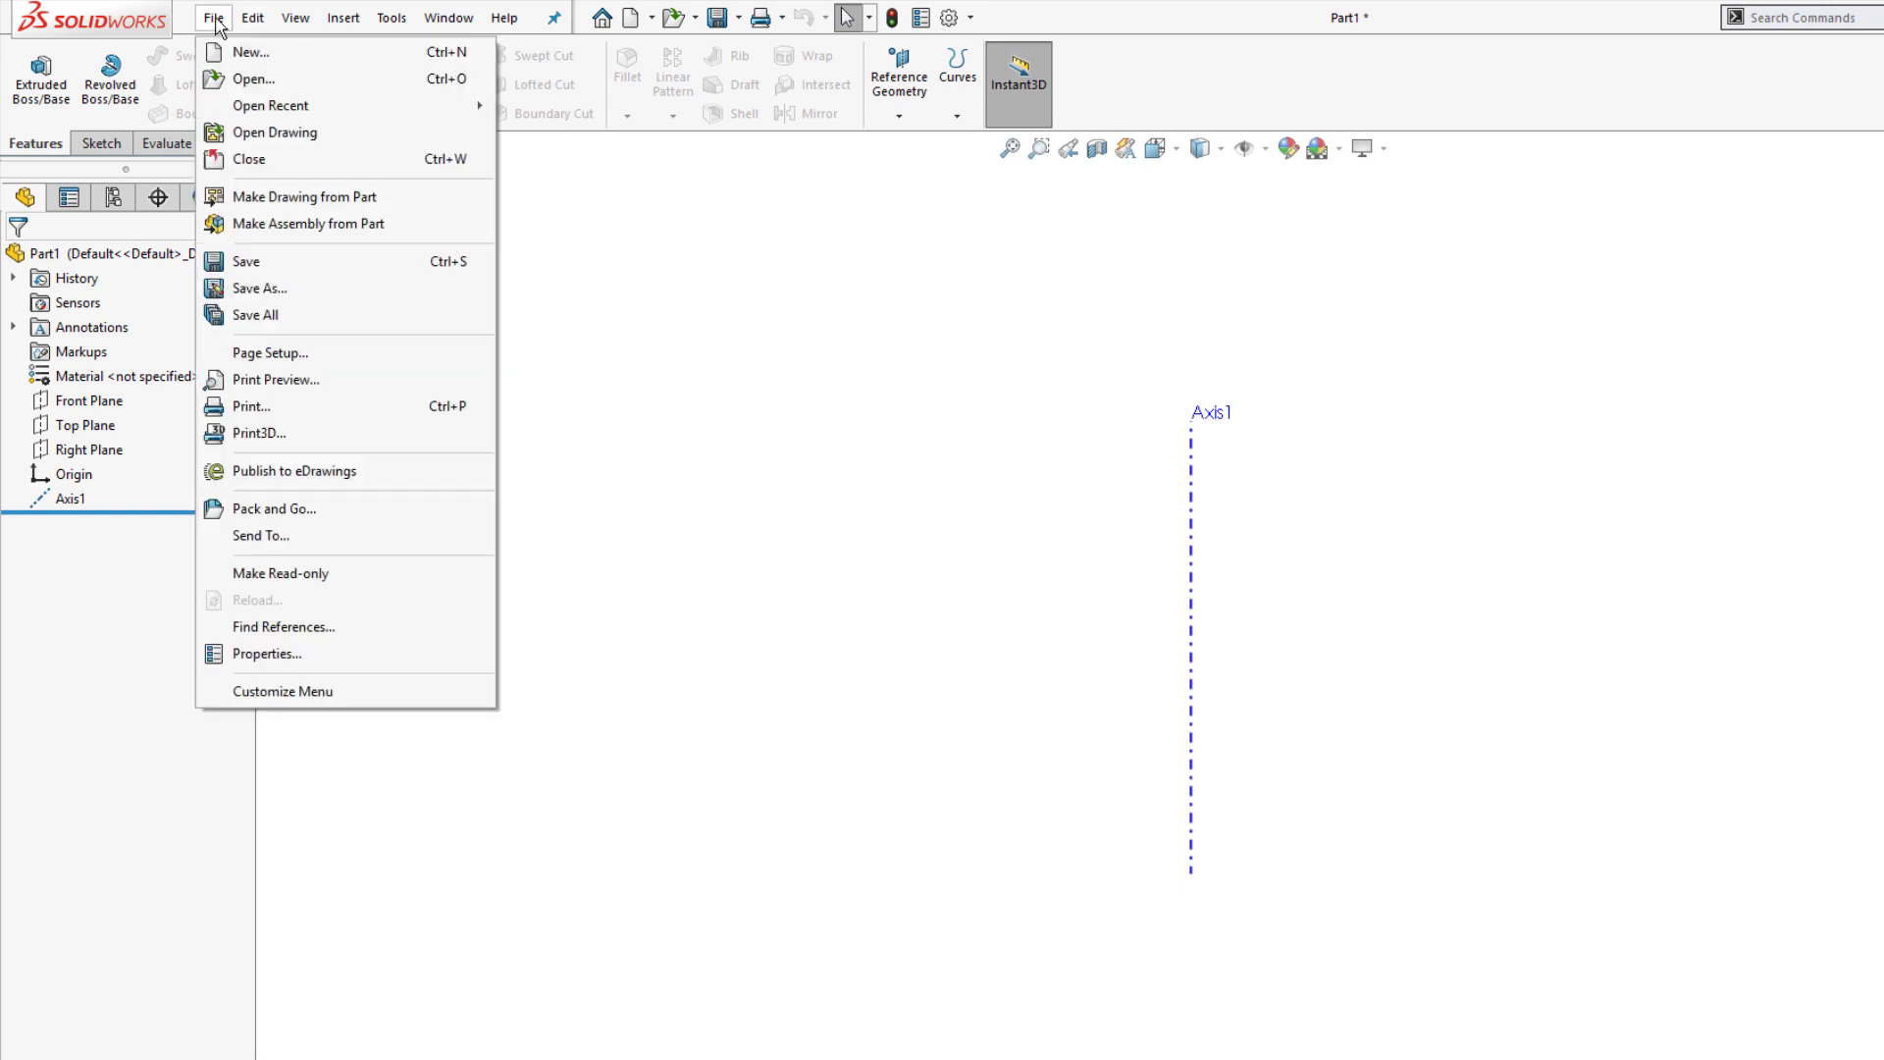
pyautogui.click(259, 290)
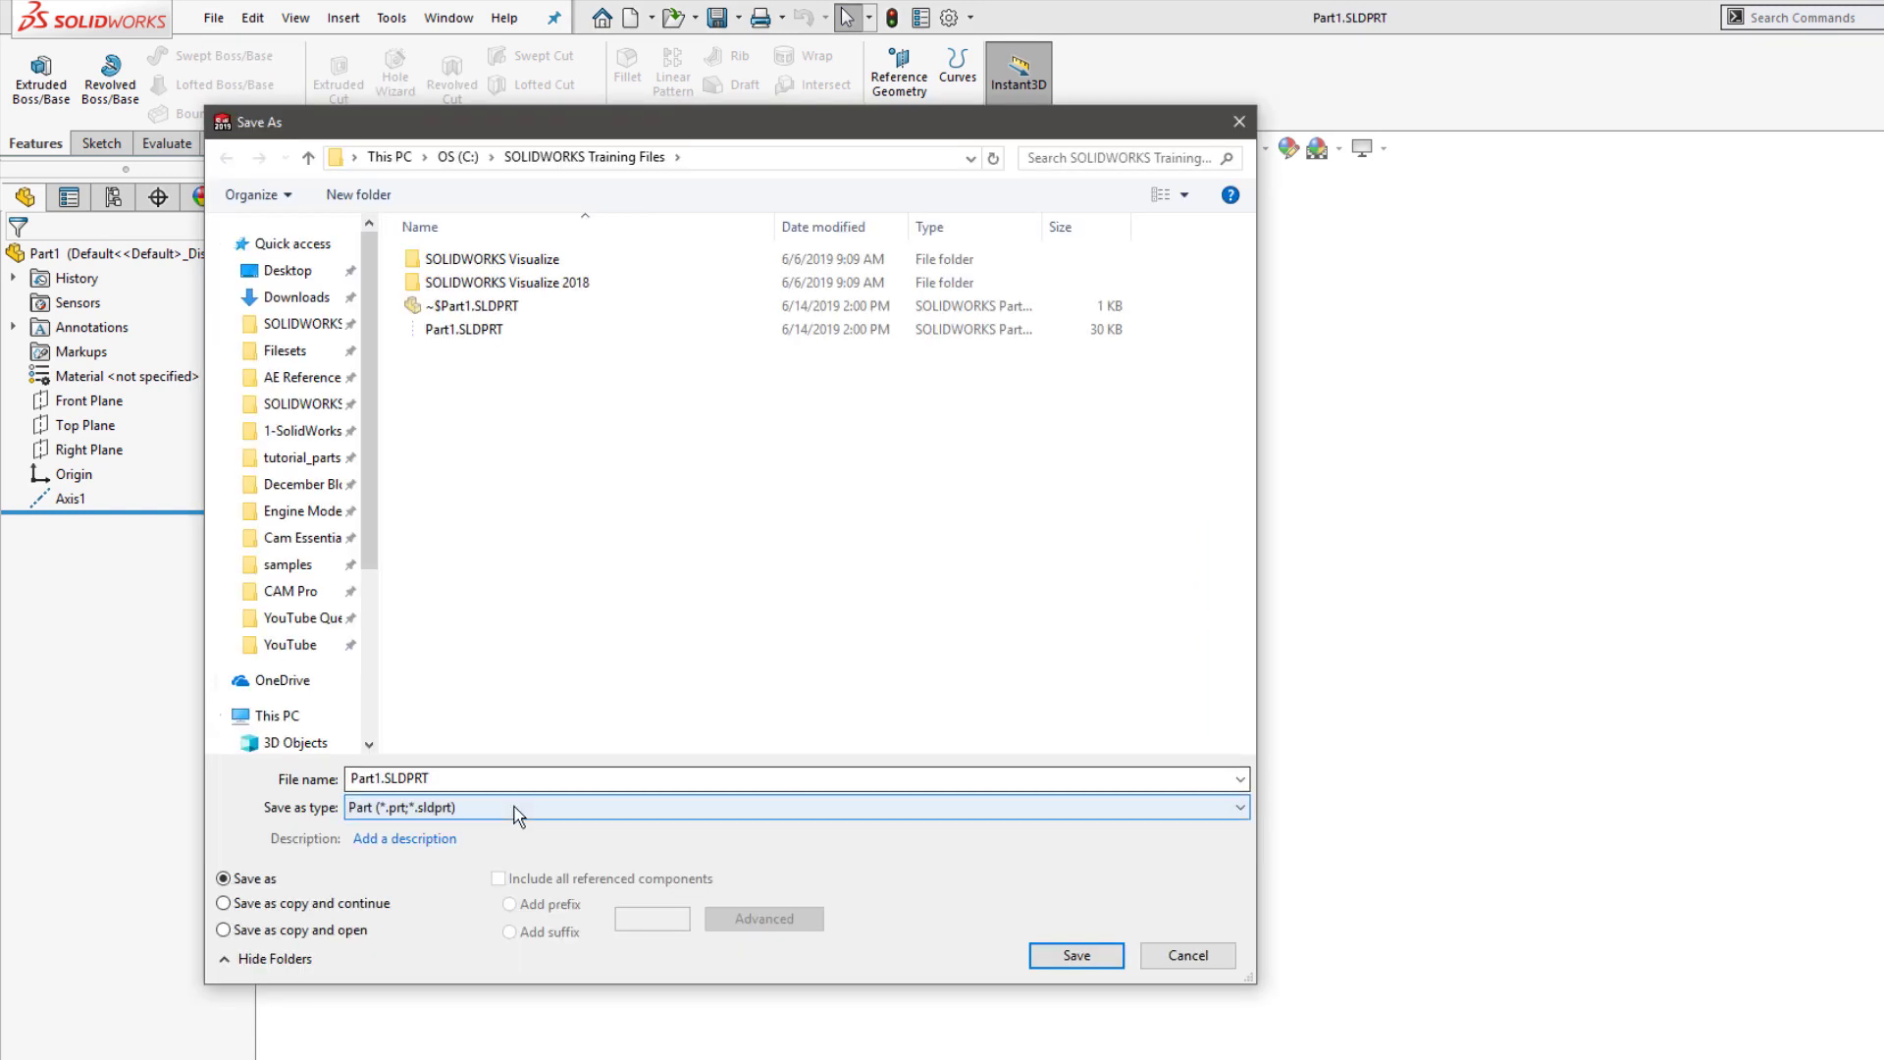
pyautogui.click(518, 808)
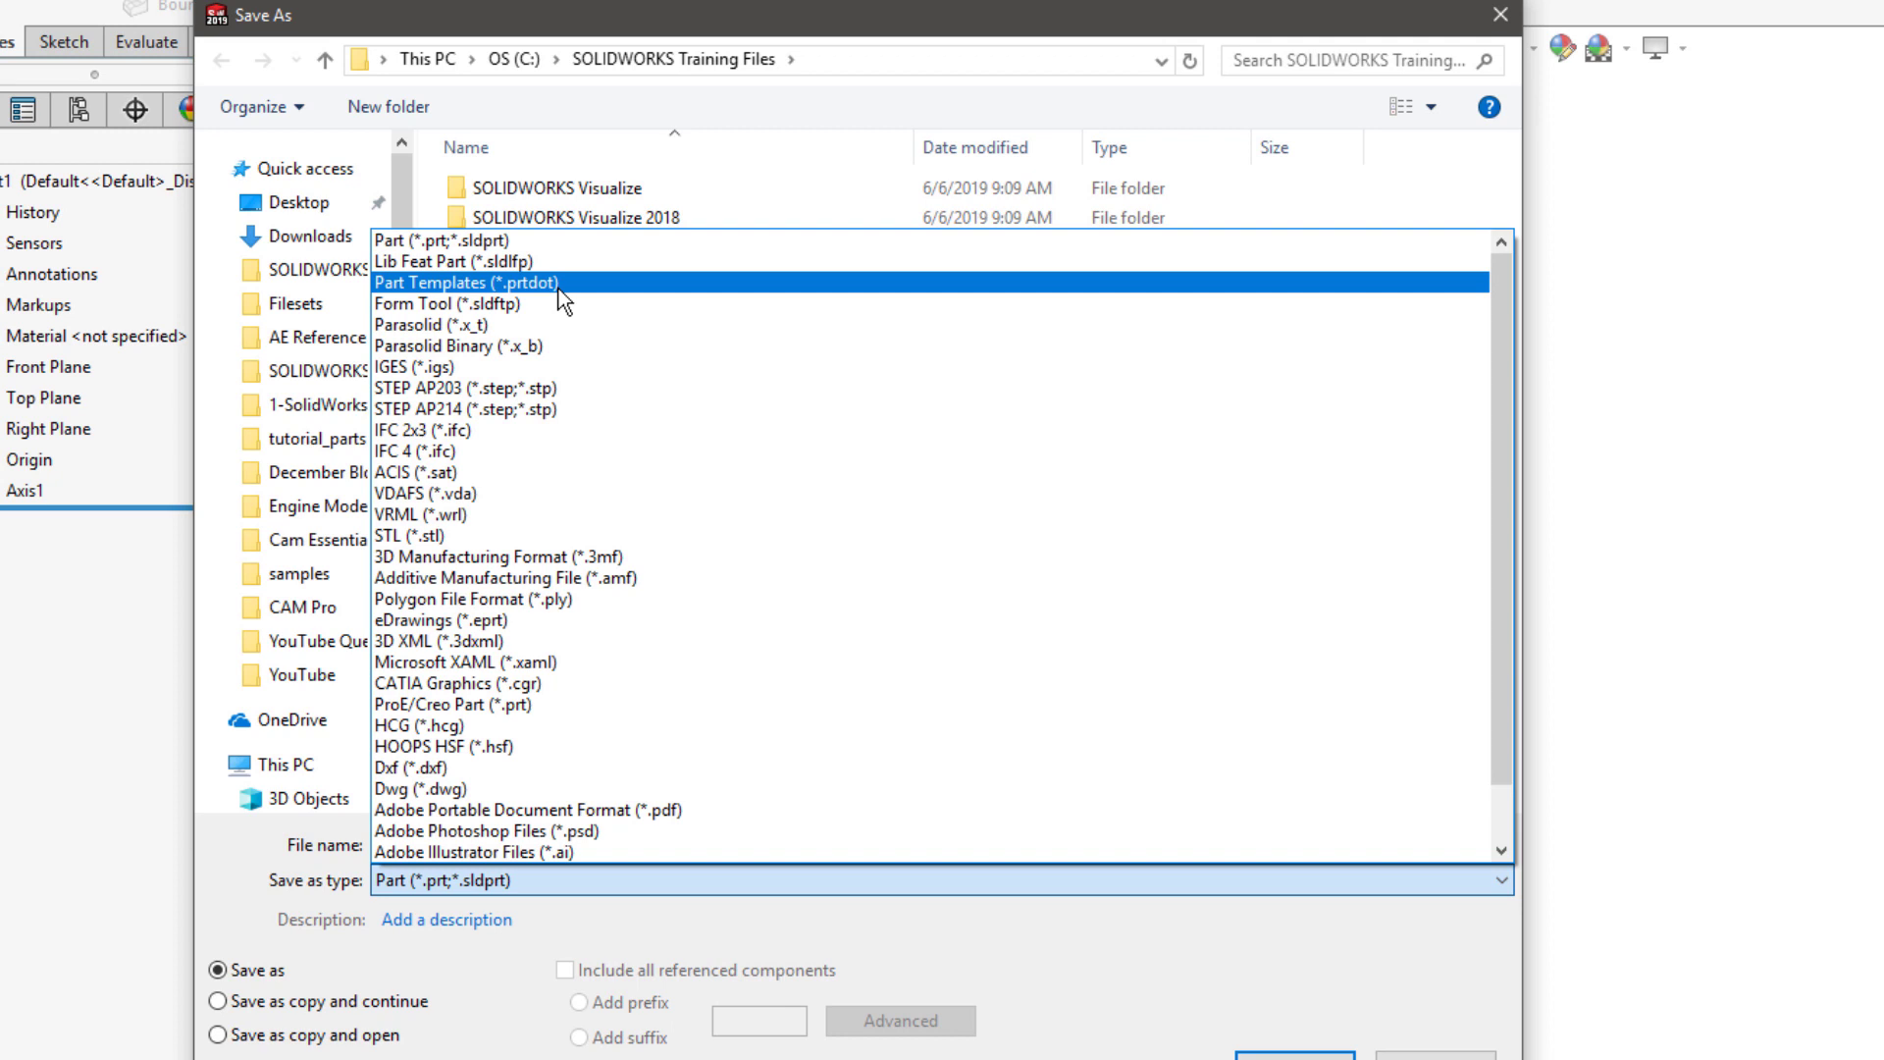
pyautogui.click(558, 284)
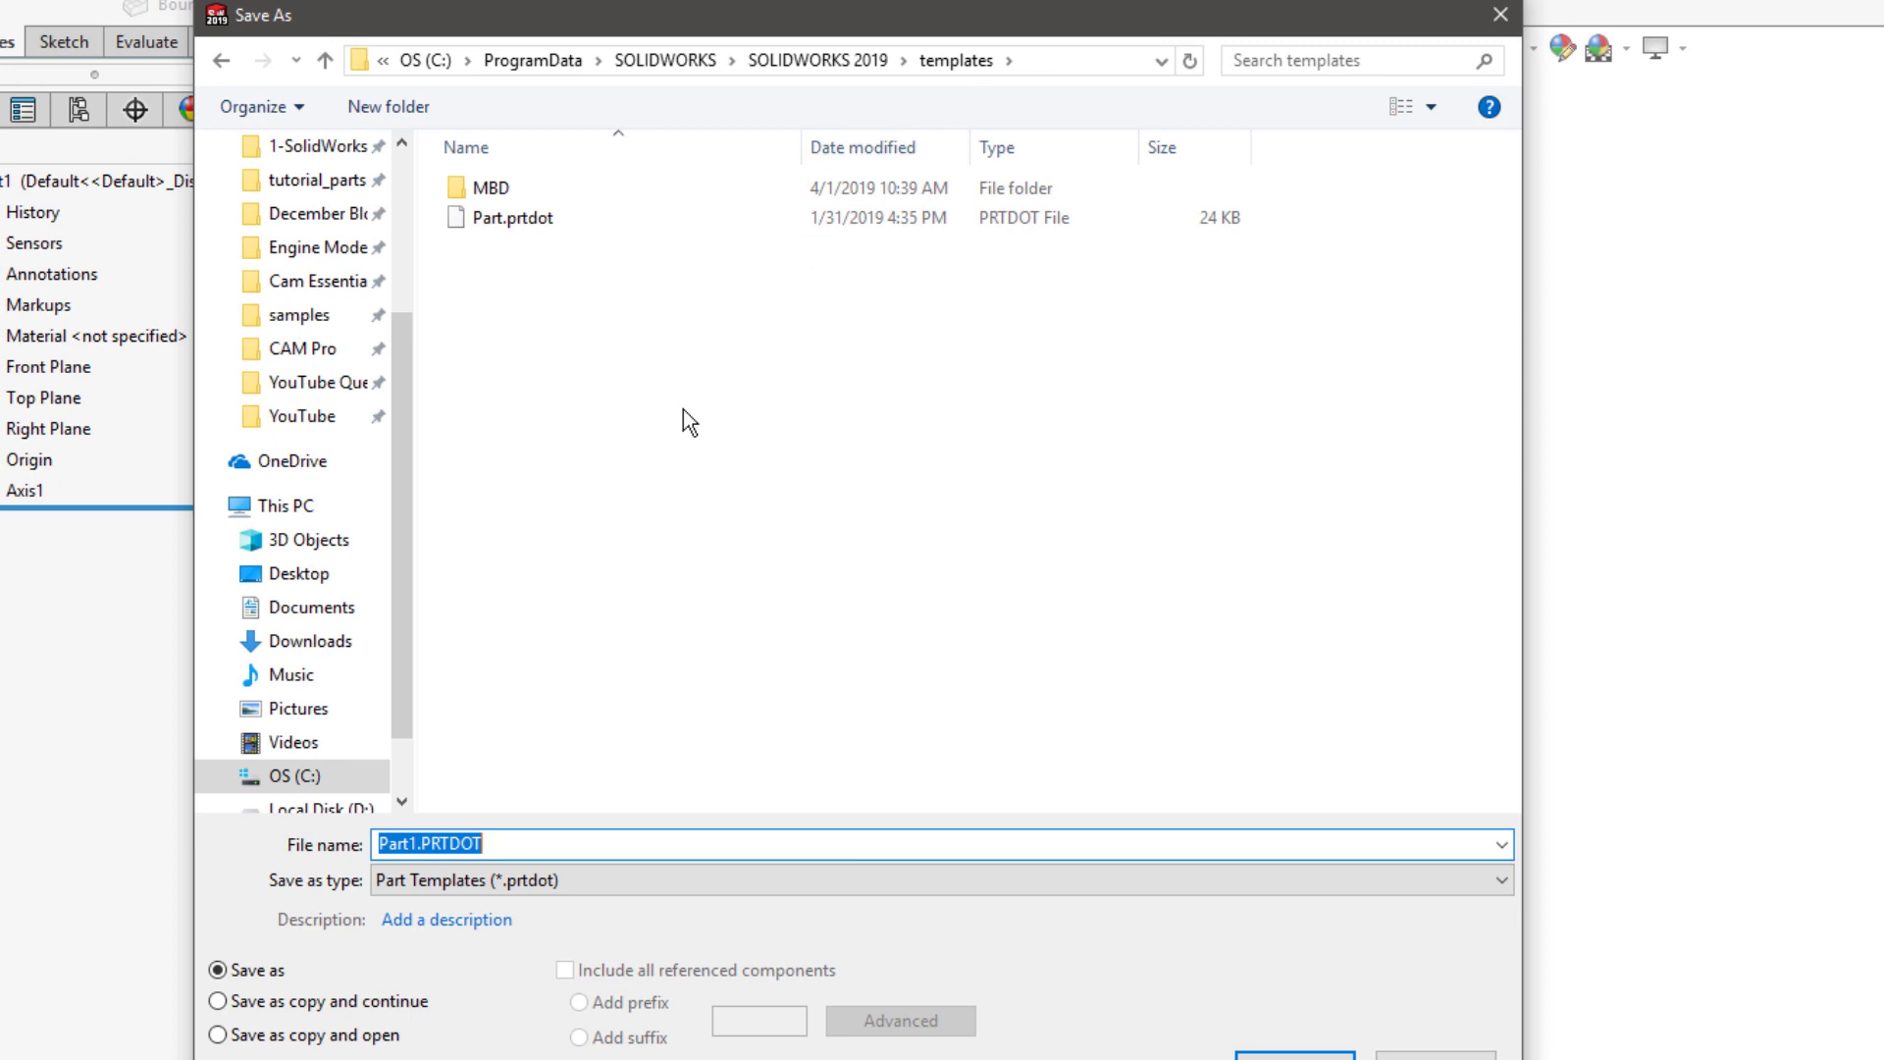
pyautogui.click(518, 849)
pyautogui.moveTo(544, 846); pyautogui.dragTo(284, 820)
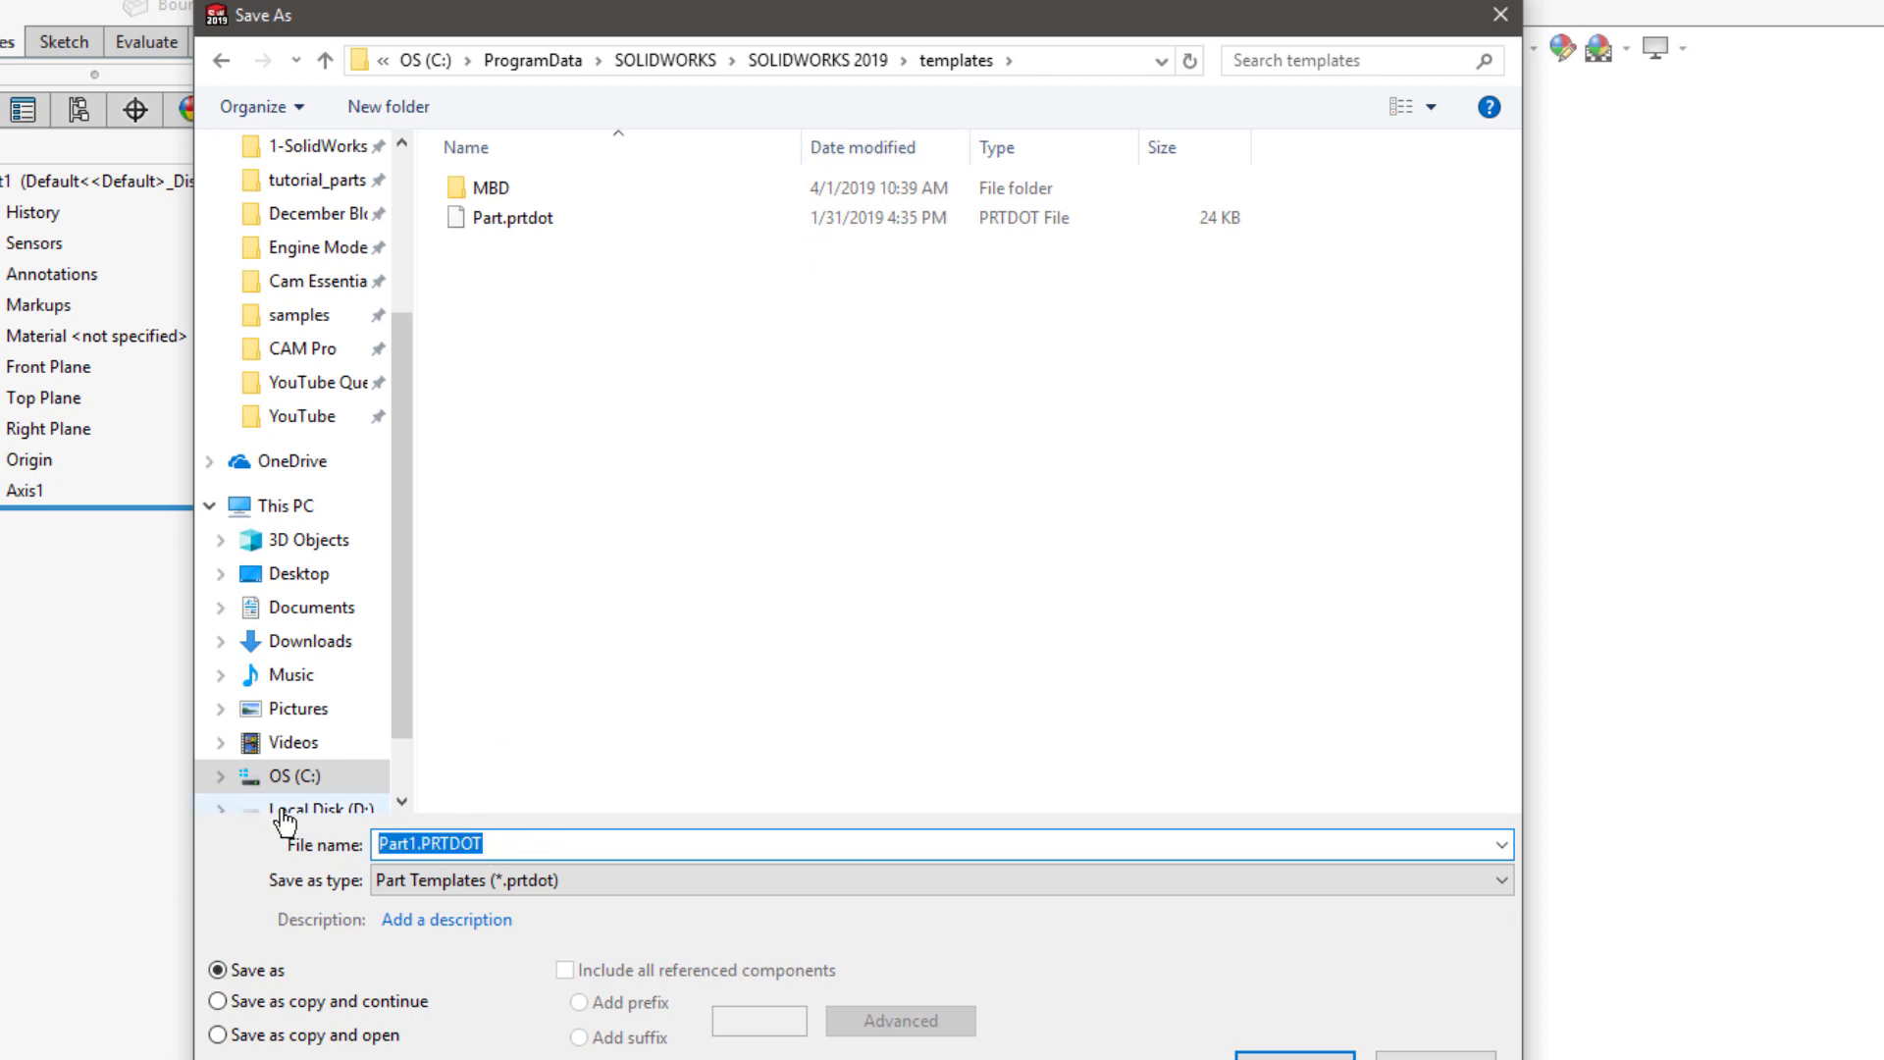
pyautogui.write('Custom Part')
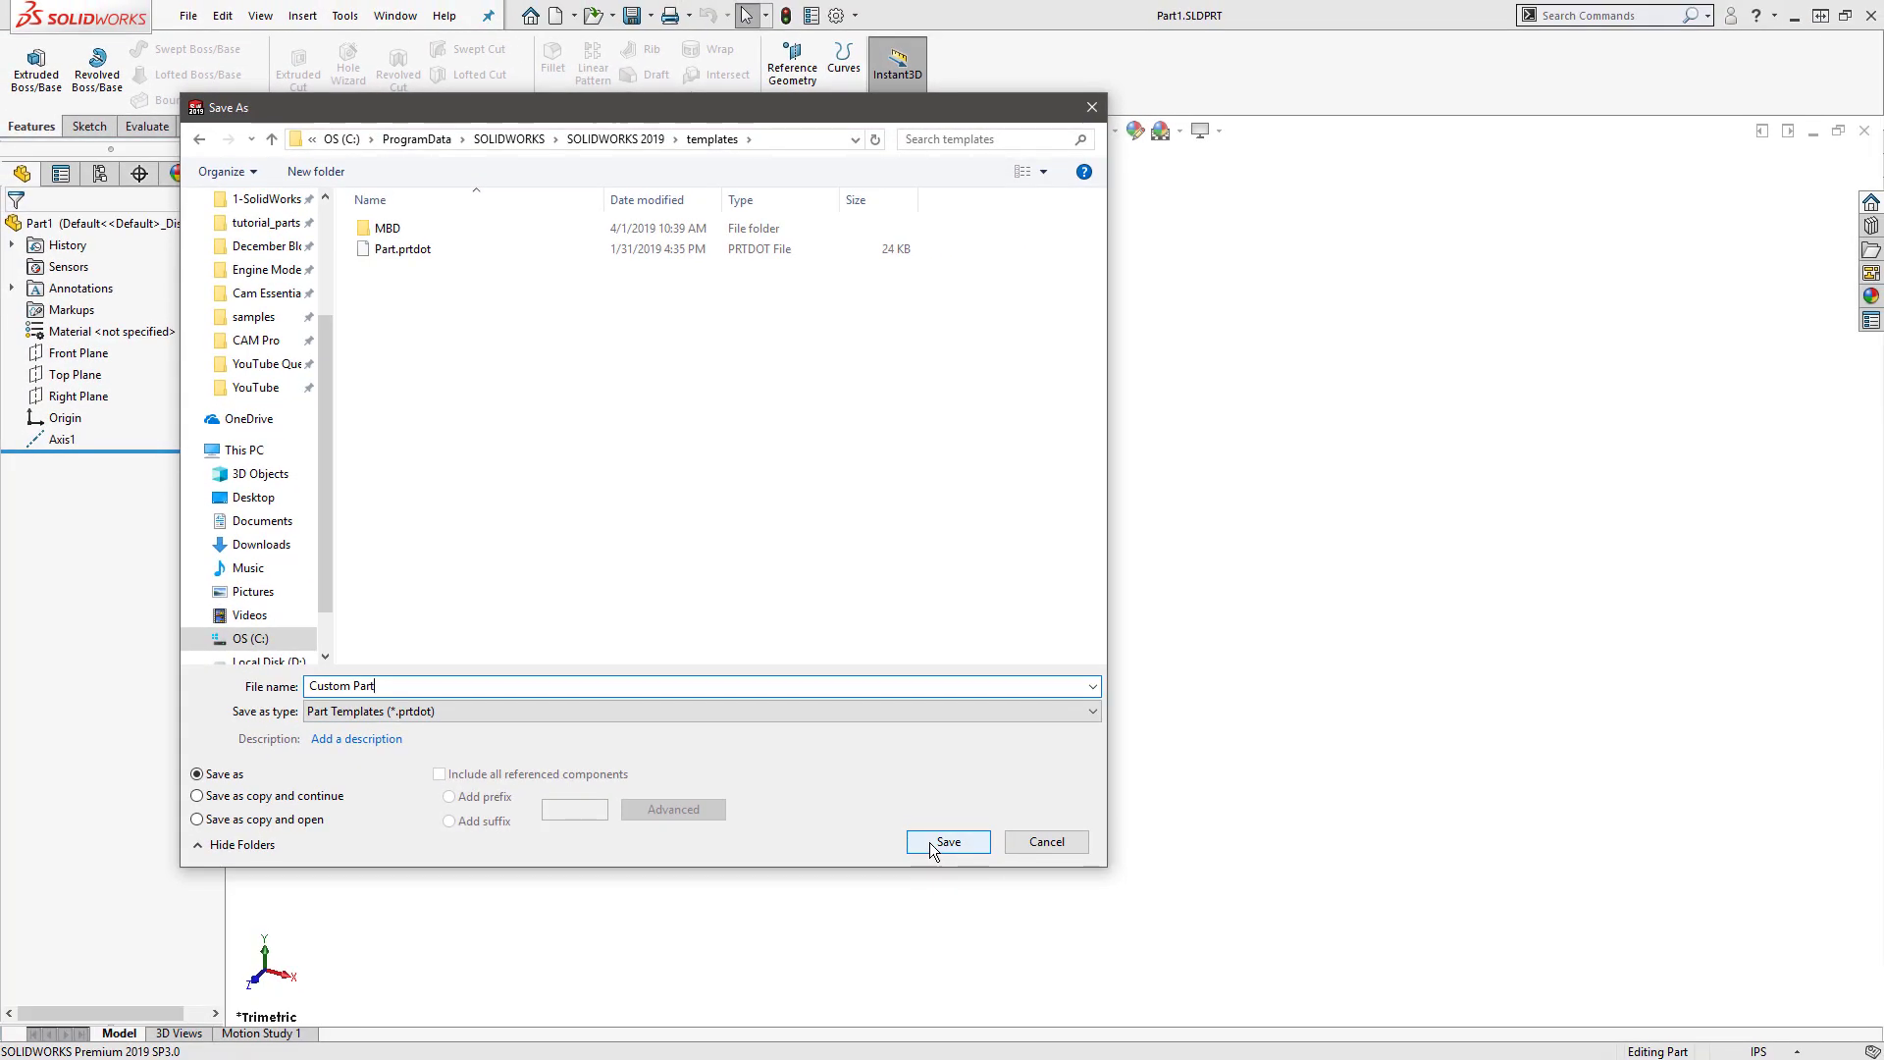
pyautogui.click(930, 845)
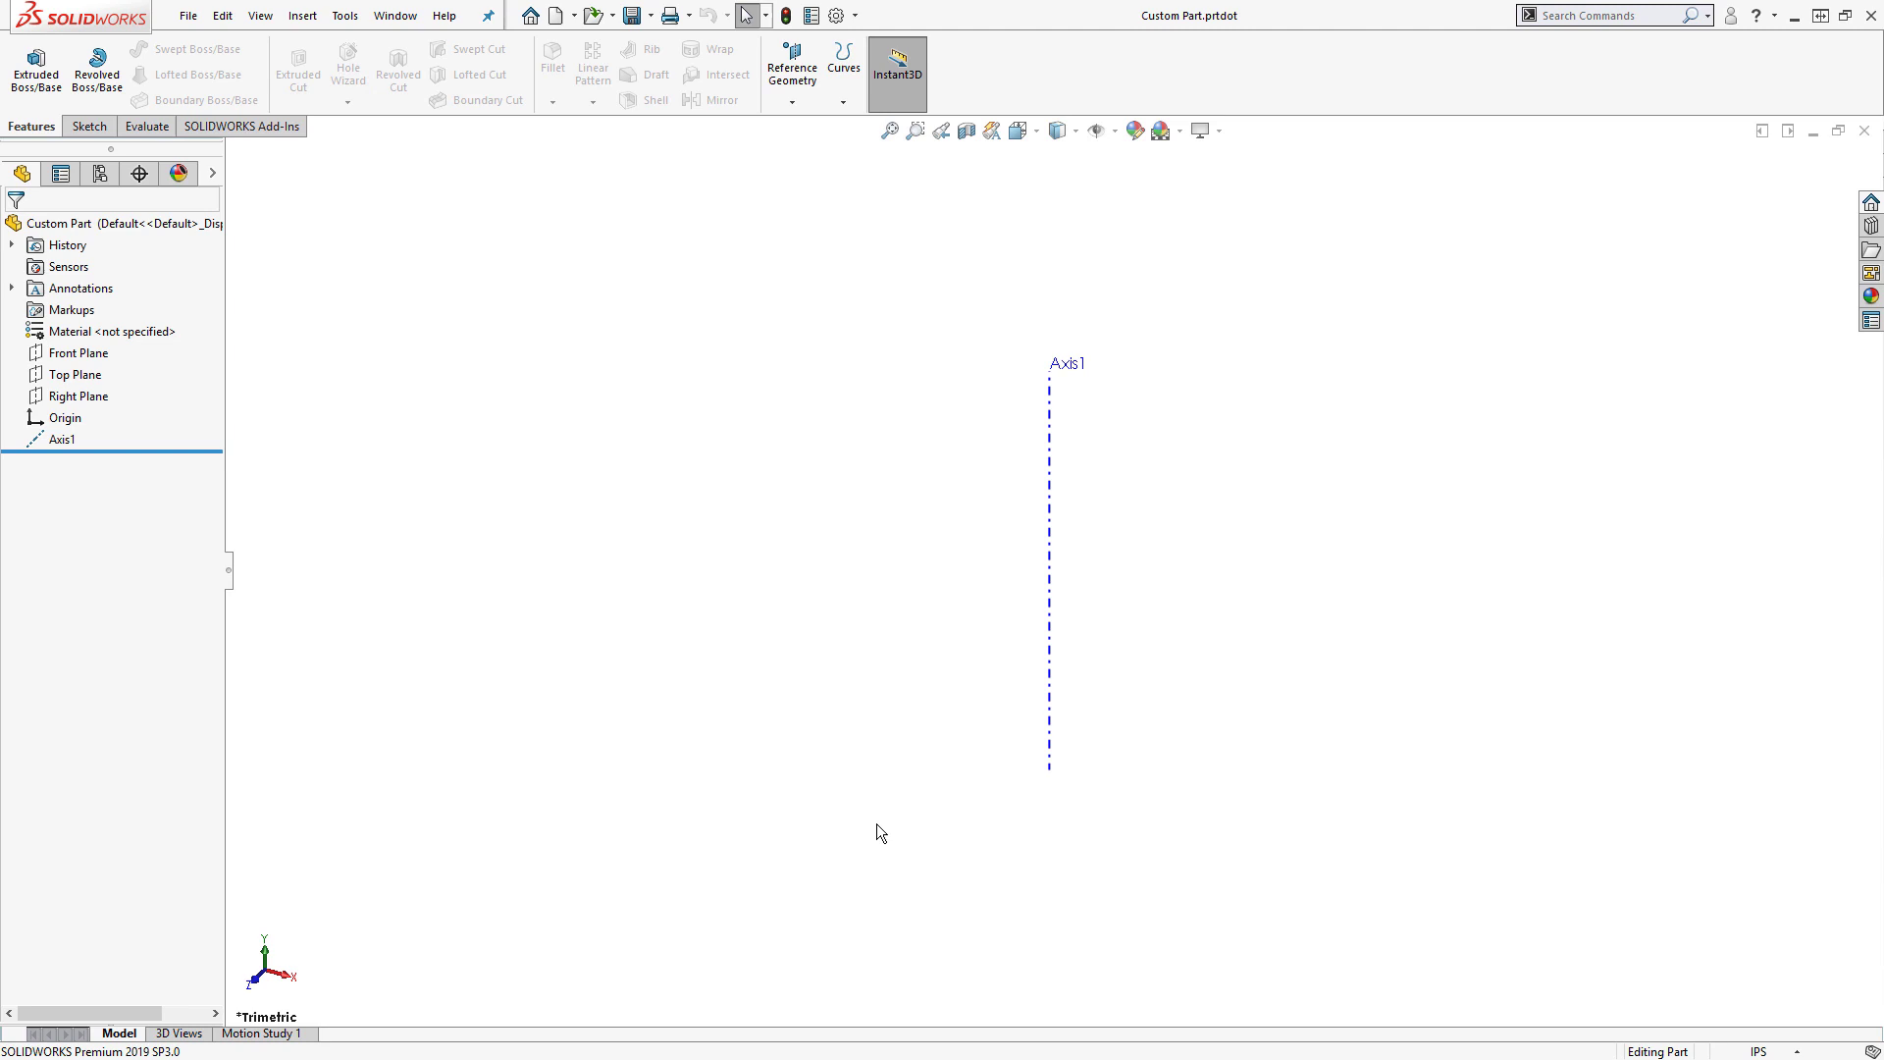
# - Close the Custom Part template and create Part2 from the Custom Part template
pyautogui.click(1865, 132)
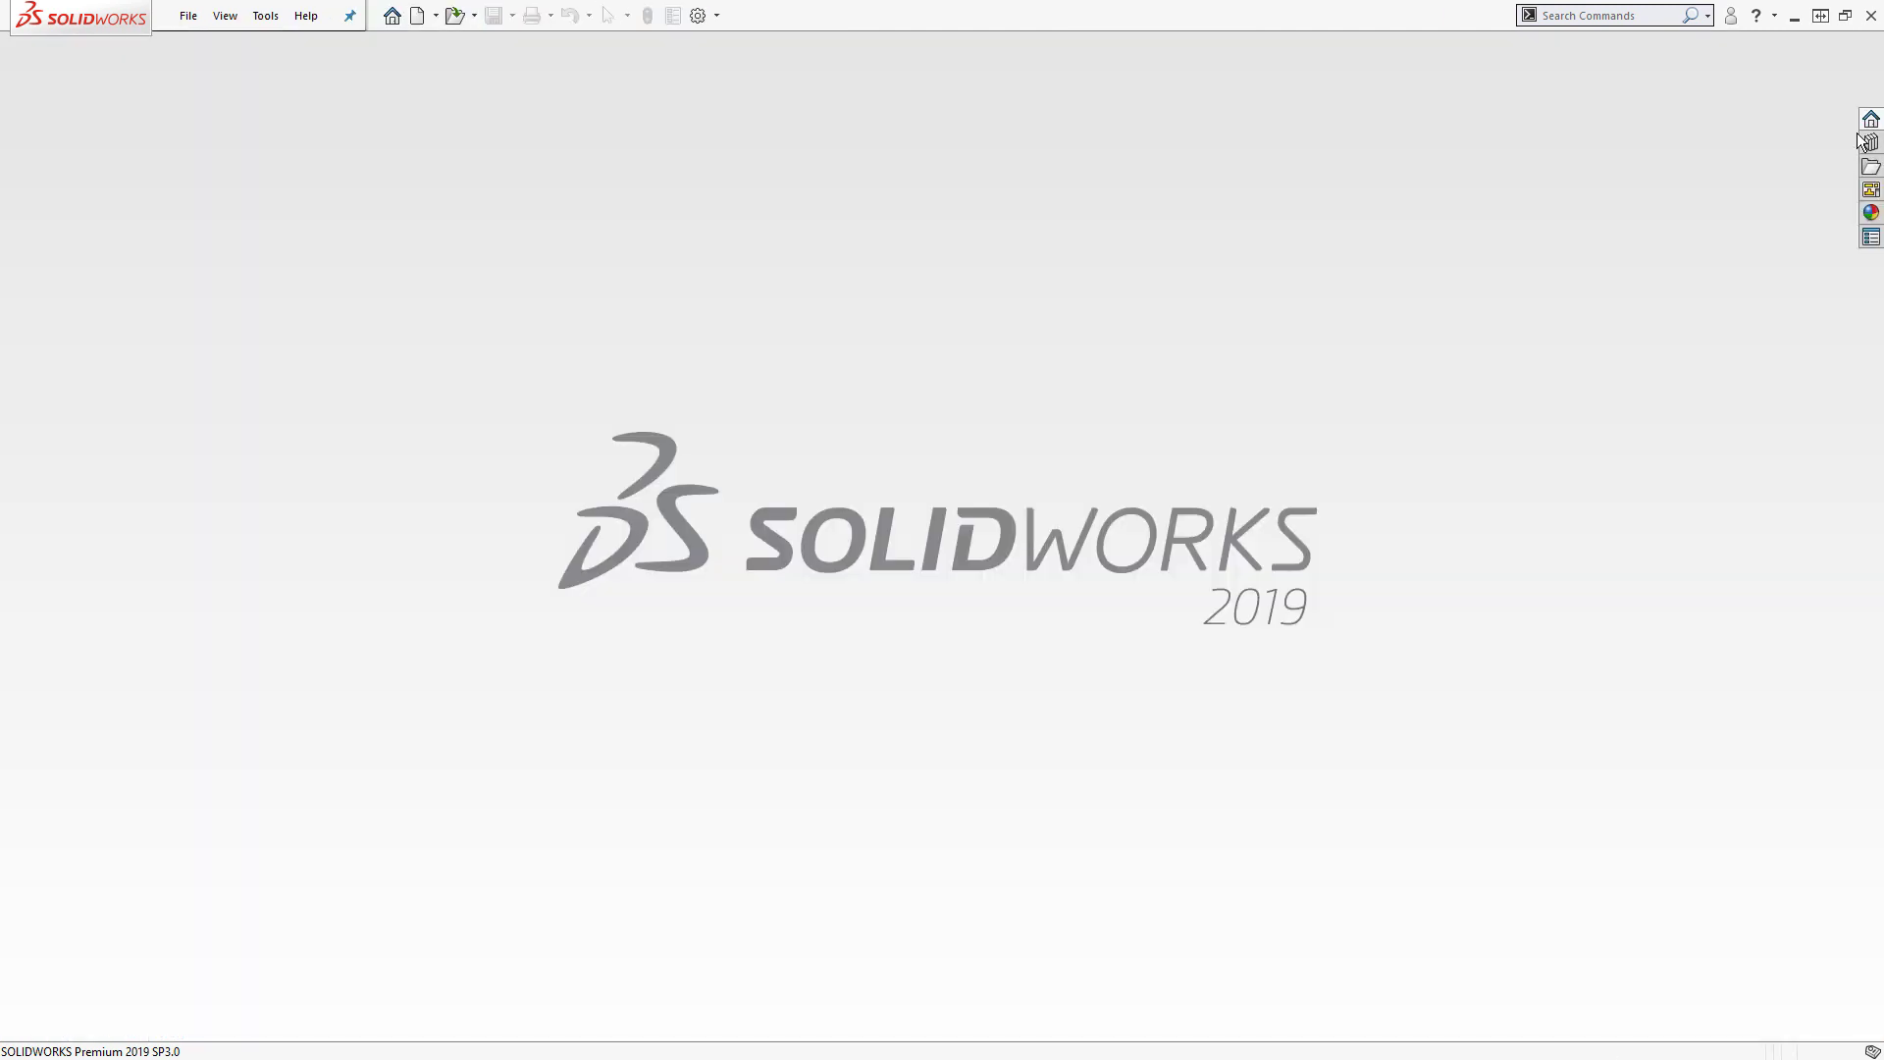
pyautogui.click(416, 16)
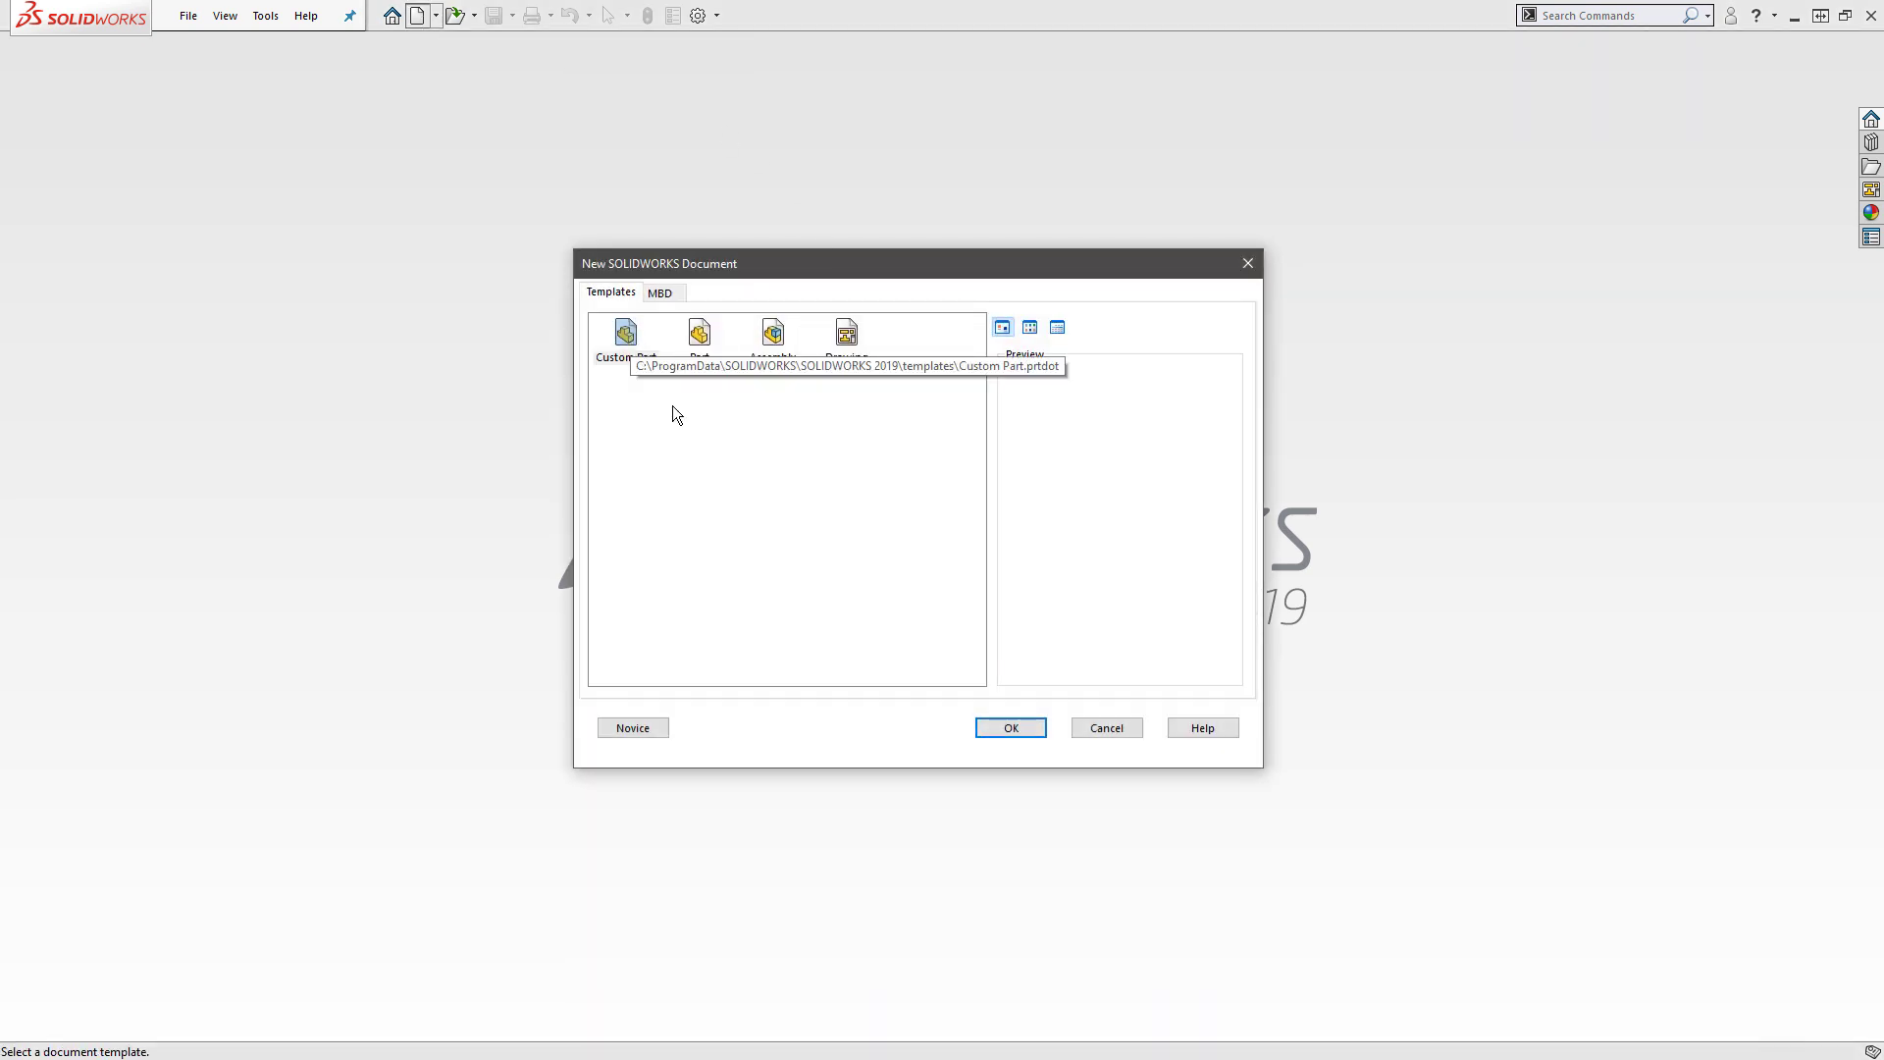
pyautogui.click(998, 727)
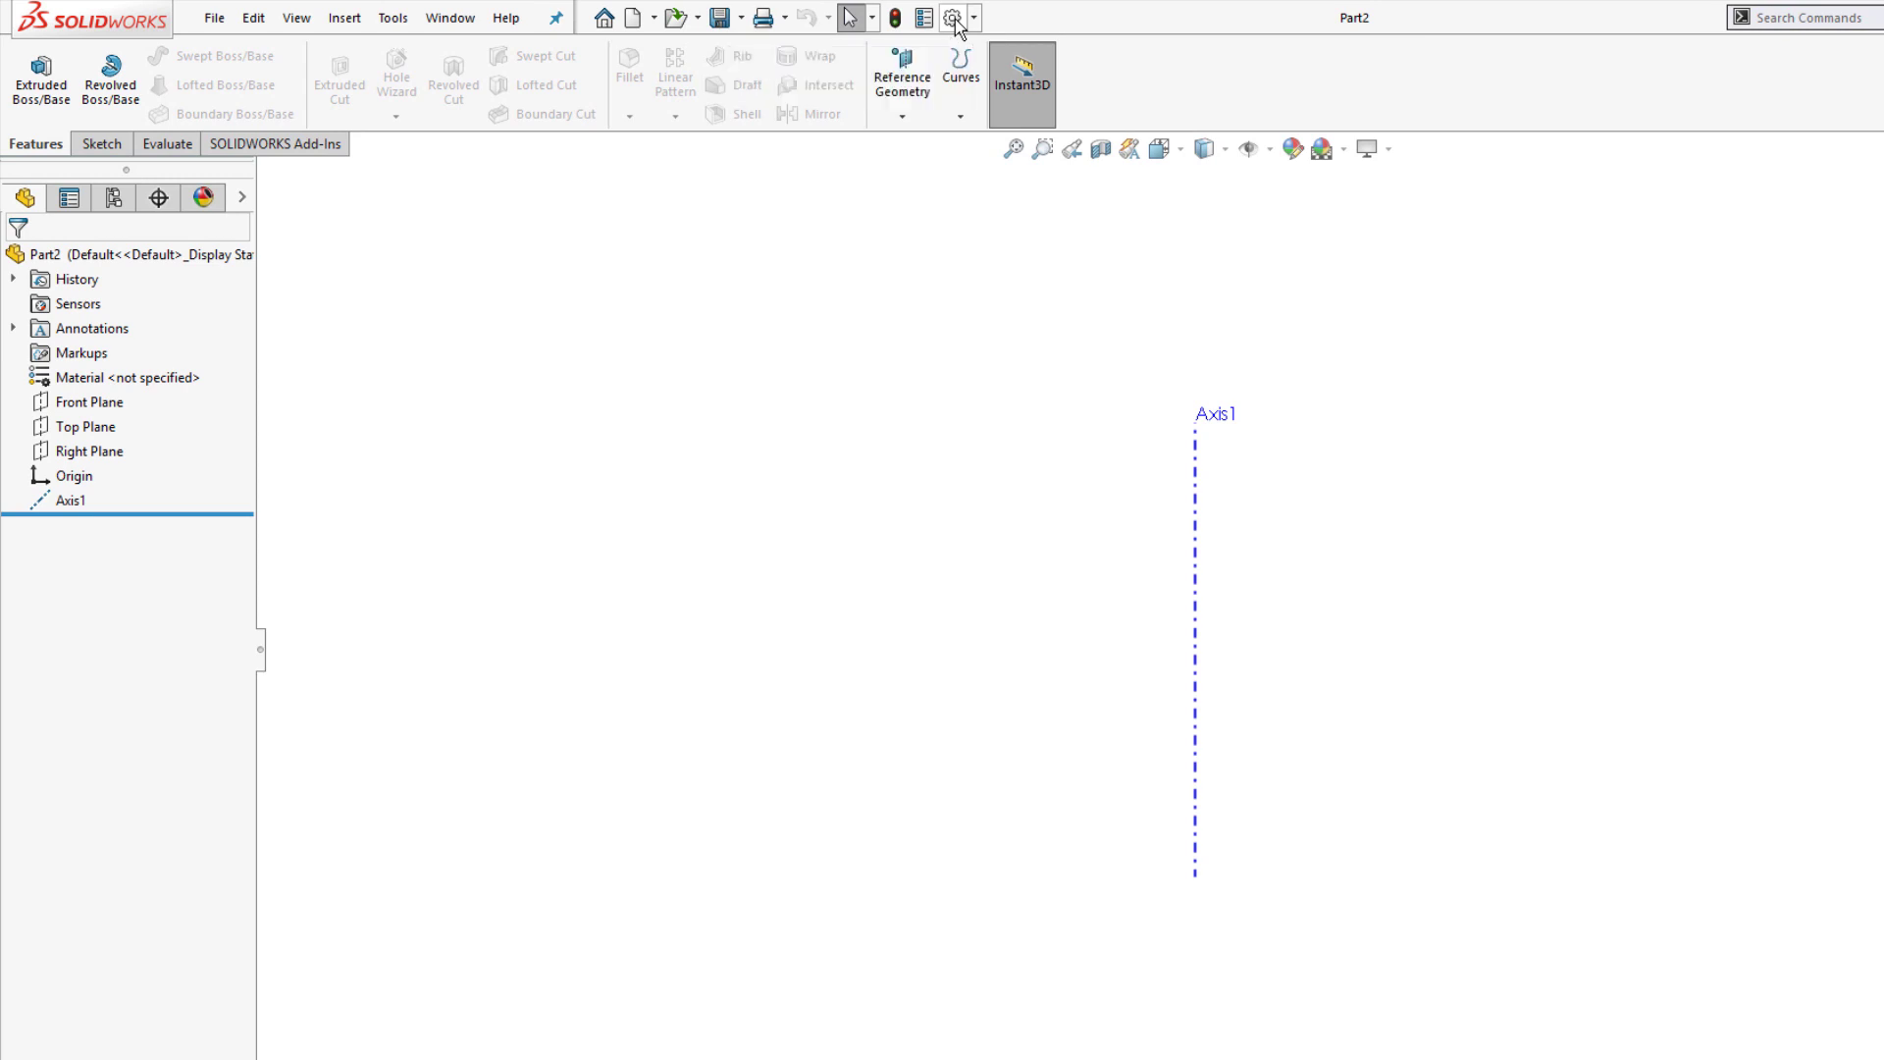
# - In System Options > File Locations, add D:\SOLIDWORKS Training Files\Training Templates as a Document Templates folder
pyautogui.click(952, 17)
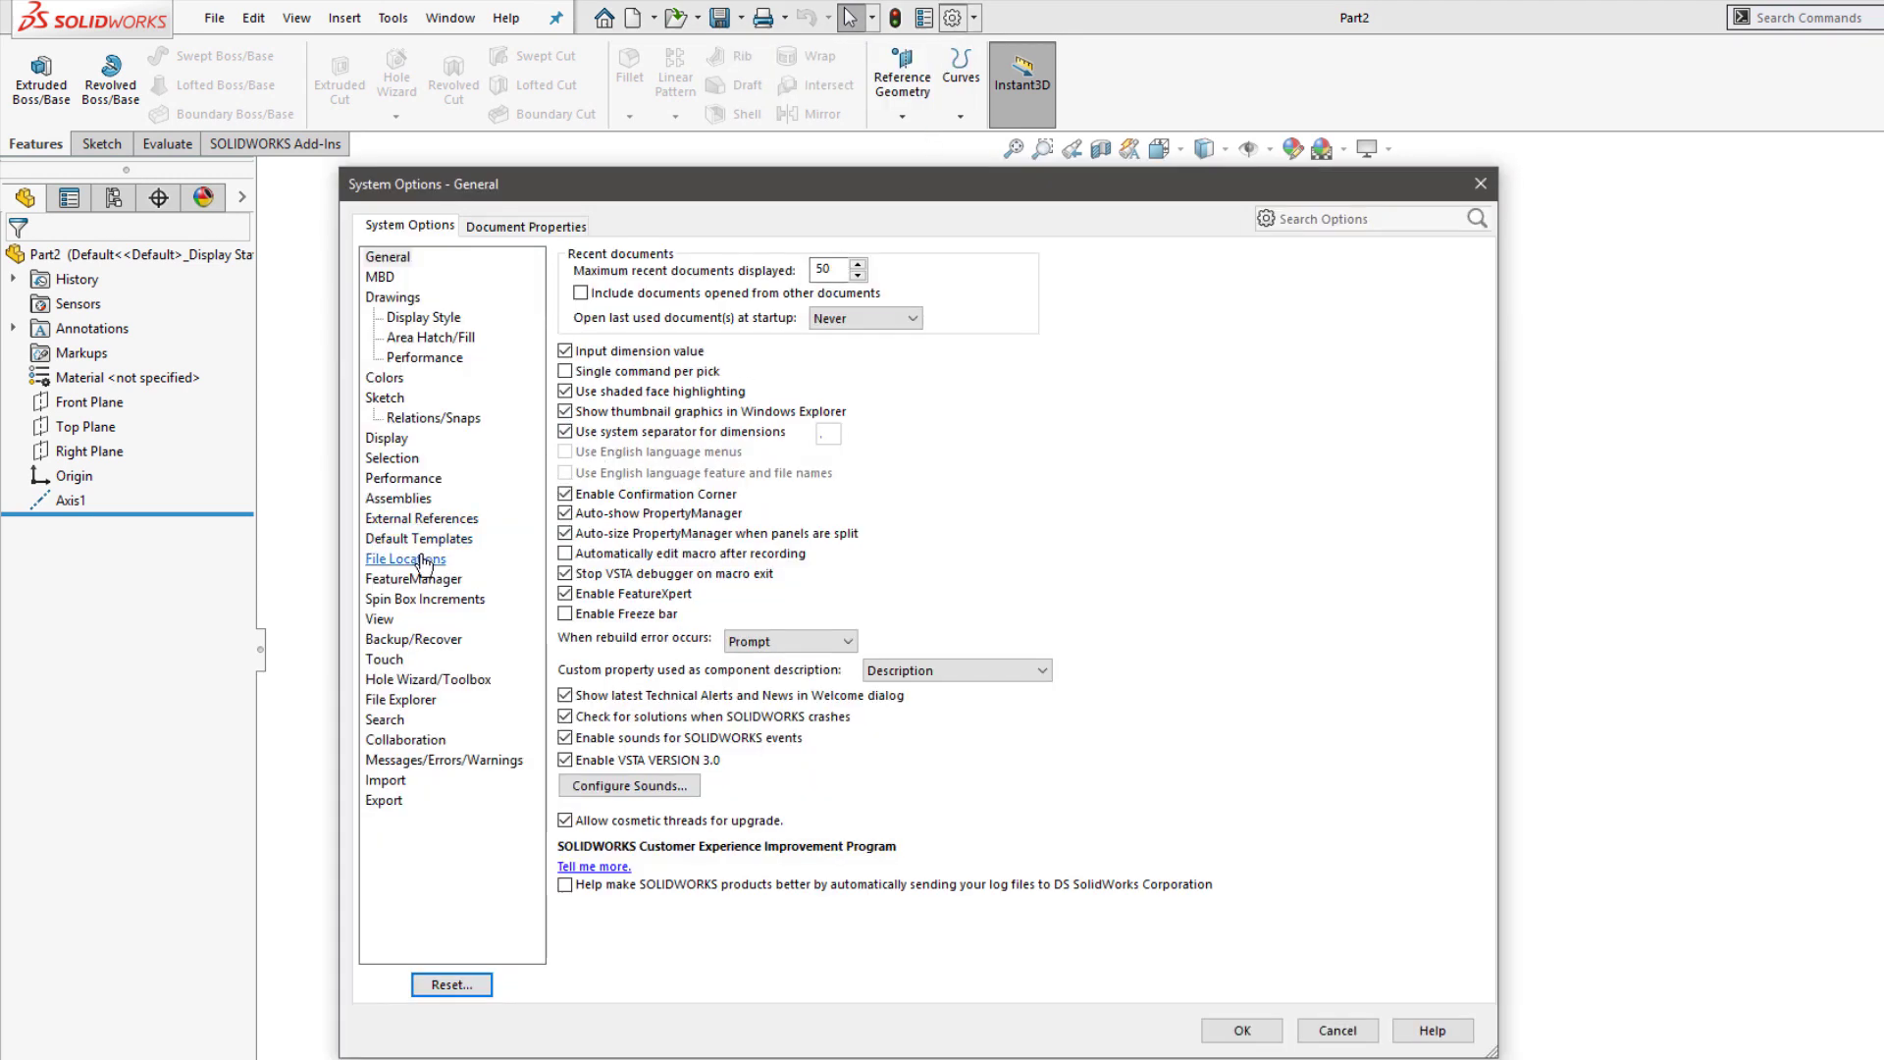
pyautogui.click(418, 558)
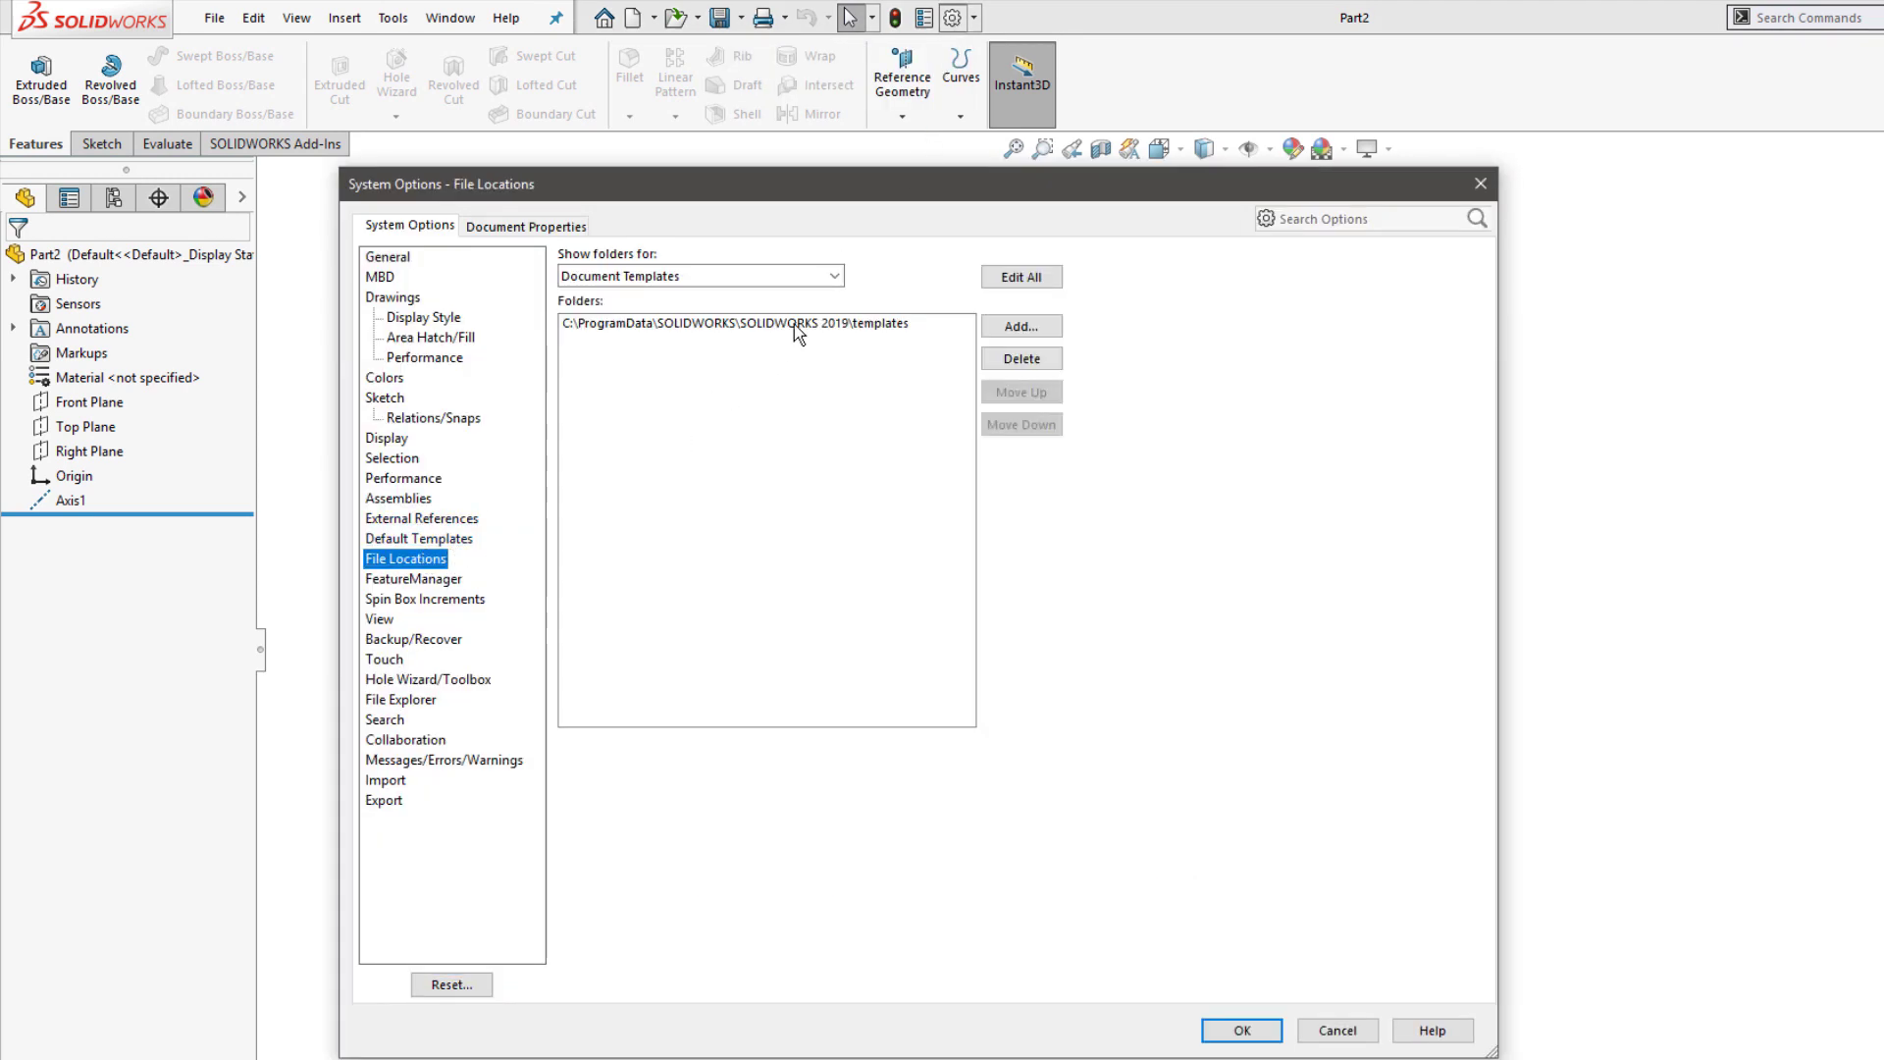
pyautogui.click(836, 278)
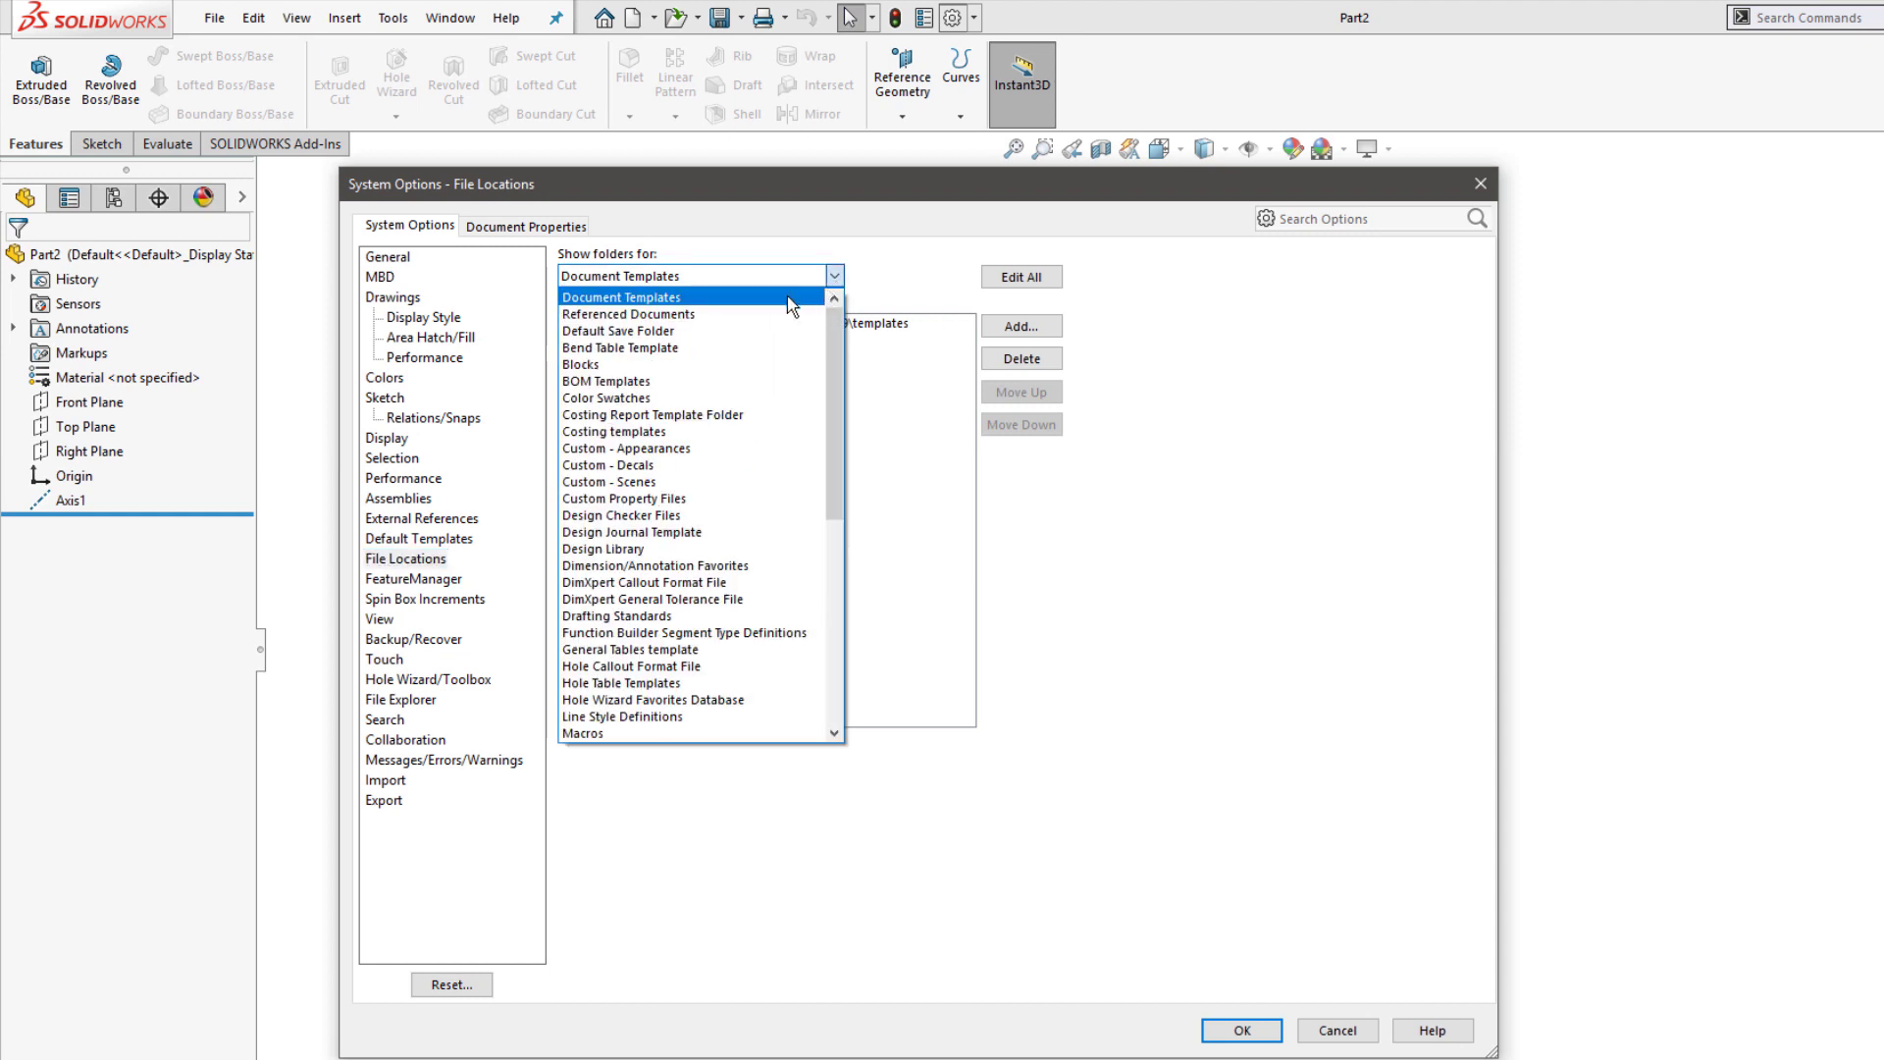
pyautogui.click(790, 299)
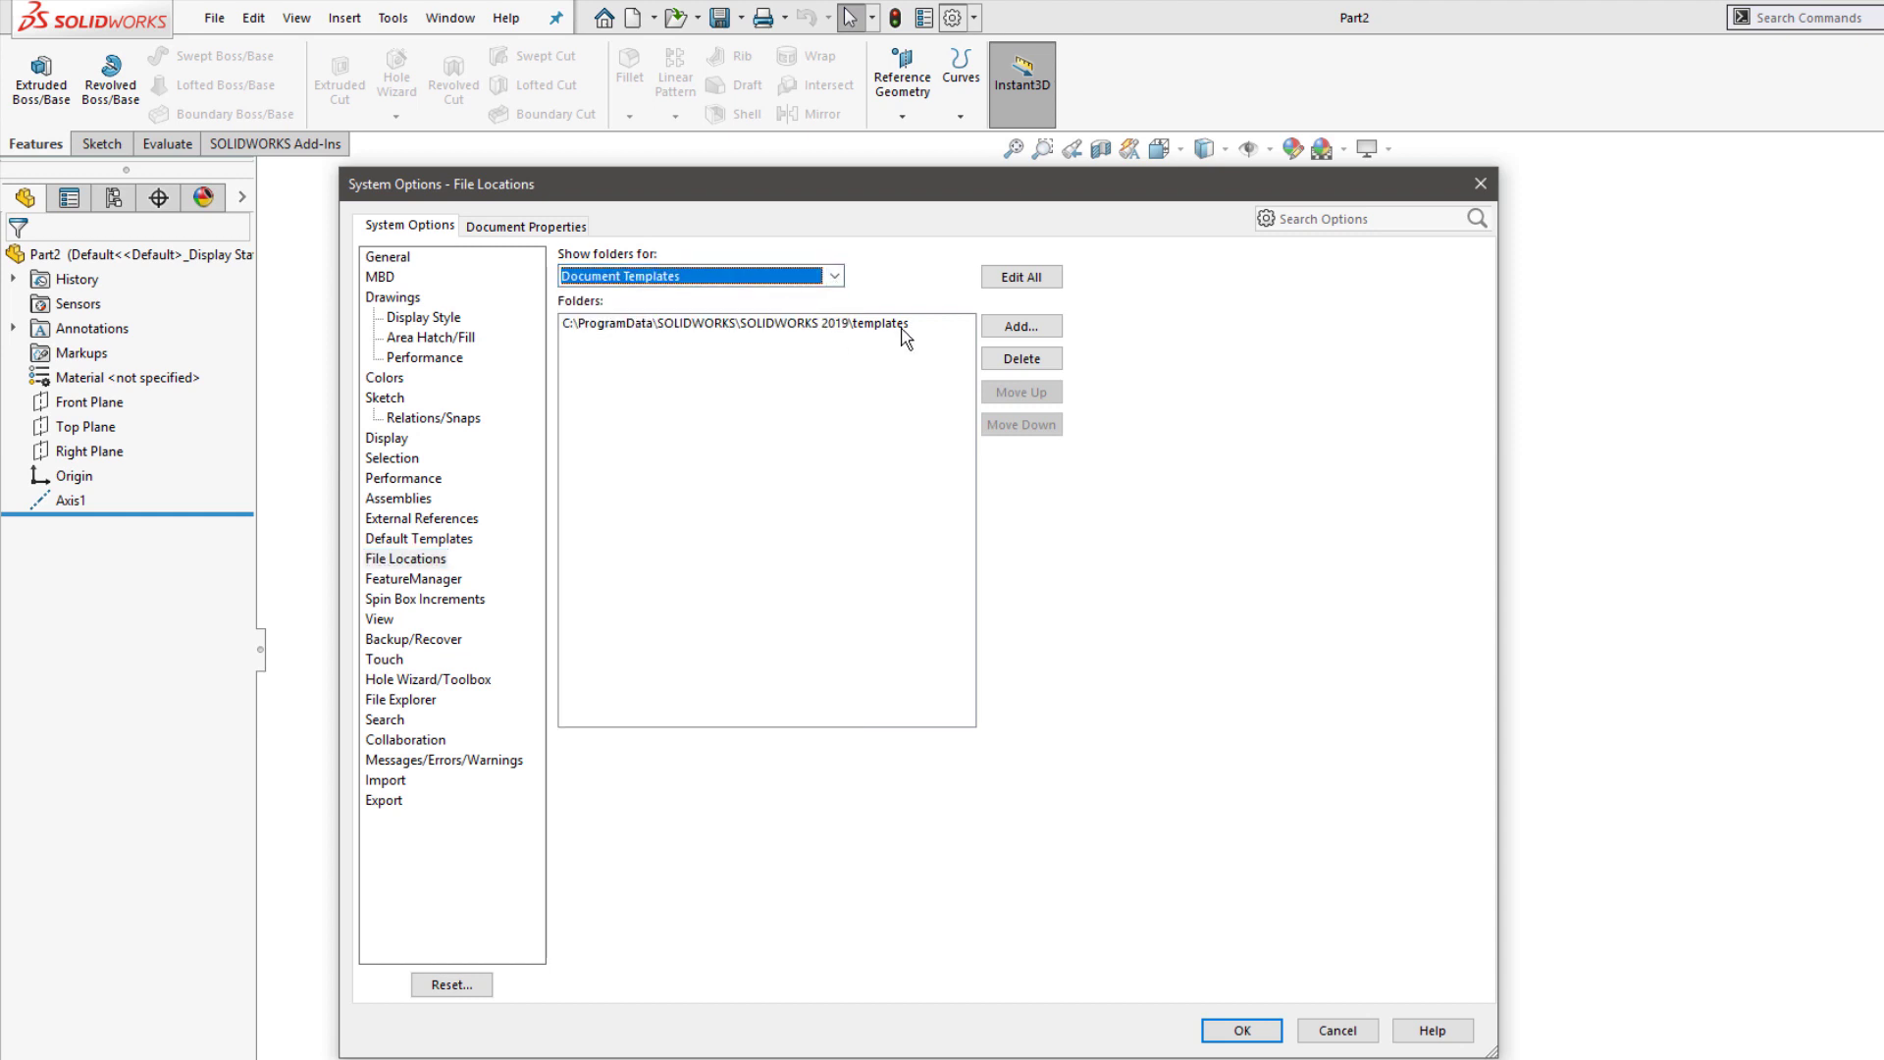
pyautogui.click(1014, 329)
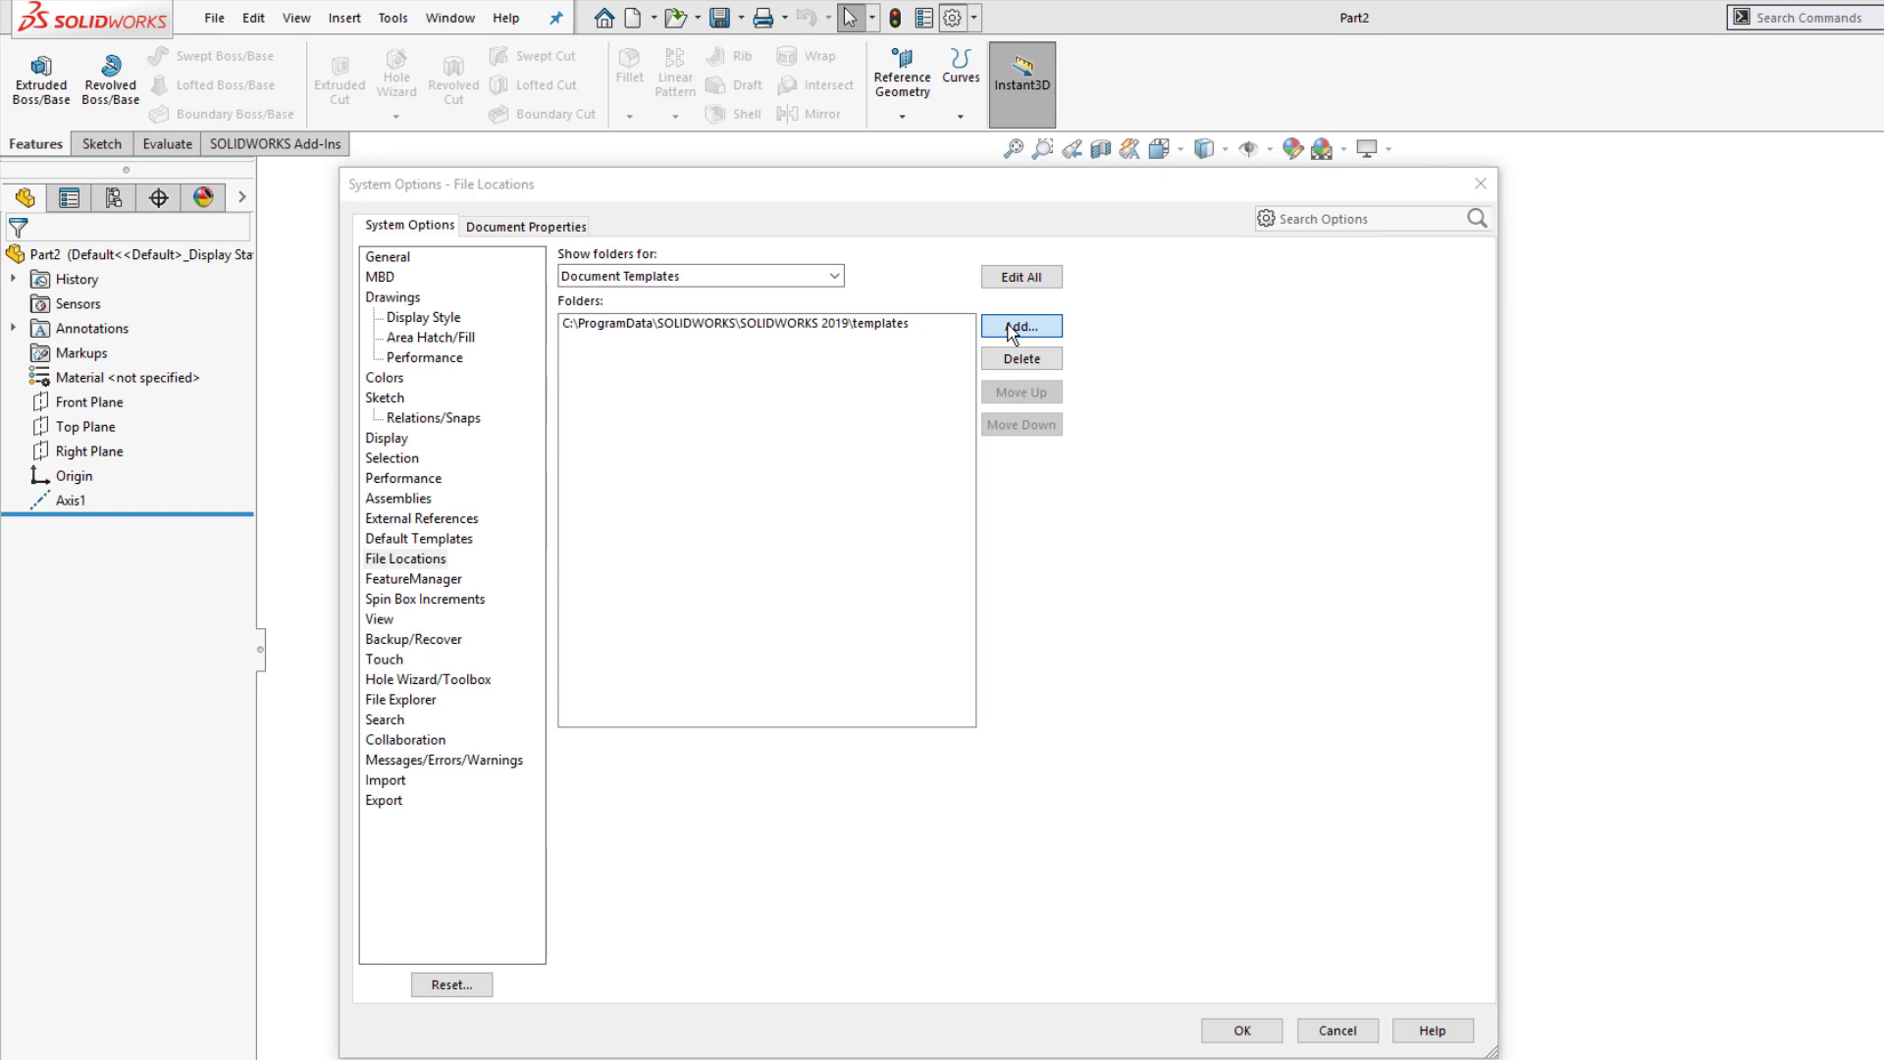
pyautogui.scroll(3, 582, 723)
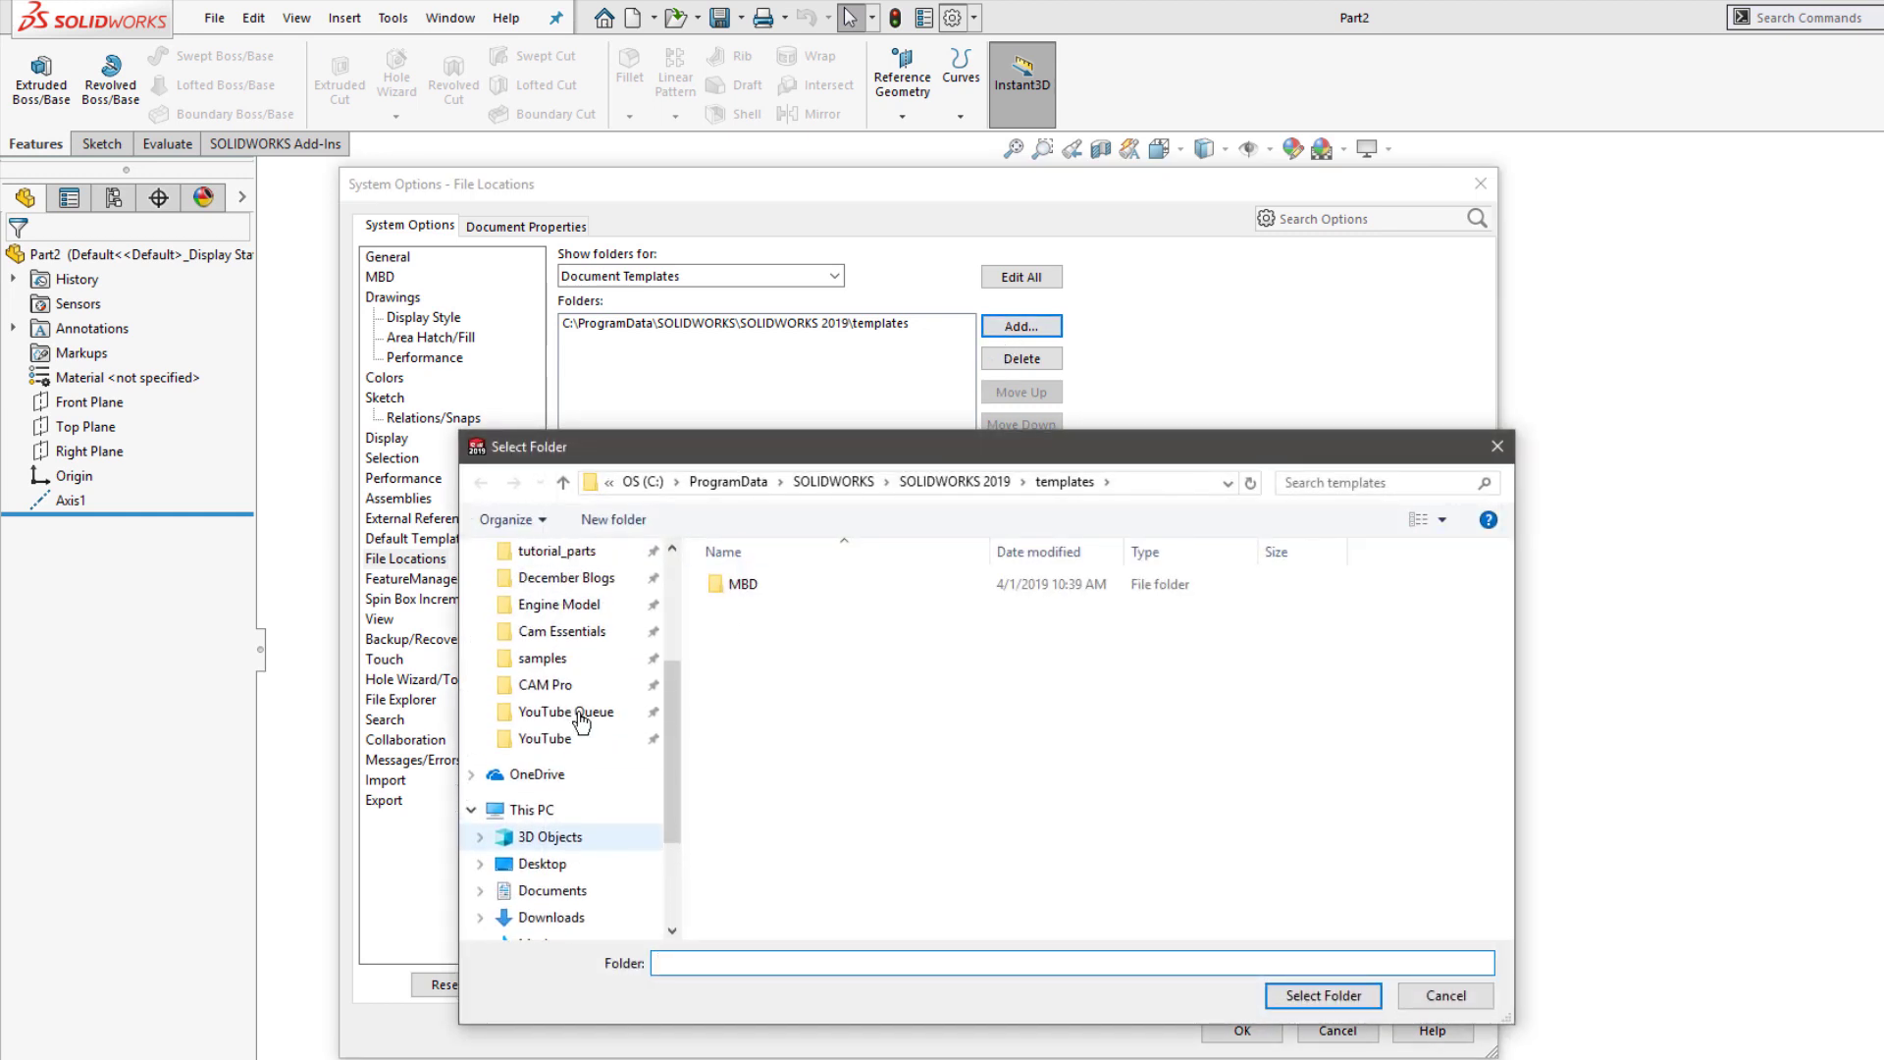
pyautogui.click(610, 604)
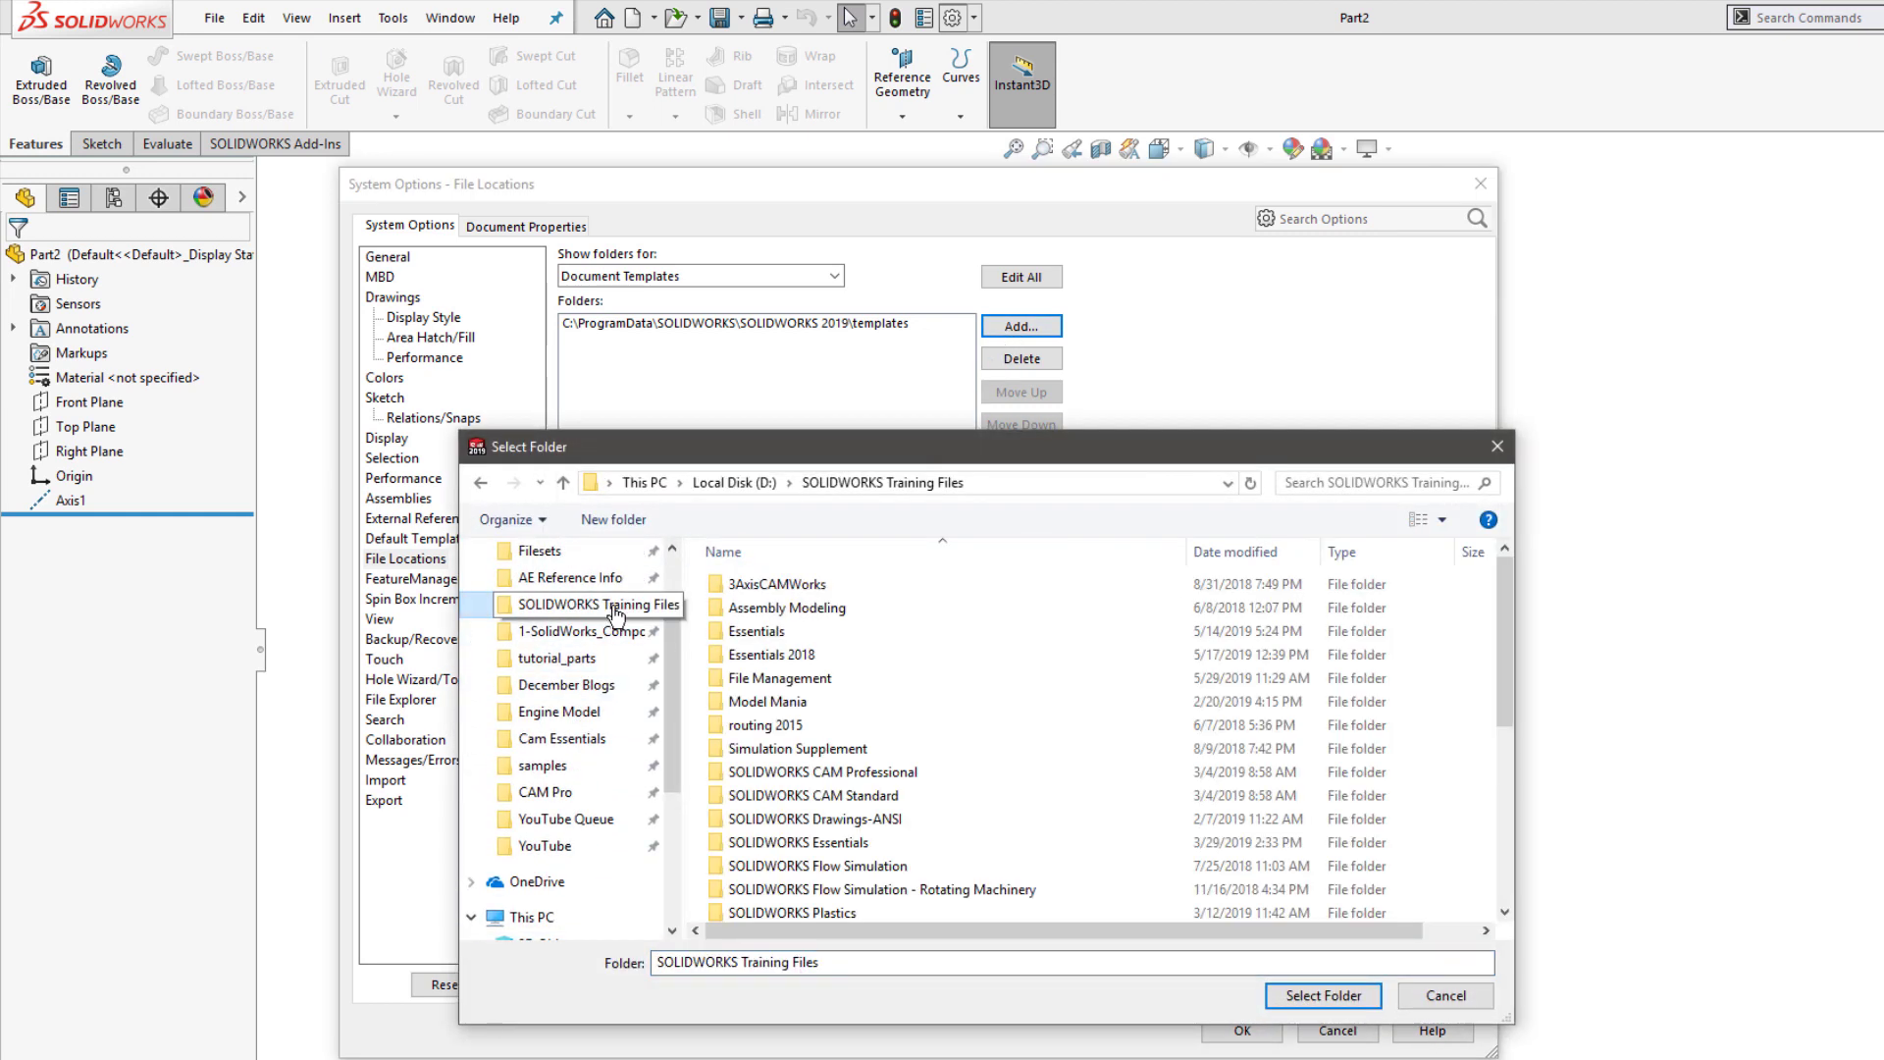
pyautogui.click(945, 885)
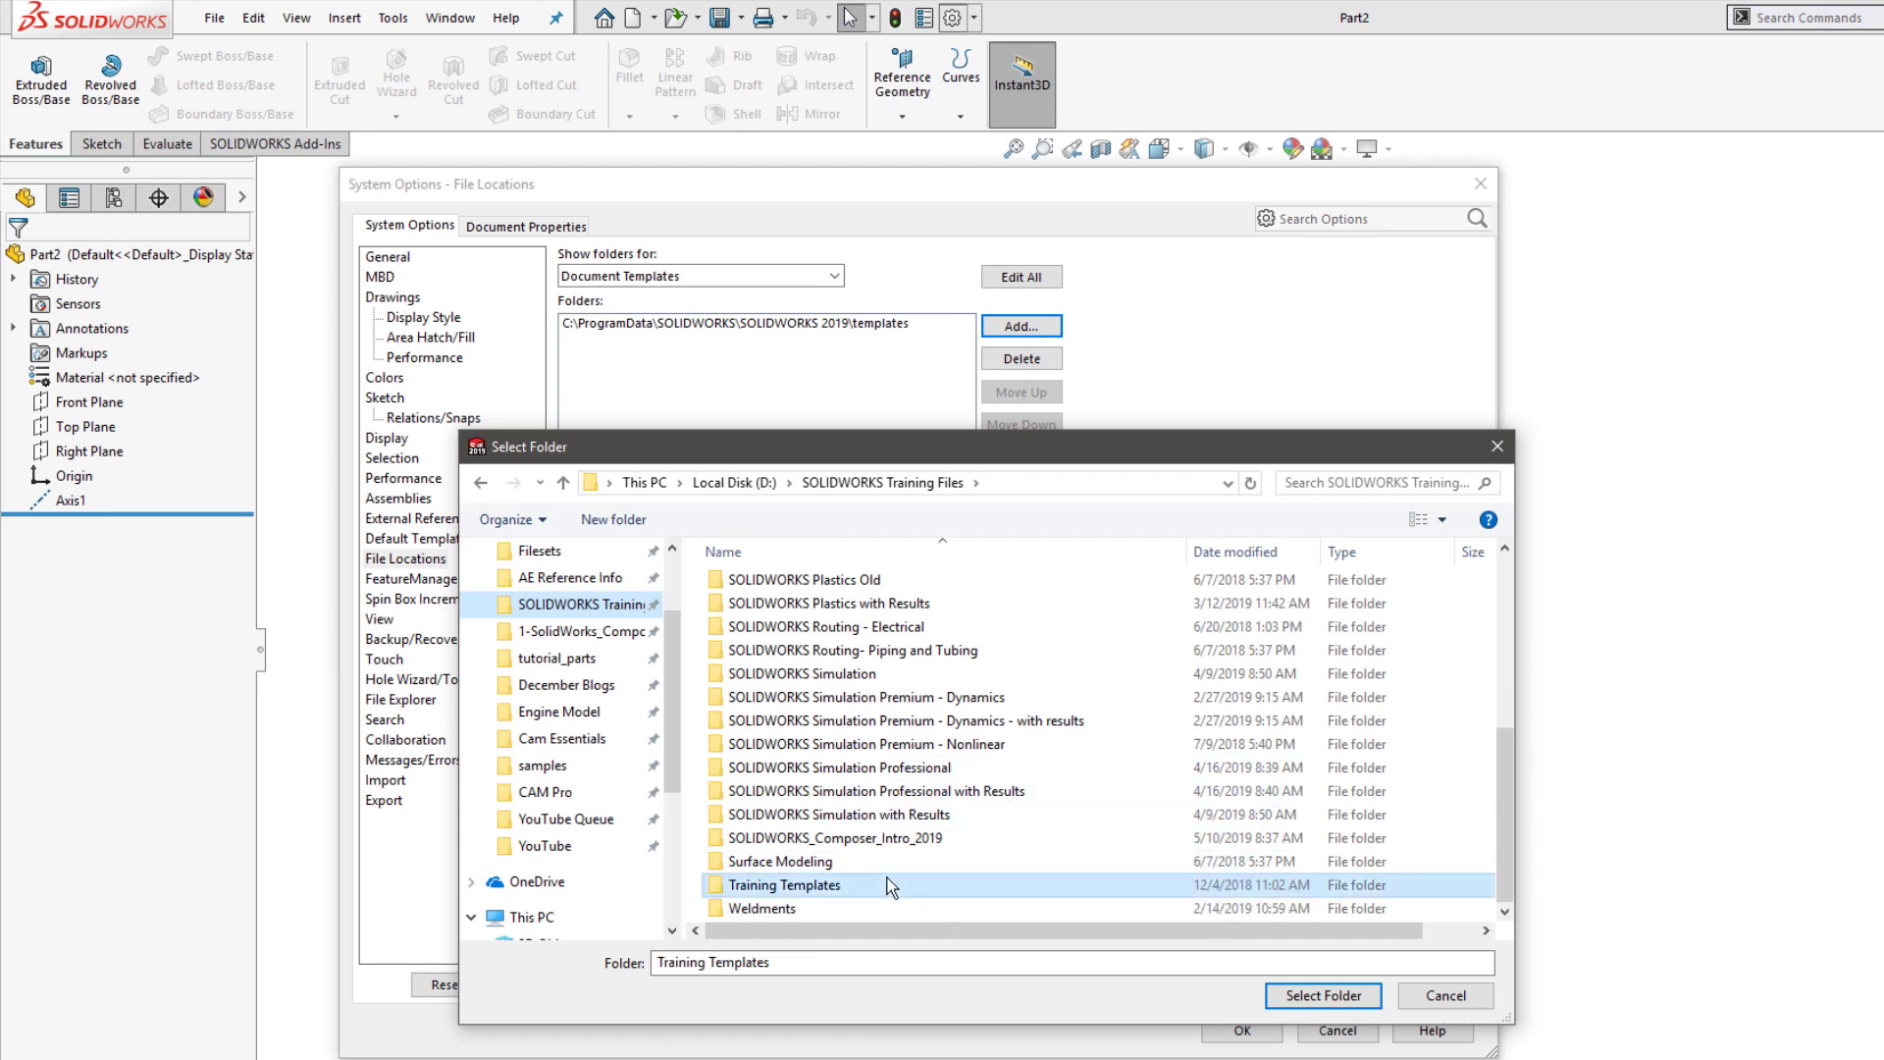
pyautogui.click(1323, 996)
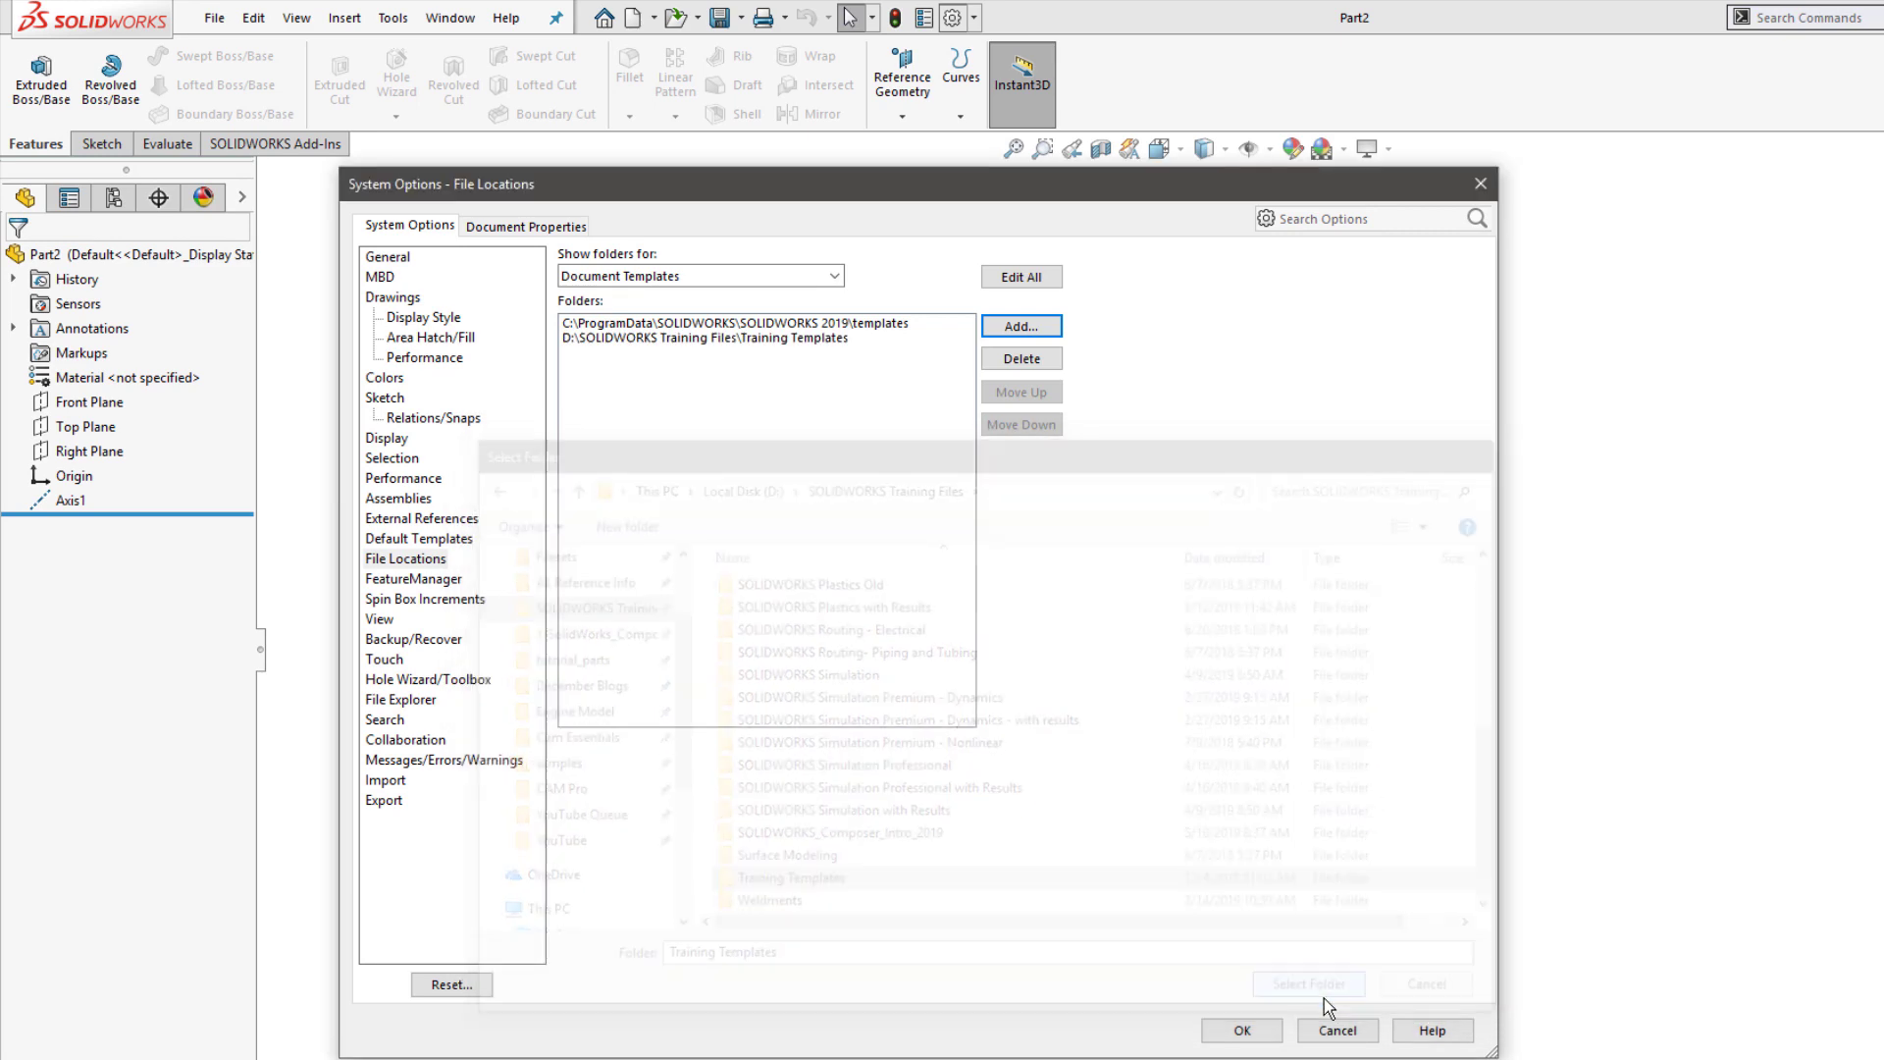
pyautogui.click(1239, 1030)
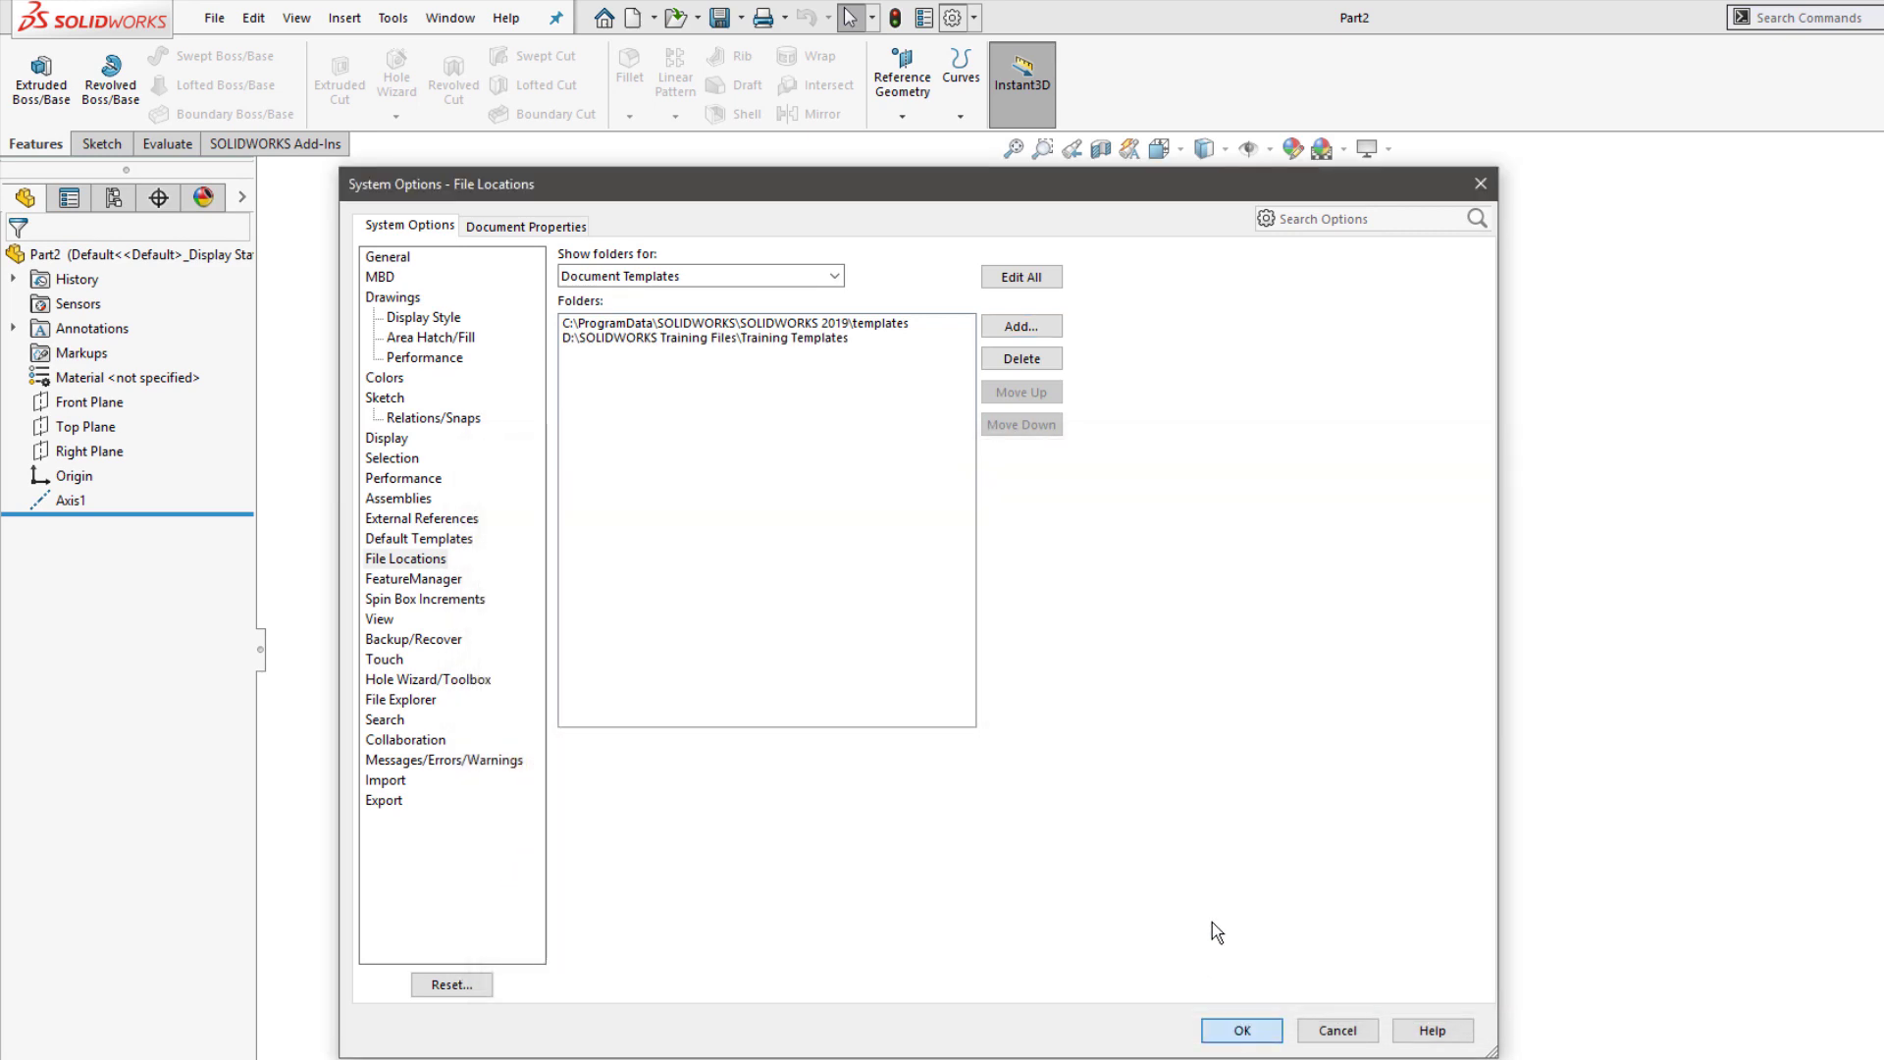
# - Open New Document, view the Training Templates tab, then return to the Templates tab
pyautogui.click(630, 21)
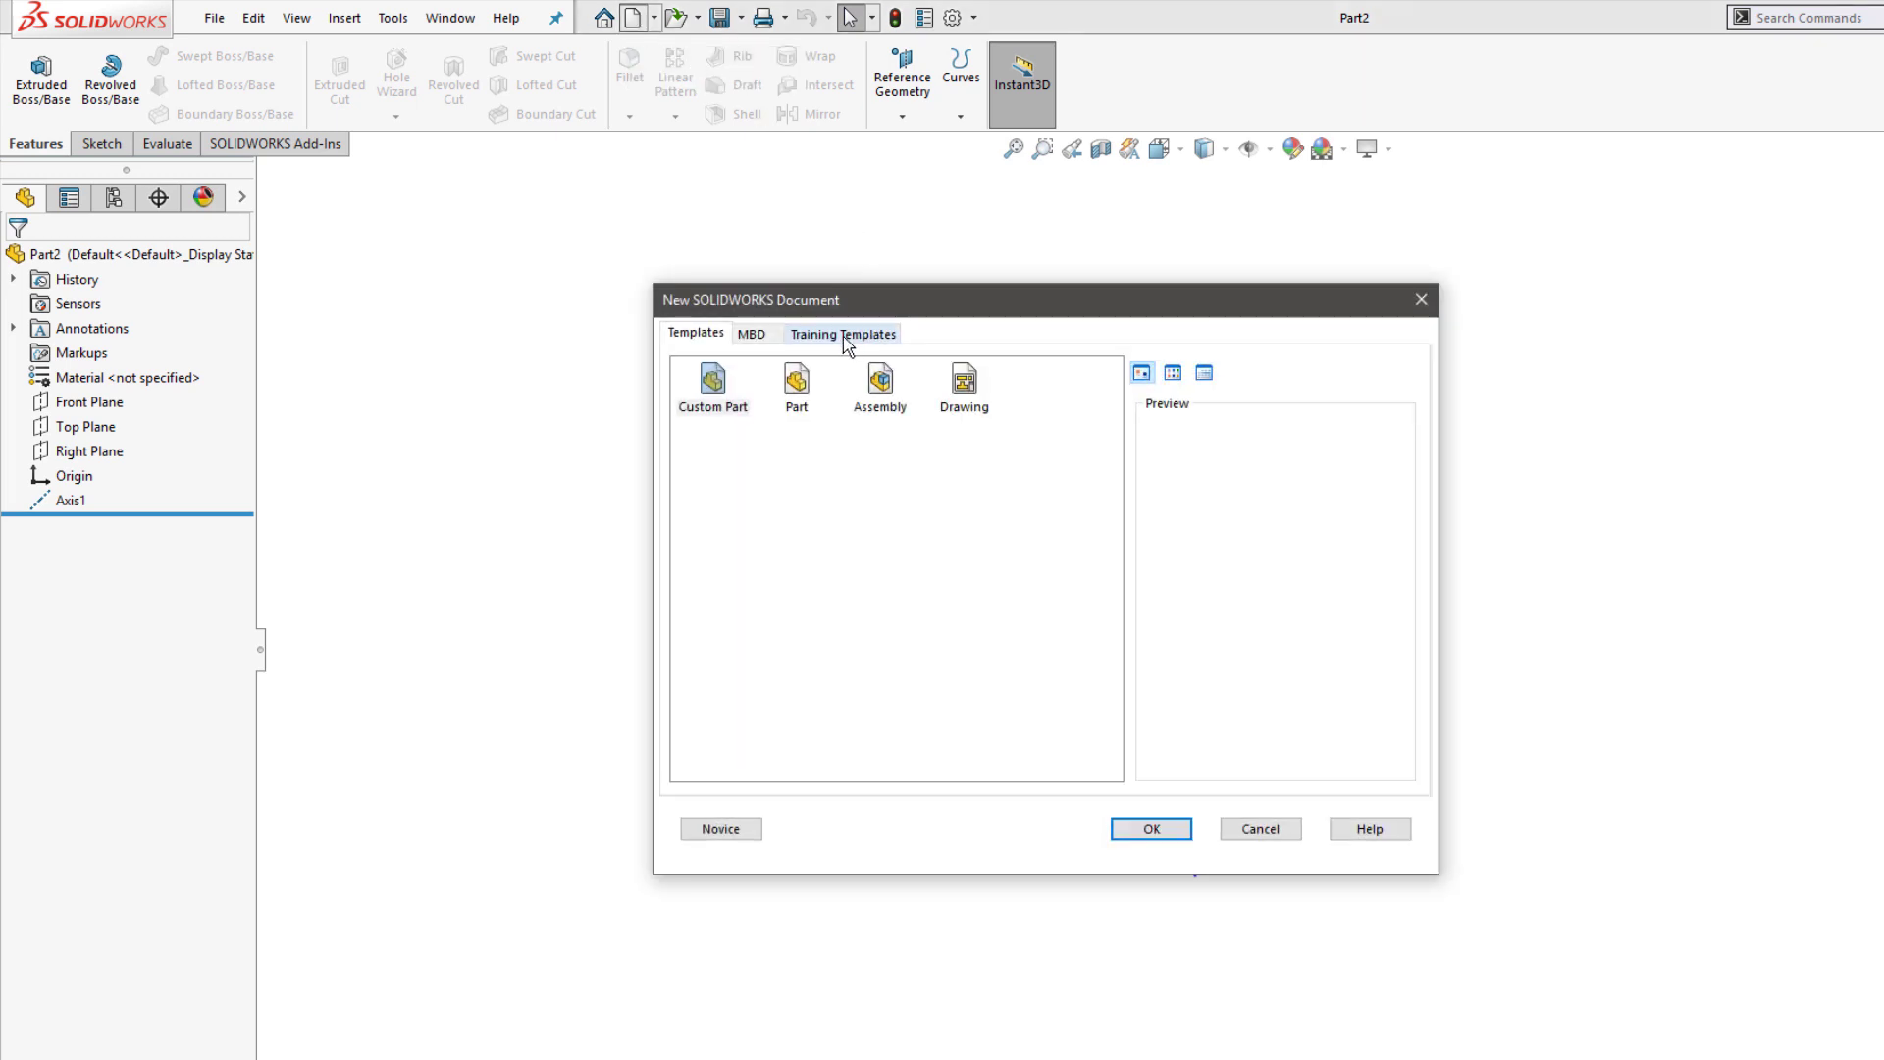
pyautogui.click(846, 344)
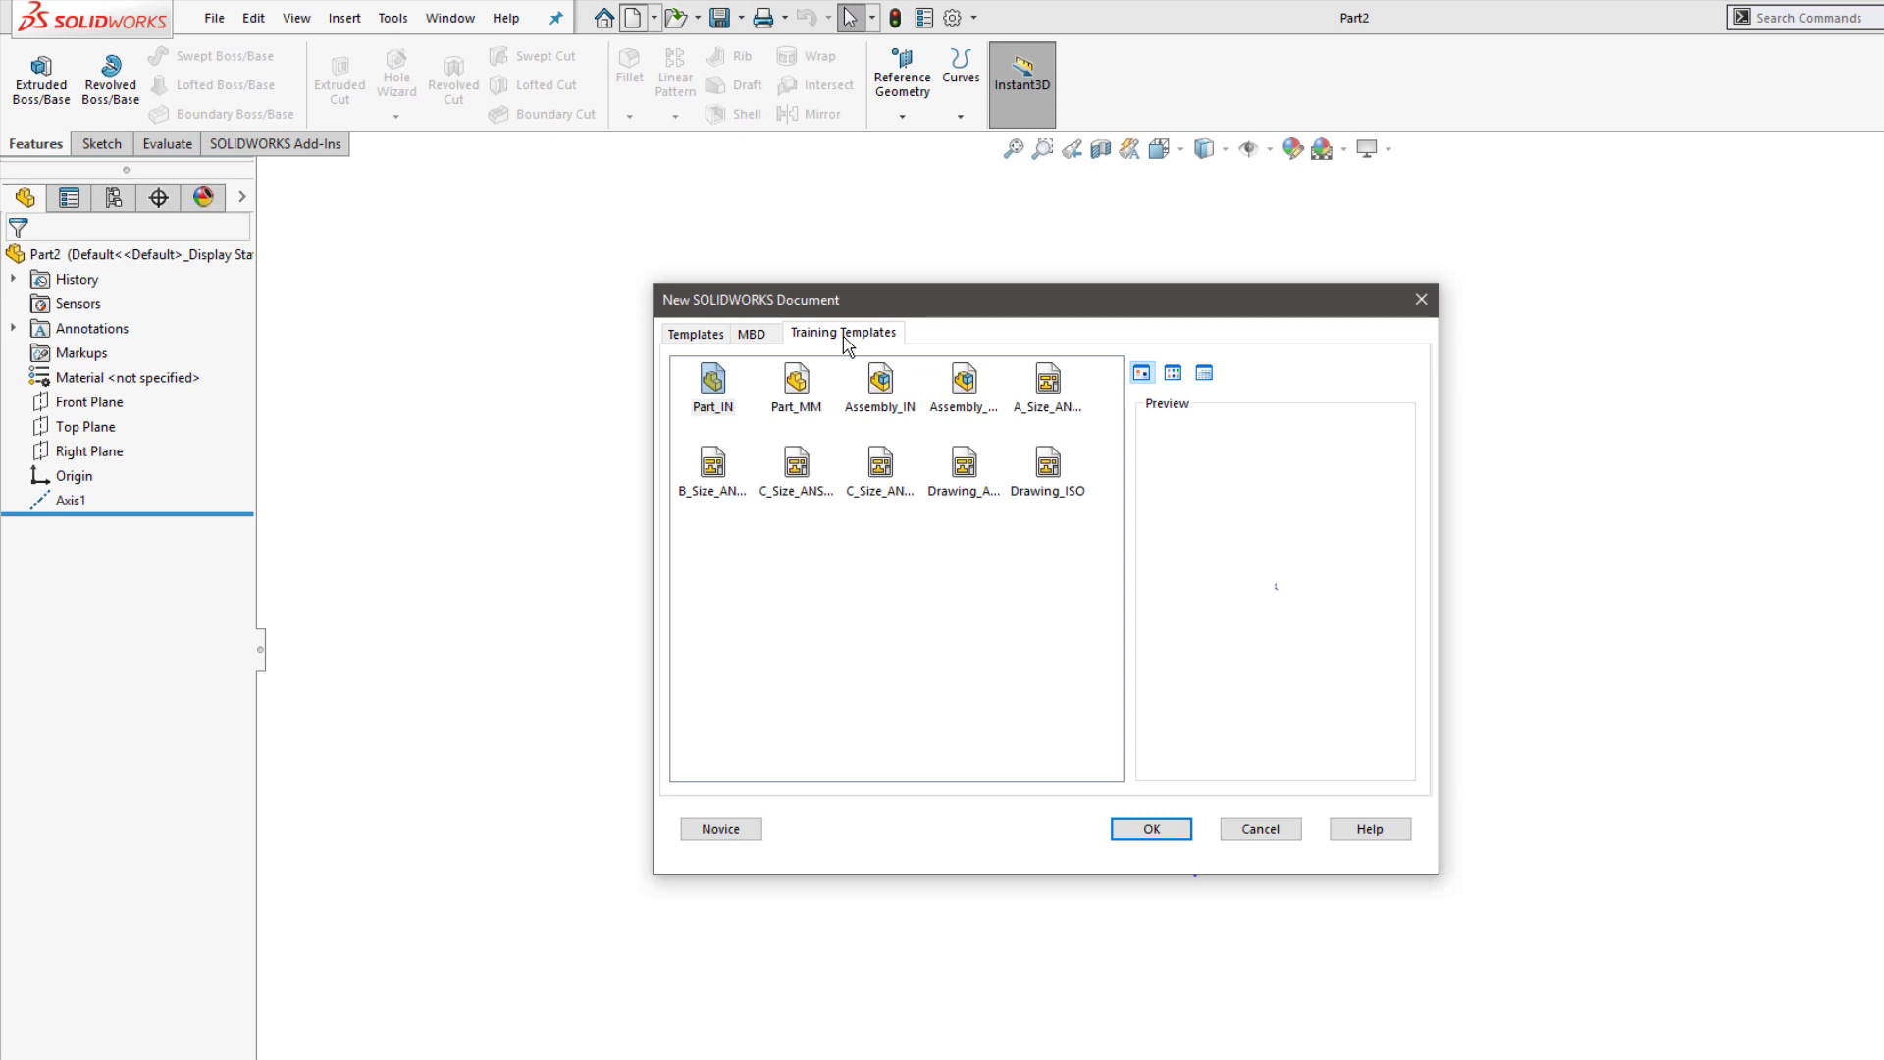
pyautogui.click(715, 338)
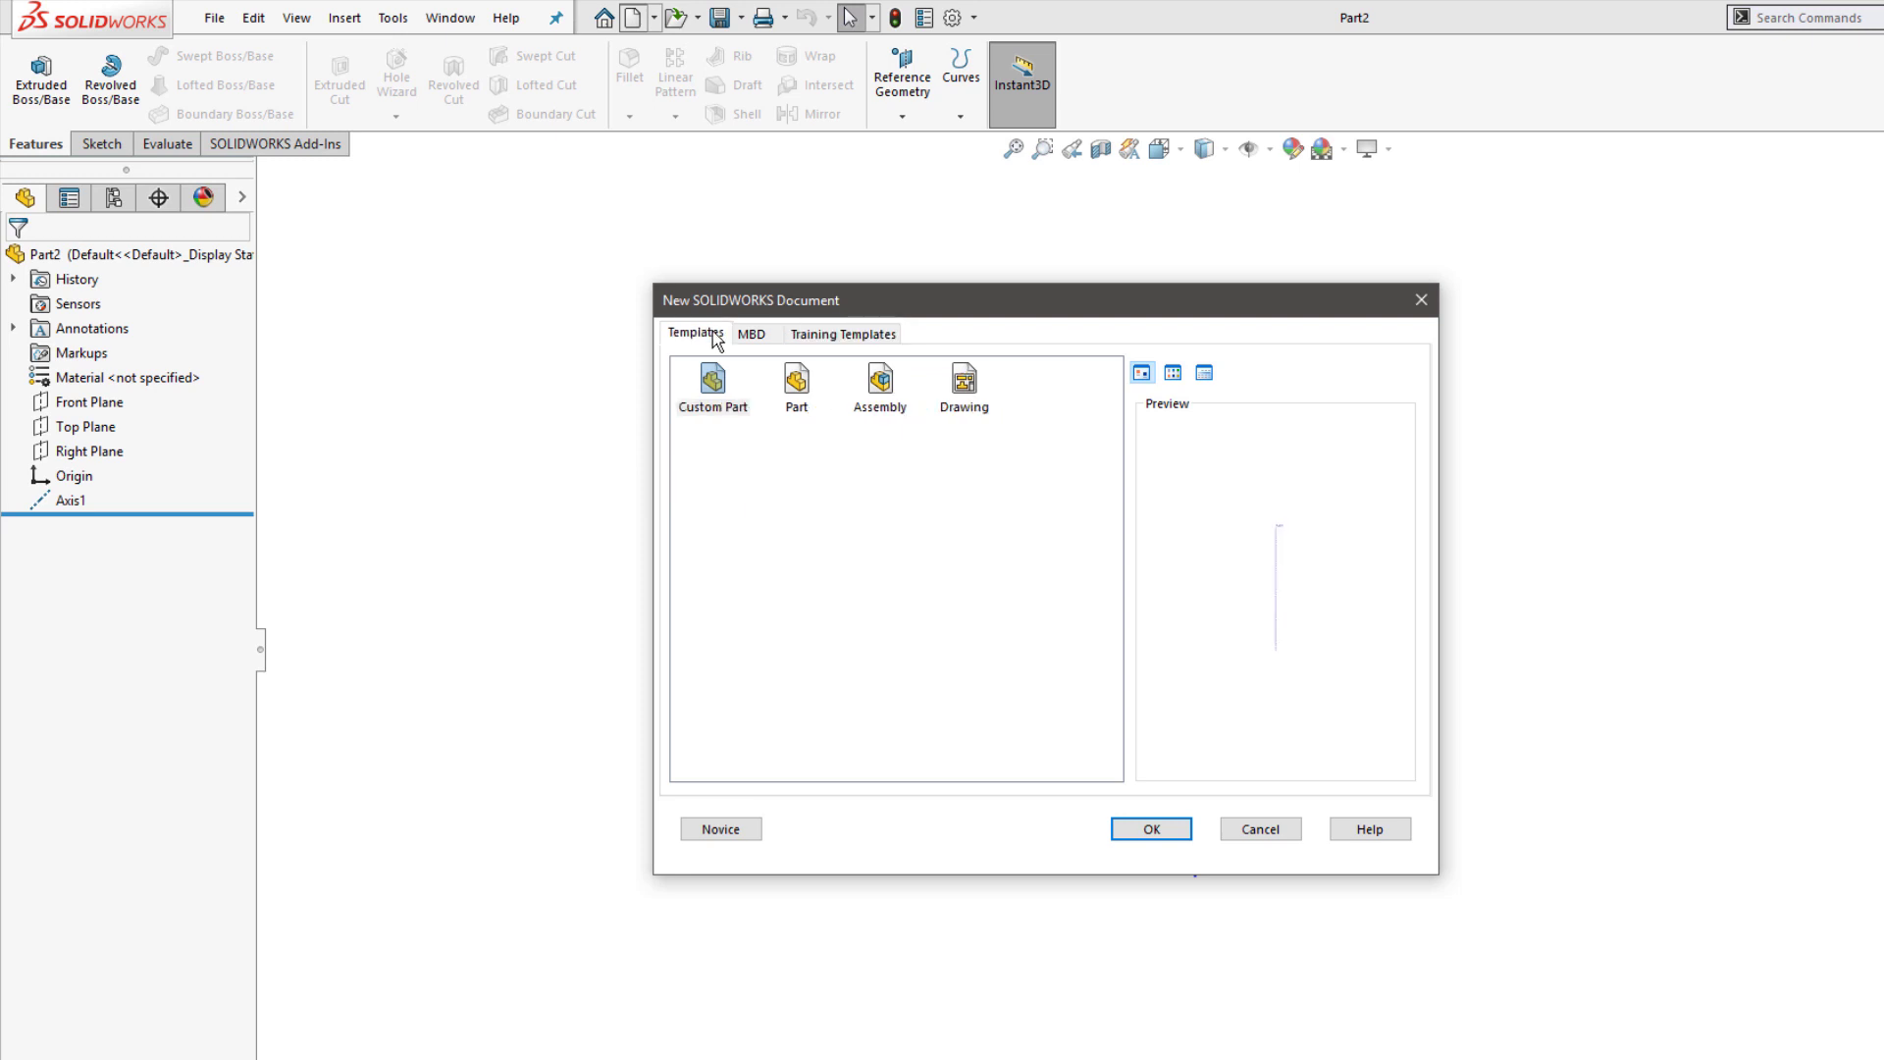